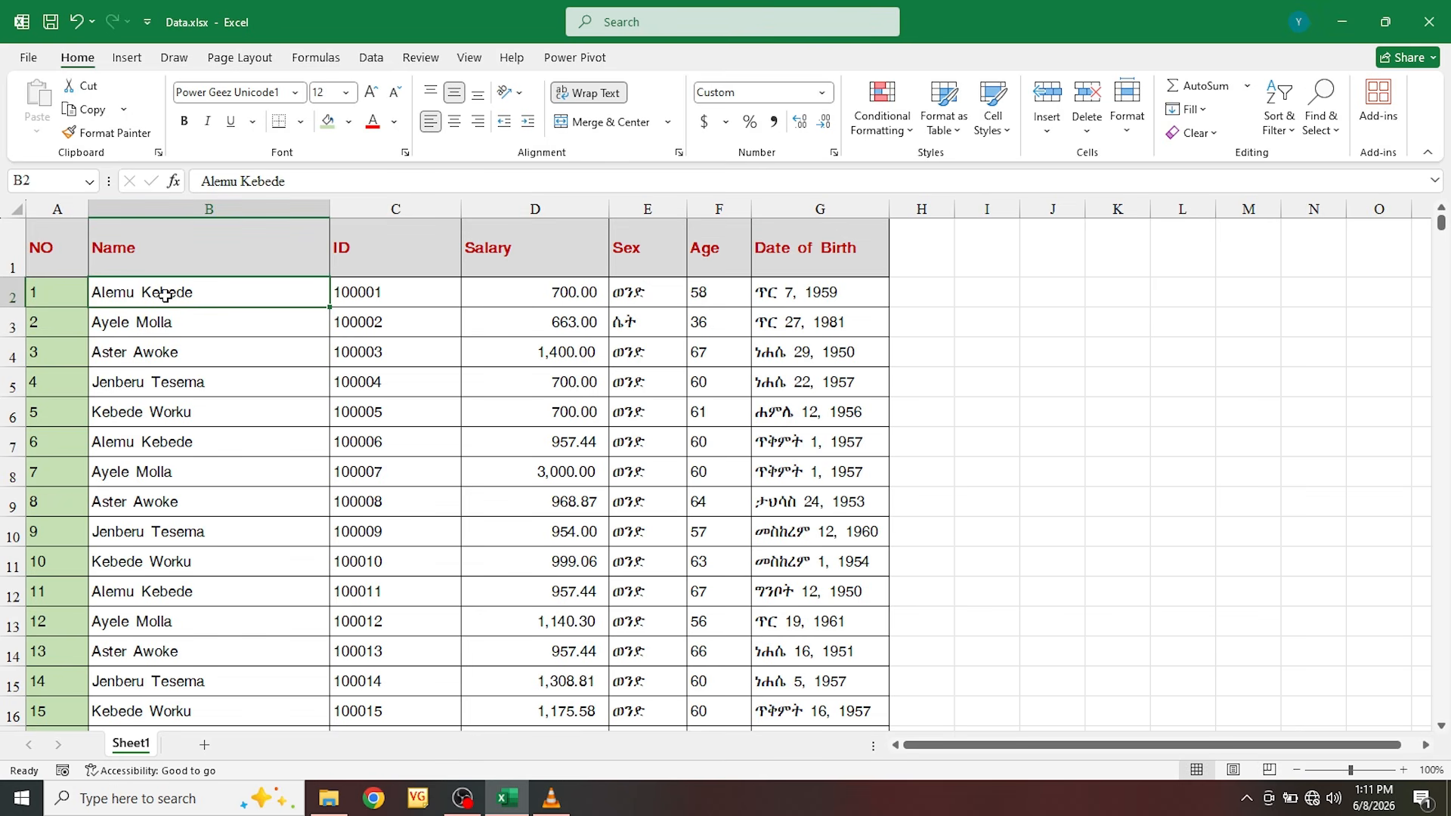
Step: Browse the Name column from B2 down to around row 22 and return to its header cell B1
key("Down")
key("Down")
key("Down")
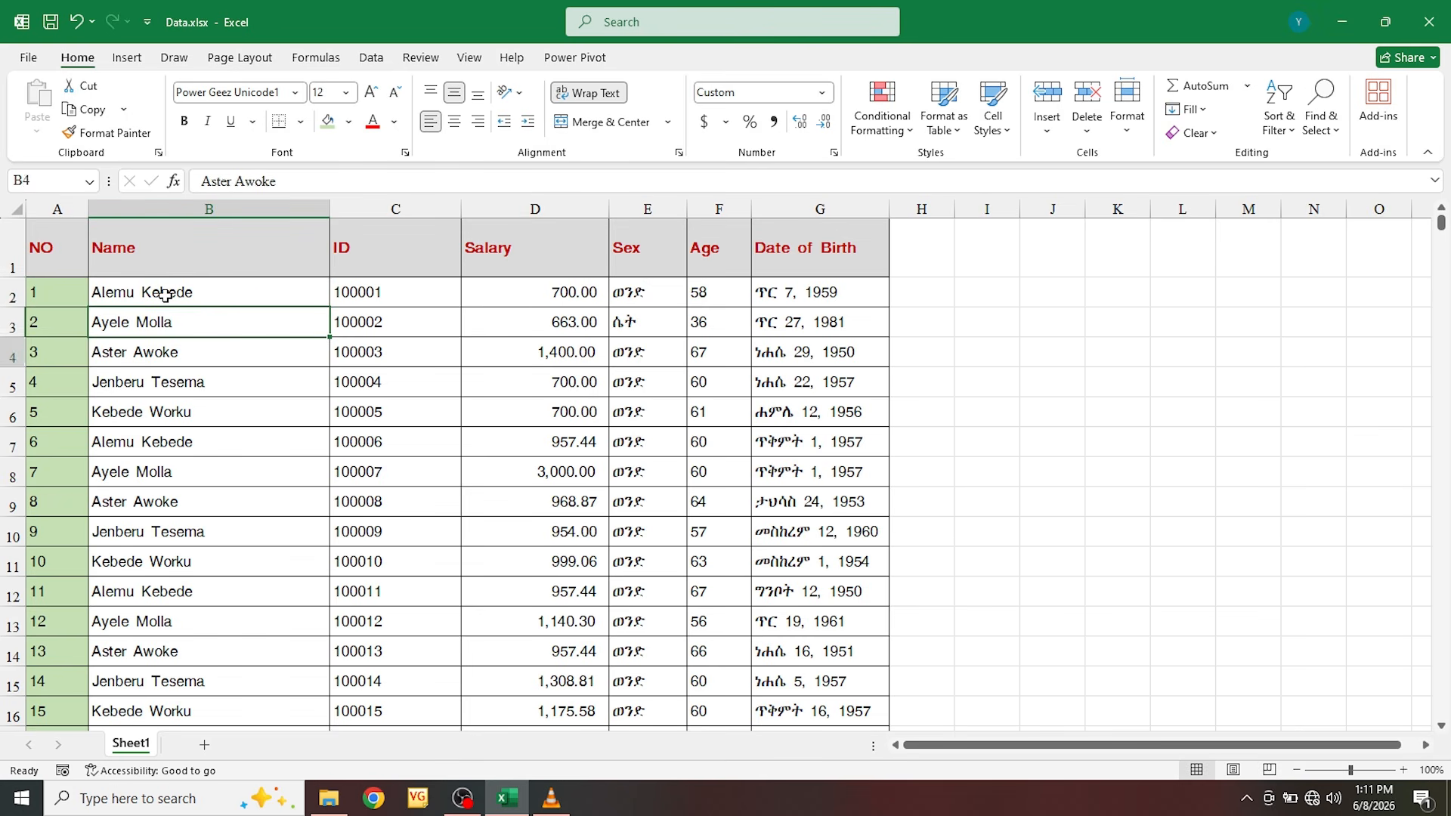
left_click(165, 349)
key("Down")
key("Down")
key("Down")
key("Down")
key("Down")
key("Down")
key("Down")
key("Down")
key("Down")
key("Down")
key("Down")
key("Down")
key("Down")
key("Down")
key("Down")
key("Down")
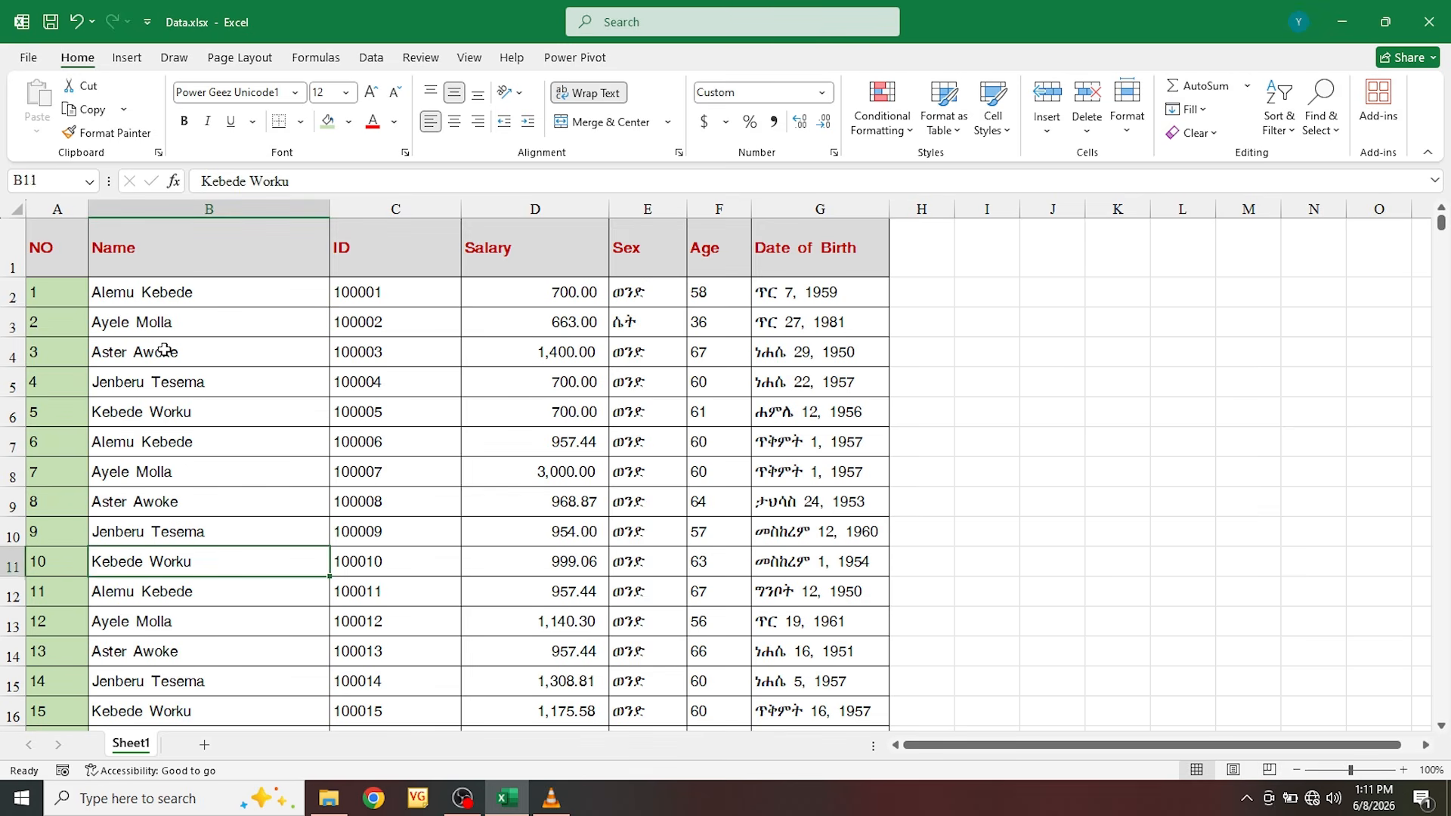
key("Down")
key("Down")
key("Down")
key("Down")
key("Down")
key("Down")
key("Down")
key("Down")
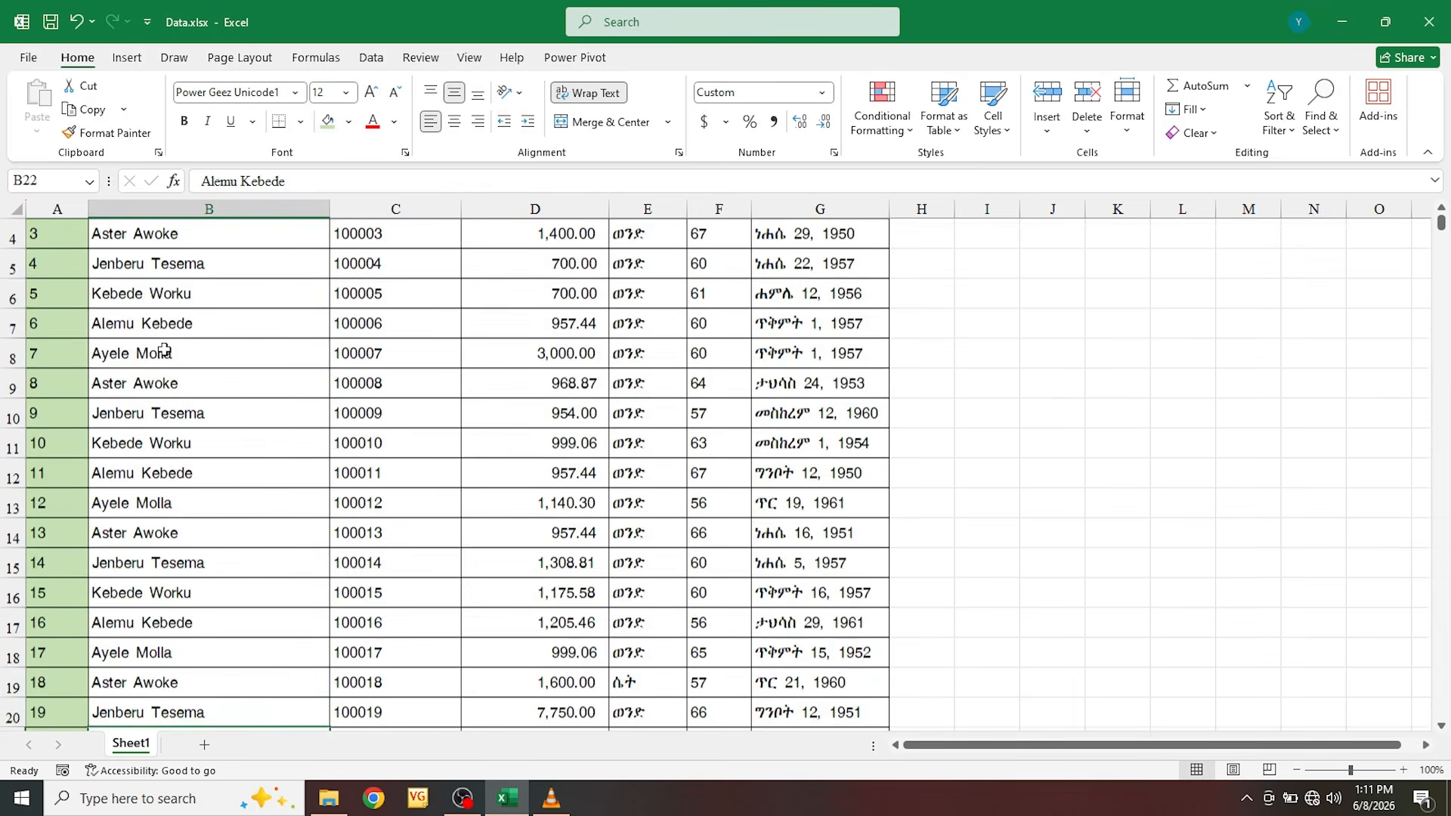
key("Up")
key("Up")
key("Up")
key("Up")
key("Up")
key("Up")
key("Up")
key("Up")
key("Up")
key("Up")
key("Up")
key("Up")
key("Up")
key("Up")
key("Up")
key("Up")
key("Up")
key("Up")
key("Up")
key("Up")
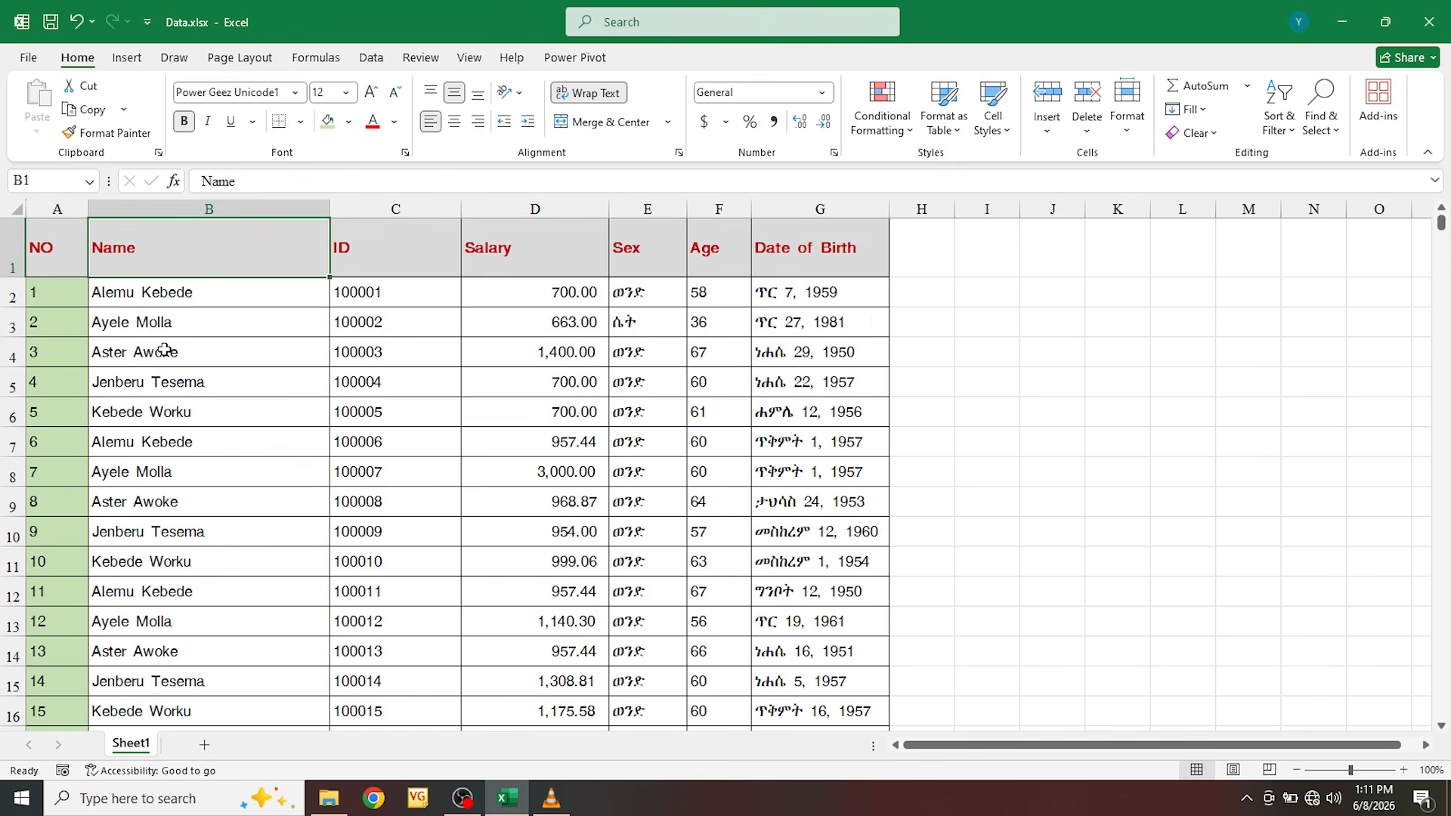
mouse_move(1441, 226)
left_mouse_down()
mouse_move(1440, 355)
mouse_move(1433, 212)
left_mouse_up()
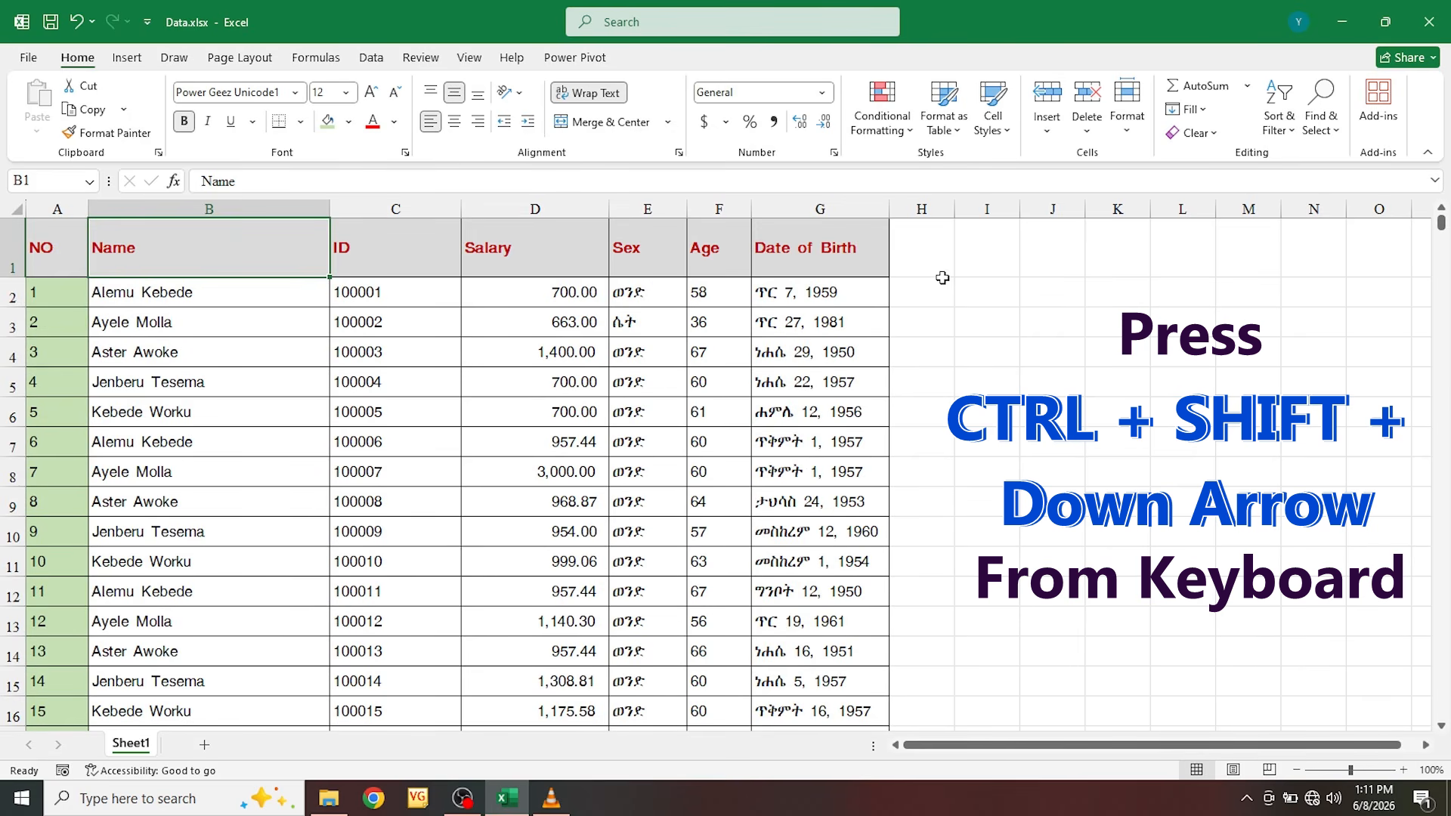
Step: Select the Name entries from B2 through the last filled row, and examine the rows below the end of the data
left_click(204, 297)
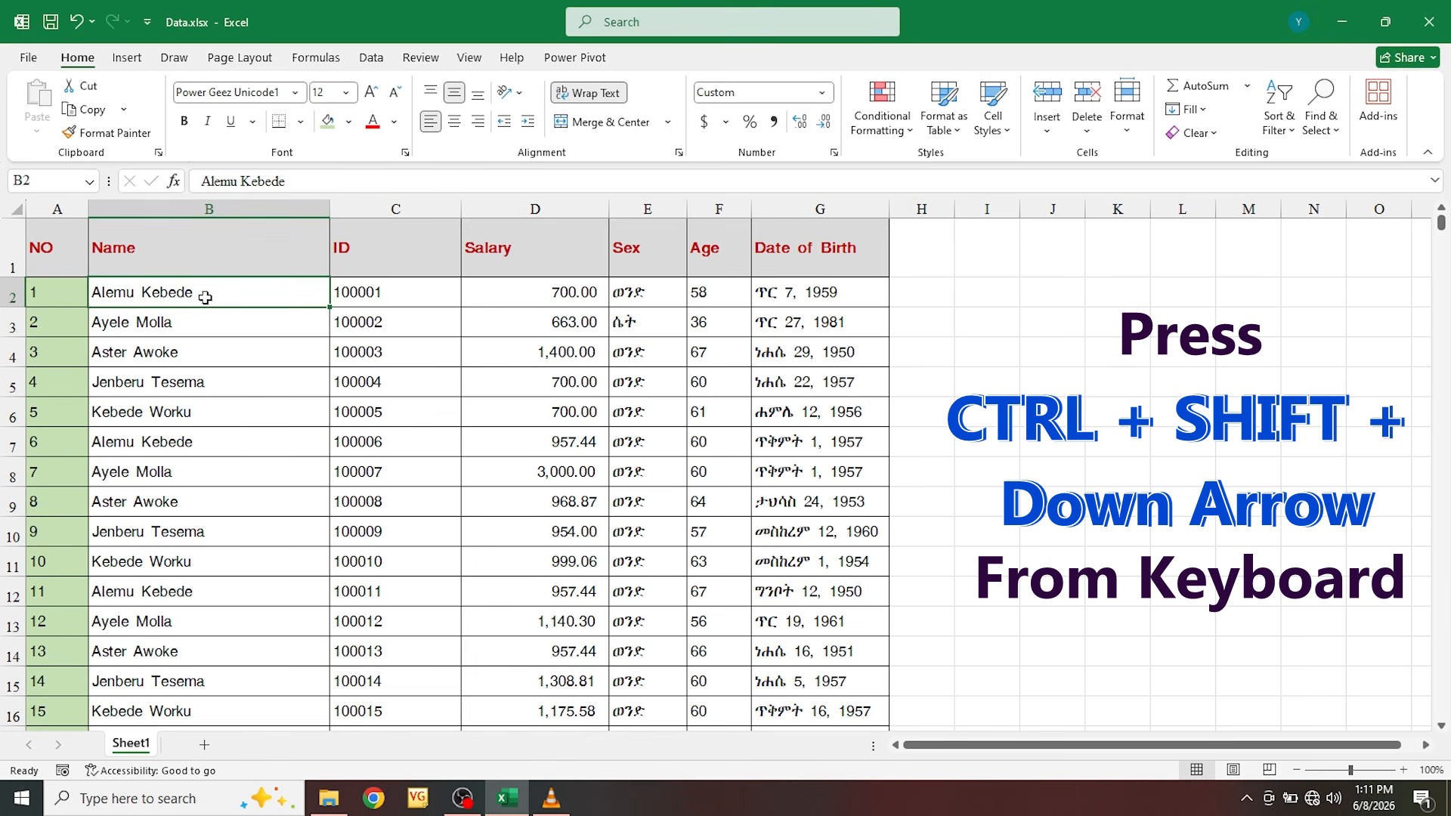
key("ctrl+shift+Down")
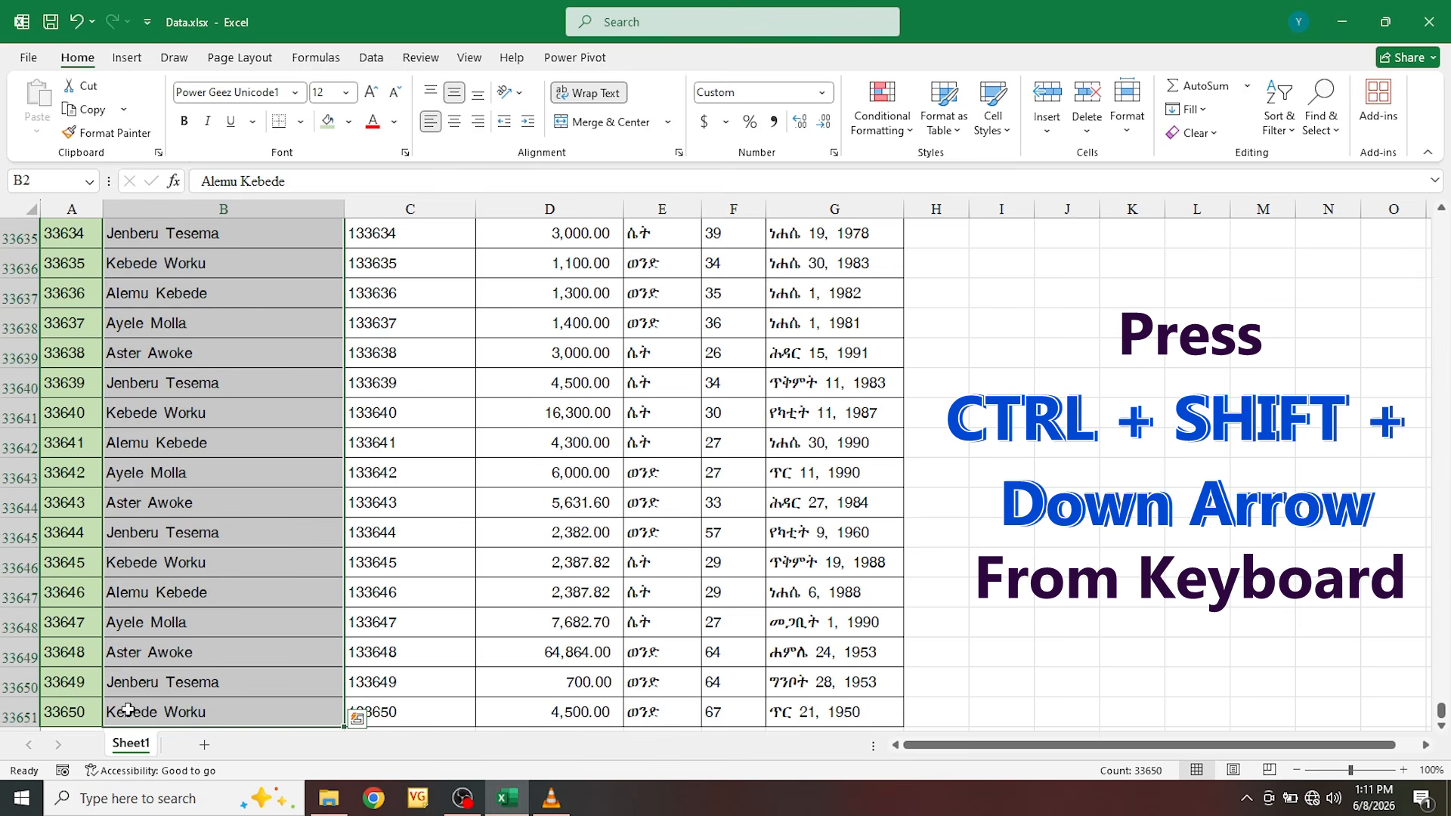
left_click(136, 711)
key("Down")
key("Down")
key("Down")
key("Down")
key("Down")
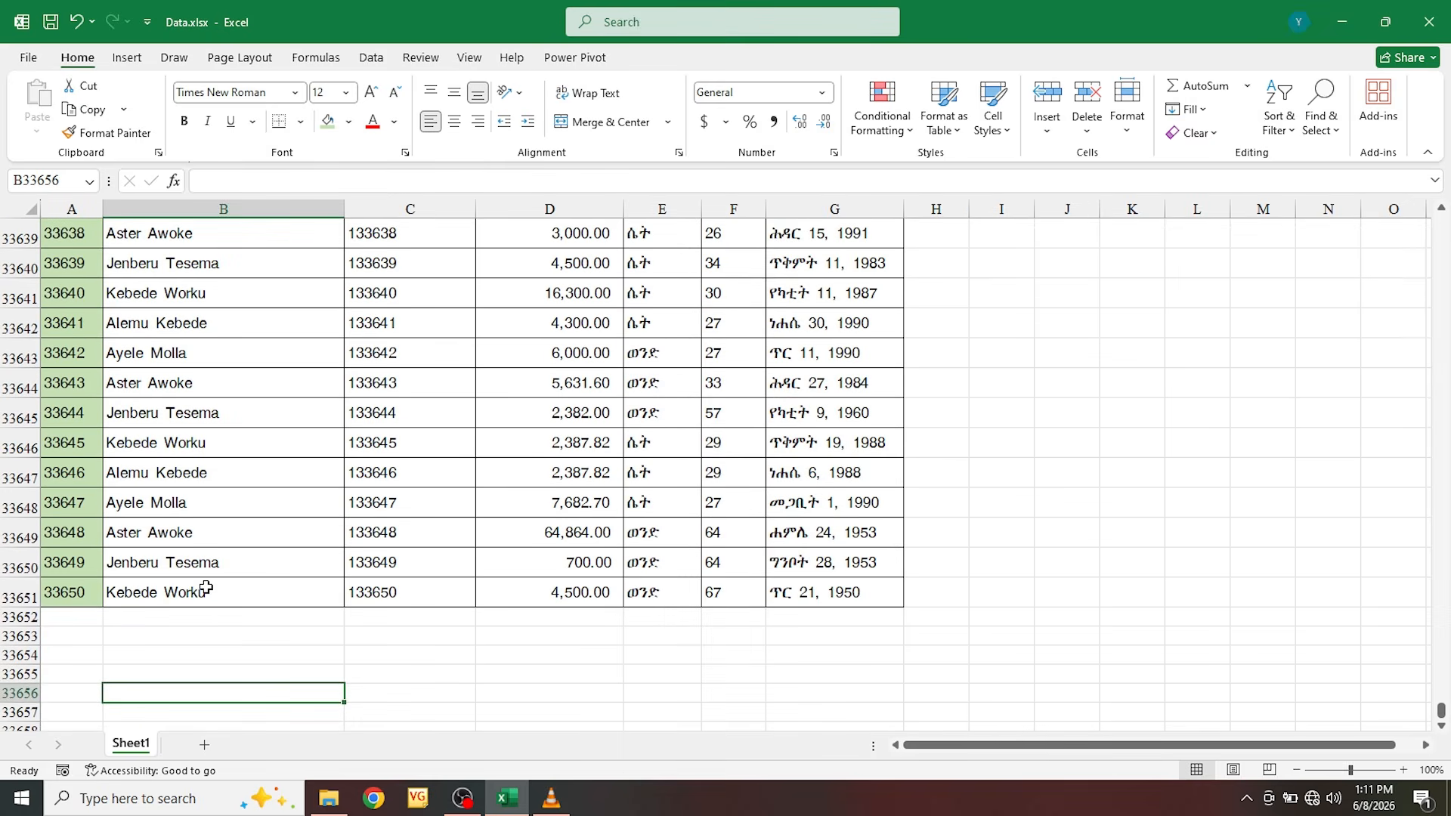
Step: Select the Name column from its last filled cell B33651 up to the header, and return to cell B2
left_click(205, 587)
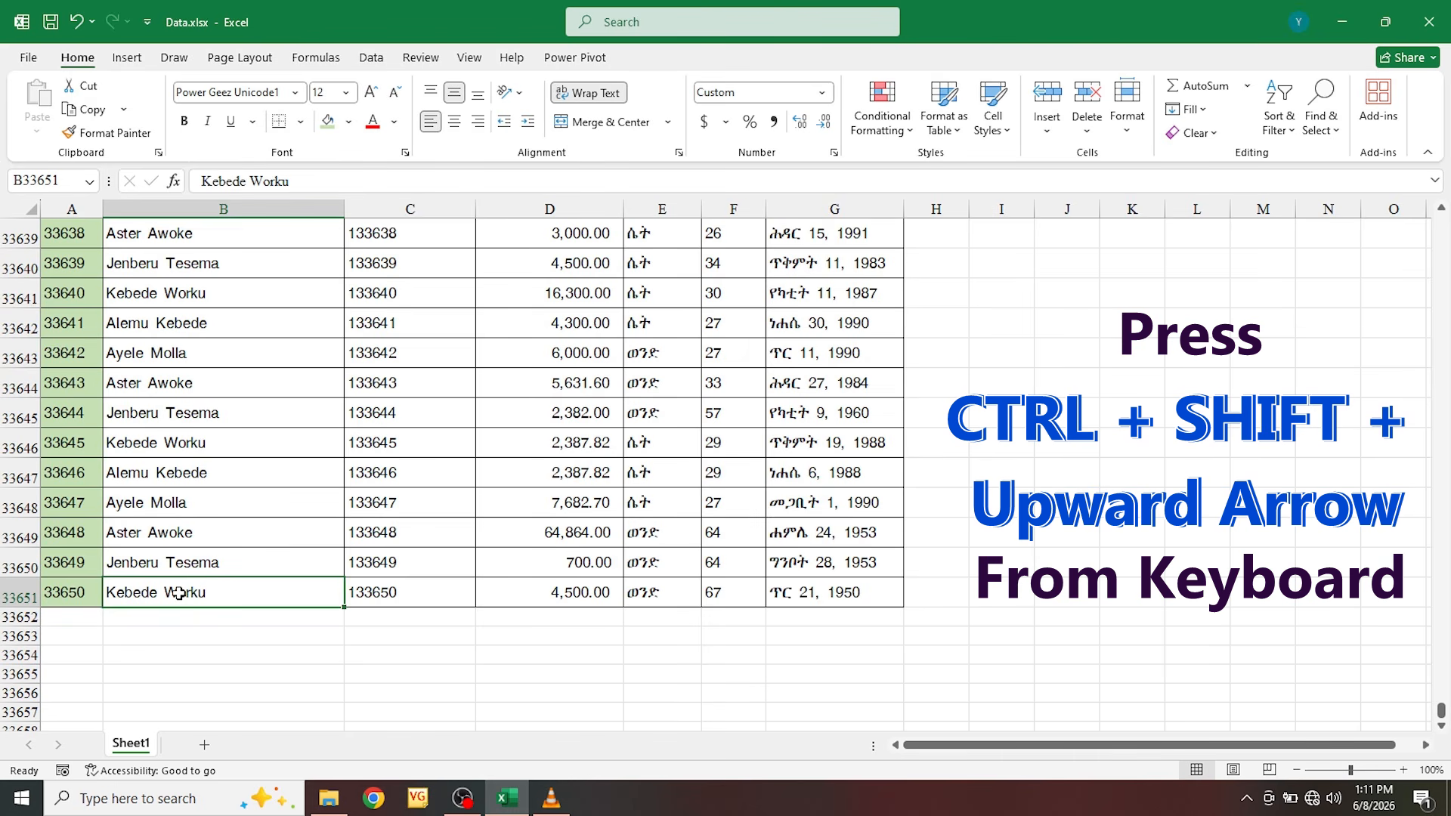
key("ctrl+shift+Up")
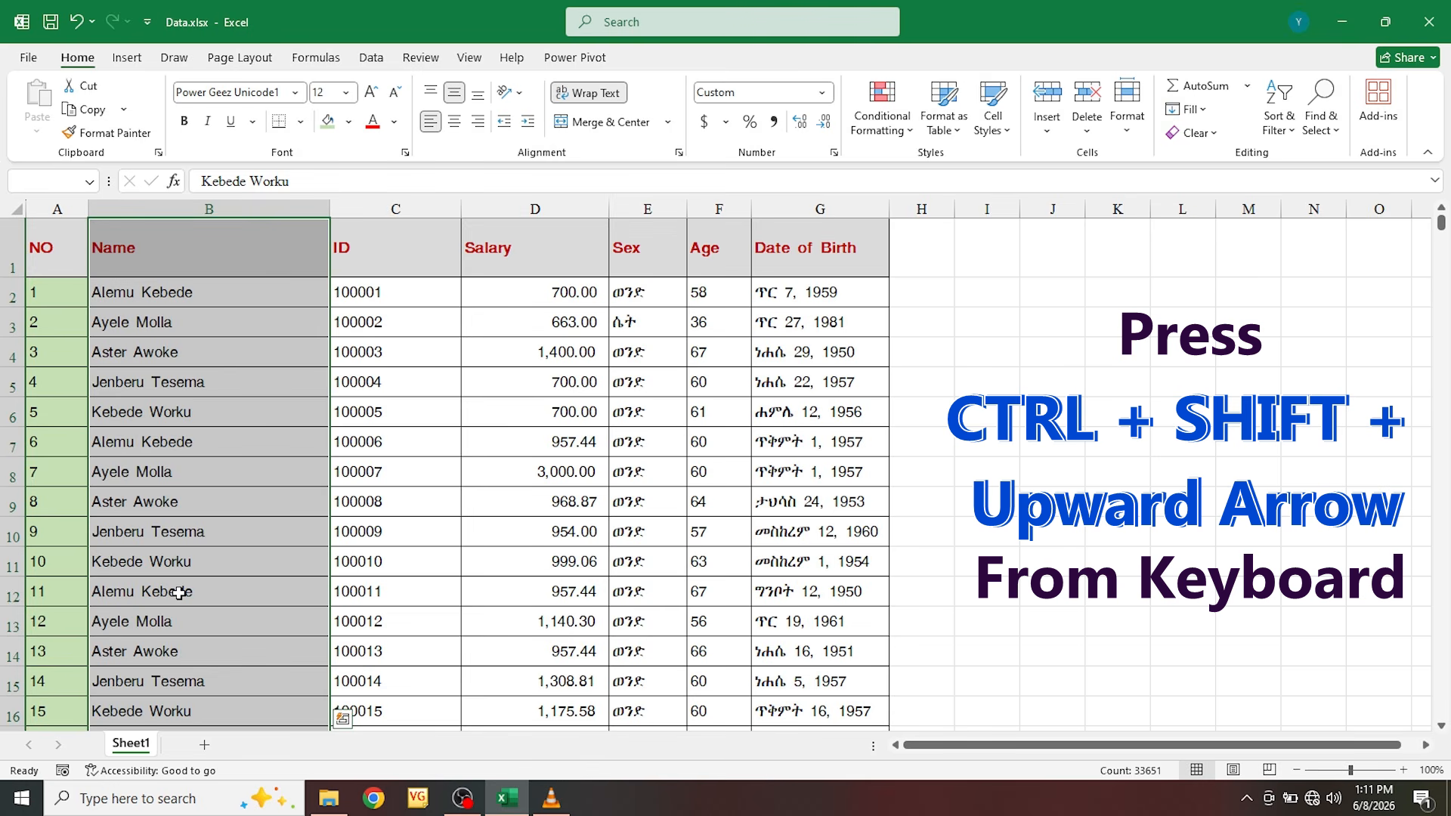
left_click(113, 249)
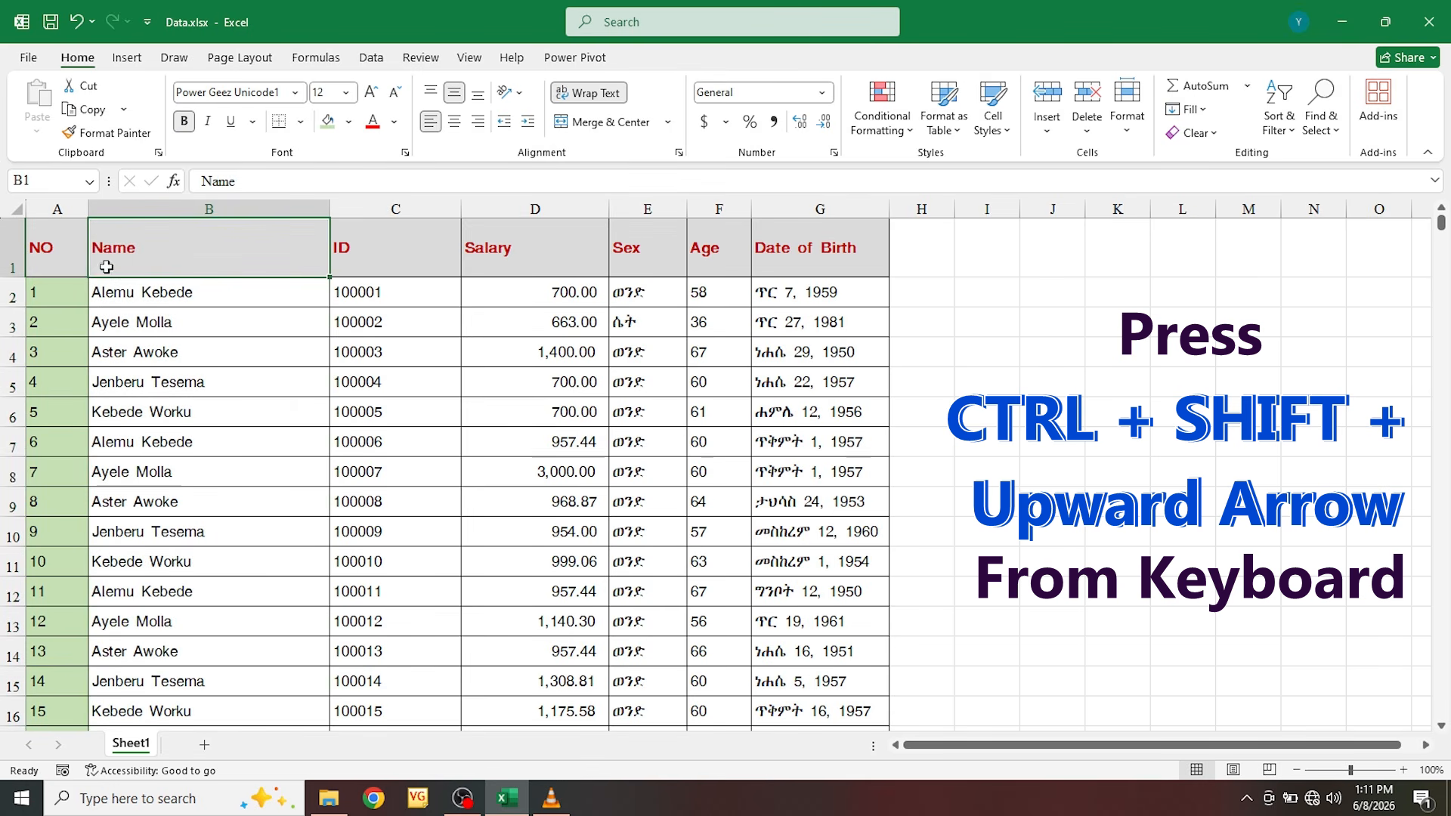
left_click(133, 289)
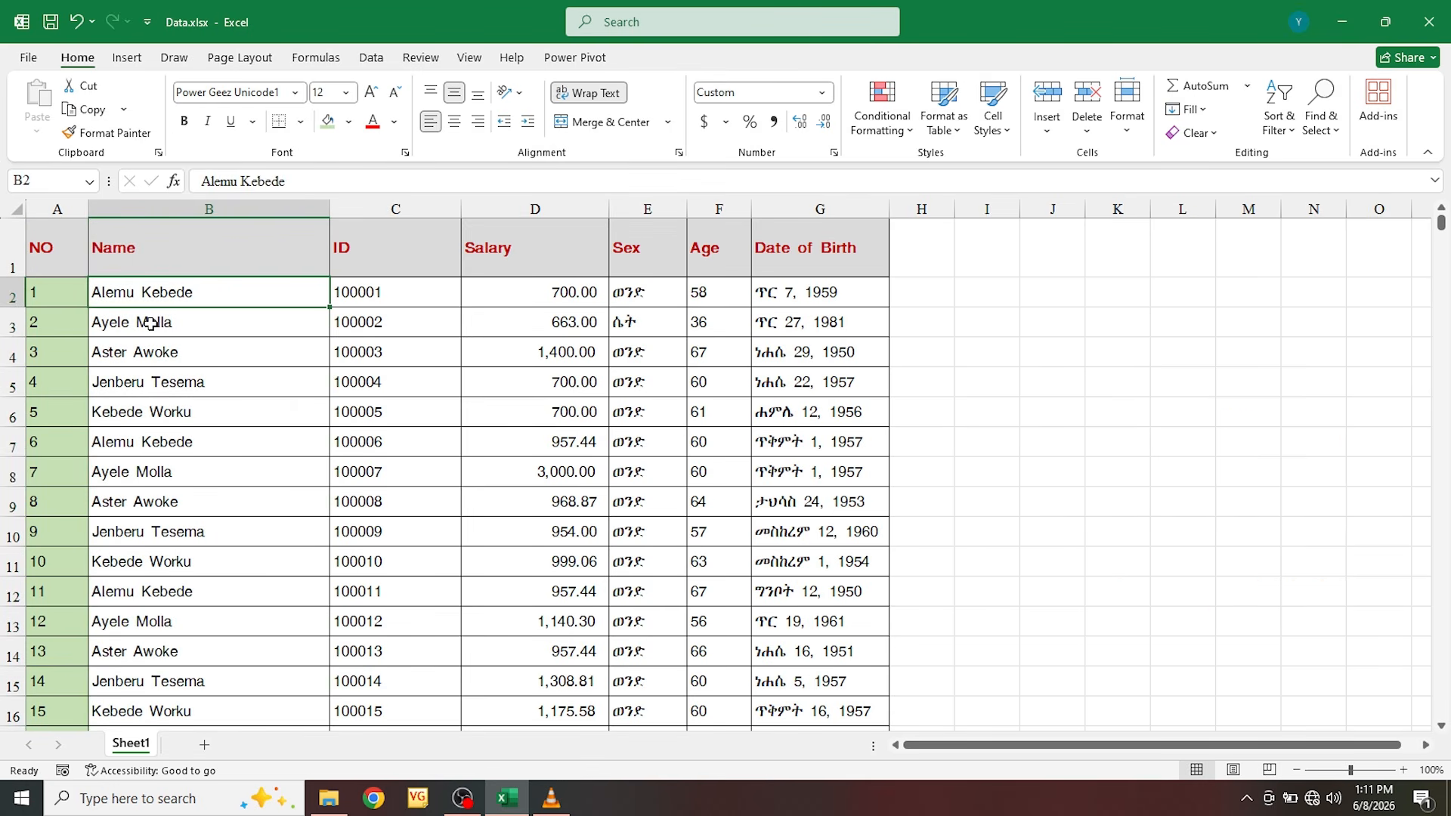
Step: Move through the Name column from B4 to around row 23 and back to B1, examining the records
left_click(150, 323)
left_click(177, 362)
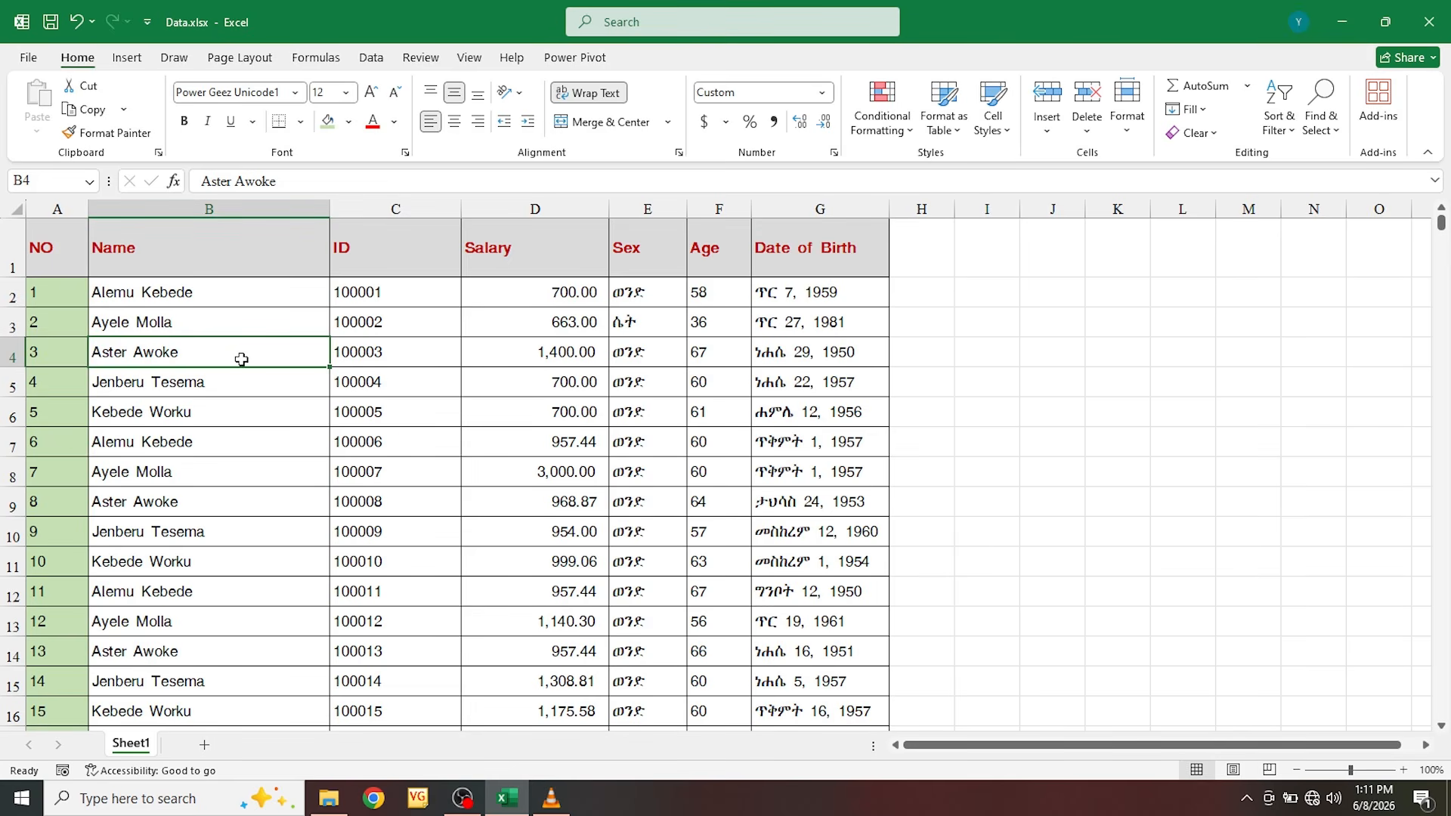
key("ctrl+Down")
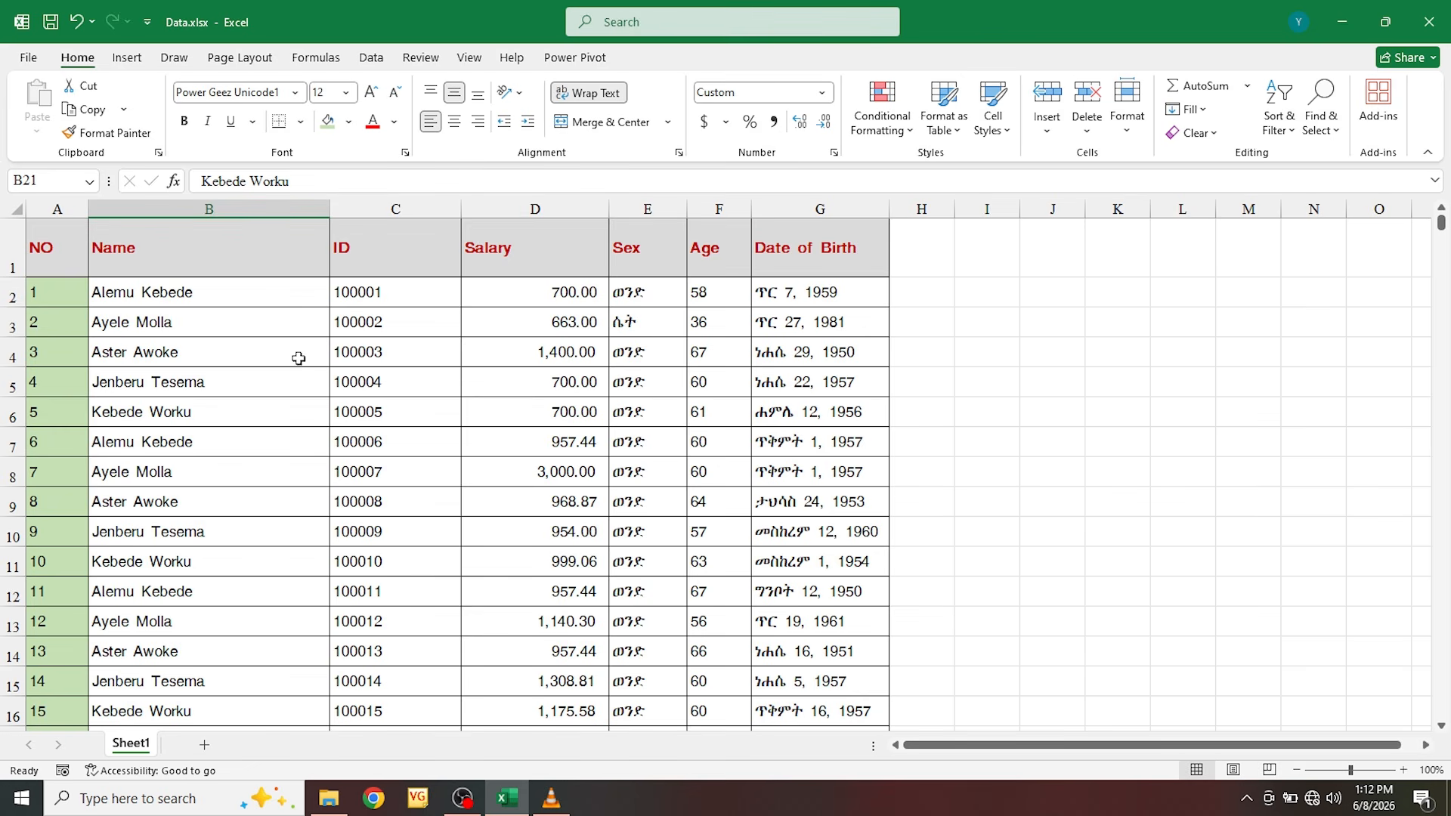
left_click(219, 348)
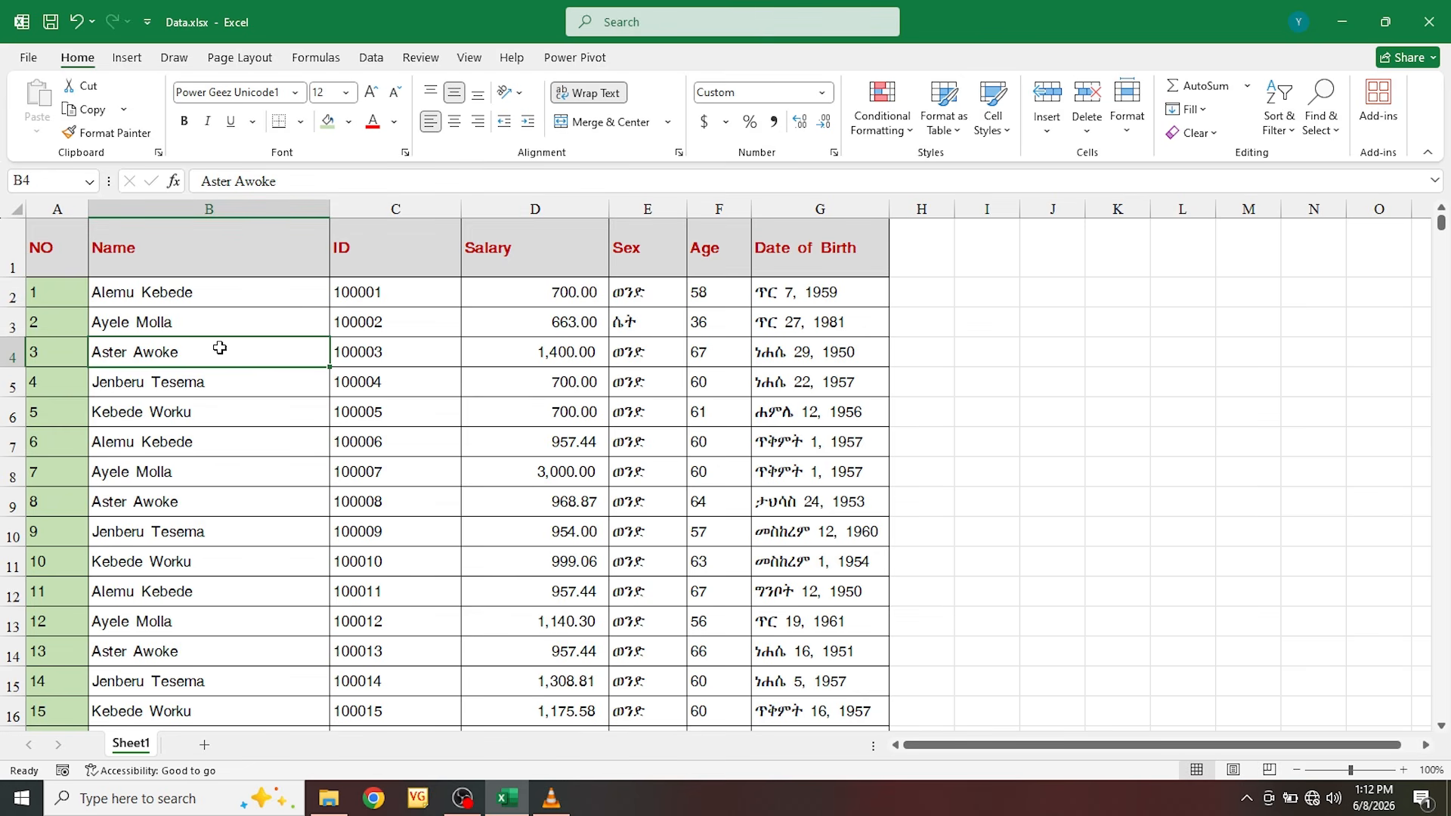
key("Down")
key("Down")
key("Down")
key("Down")
key("Down")
key("Down")
key("Down")
key("Down")
key("Down")
key("Down")
key("Down")
key("Down")
key("Down")
key("Down")
key("Down")
key("Down")
key("Down")
key("Down")
key("Down")
key("Down")
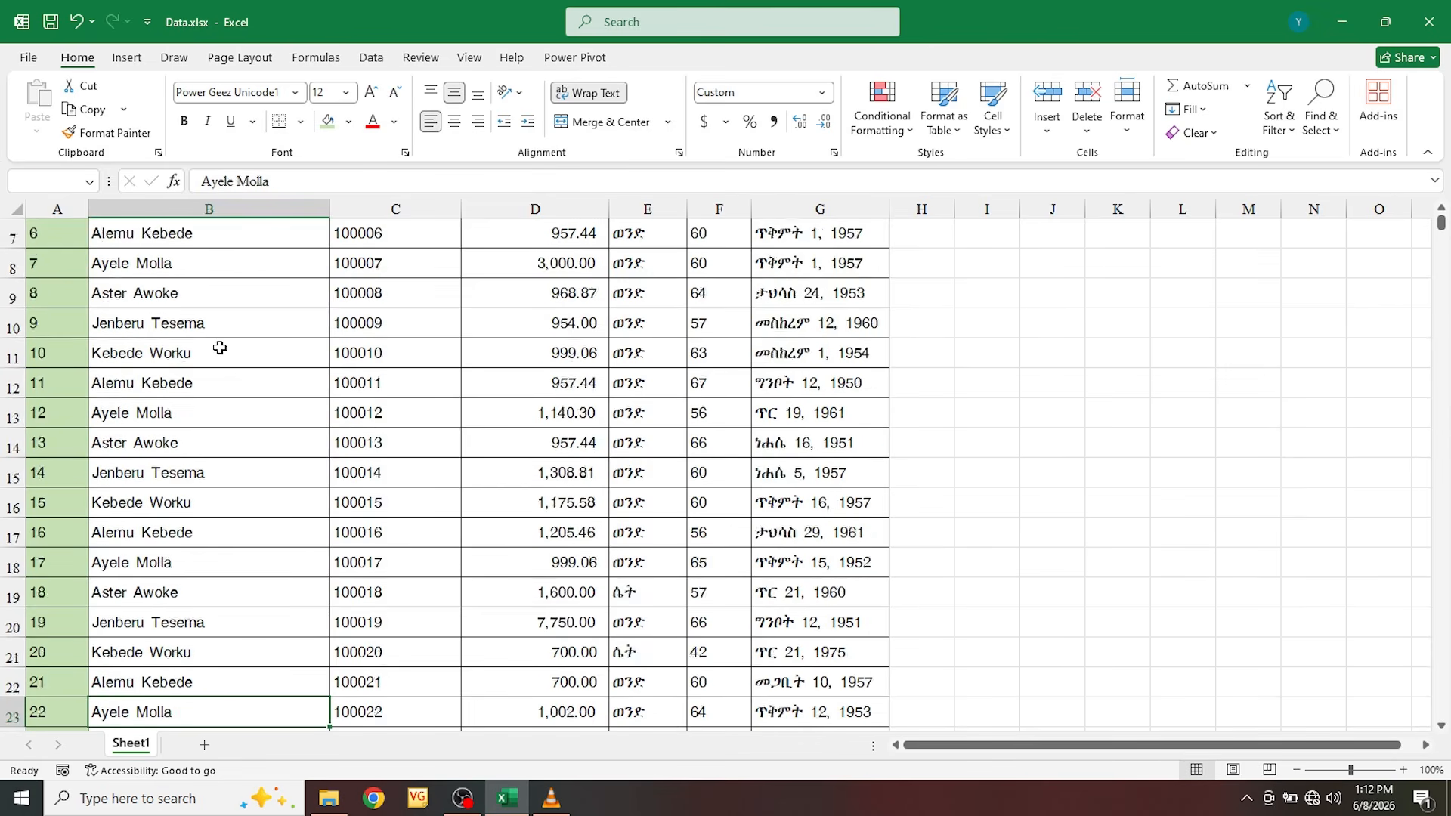
key("Up")
key("Up")
key("Up")
key("Up")
key("Up")
key("Up")
key("Up")
key("Up")
key("Up")
key("Up")
key("Up")
key("Up")
key("Up")
key("Up")
key("Up")
key("Up")
key("Up")
key("Up")
key("Up")
key("Up")
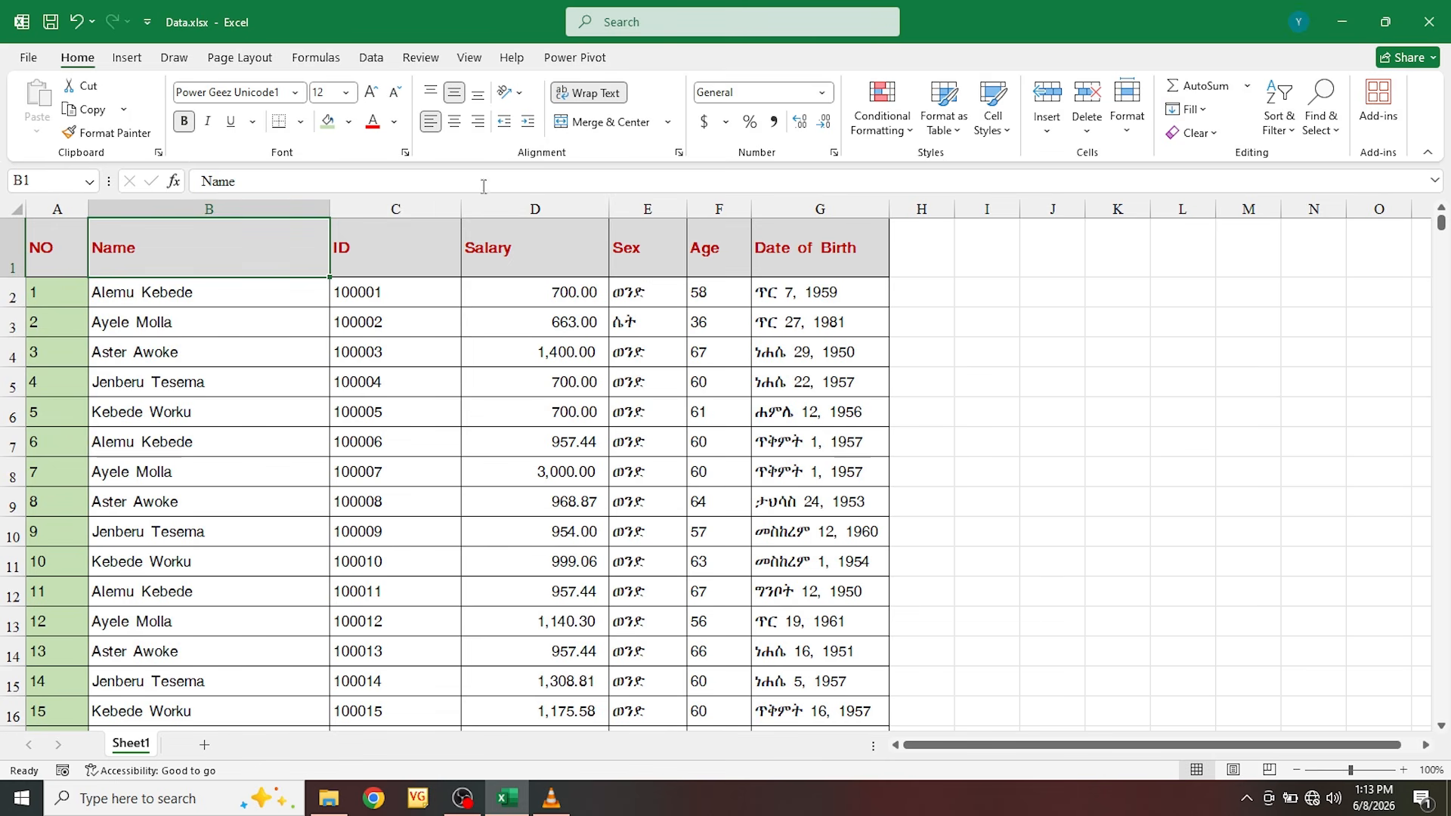
Step: Examine whether the header row stays in view when moving down to B20, and go back to B1
left_click(155, 683)
key("Down")
key("Down")
key("Down")
key("Down")
key("Down")
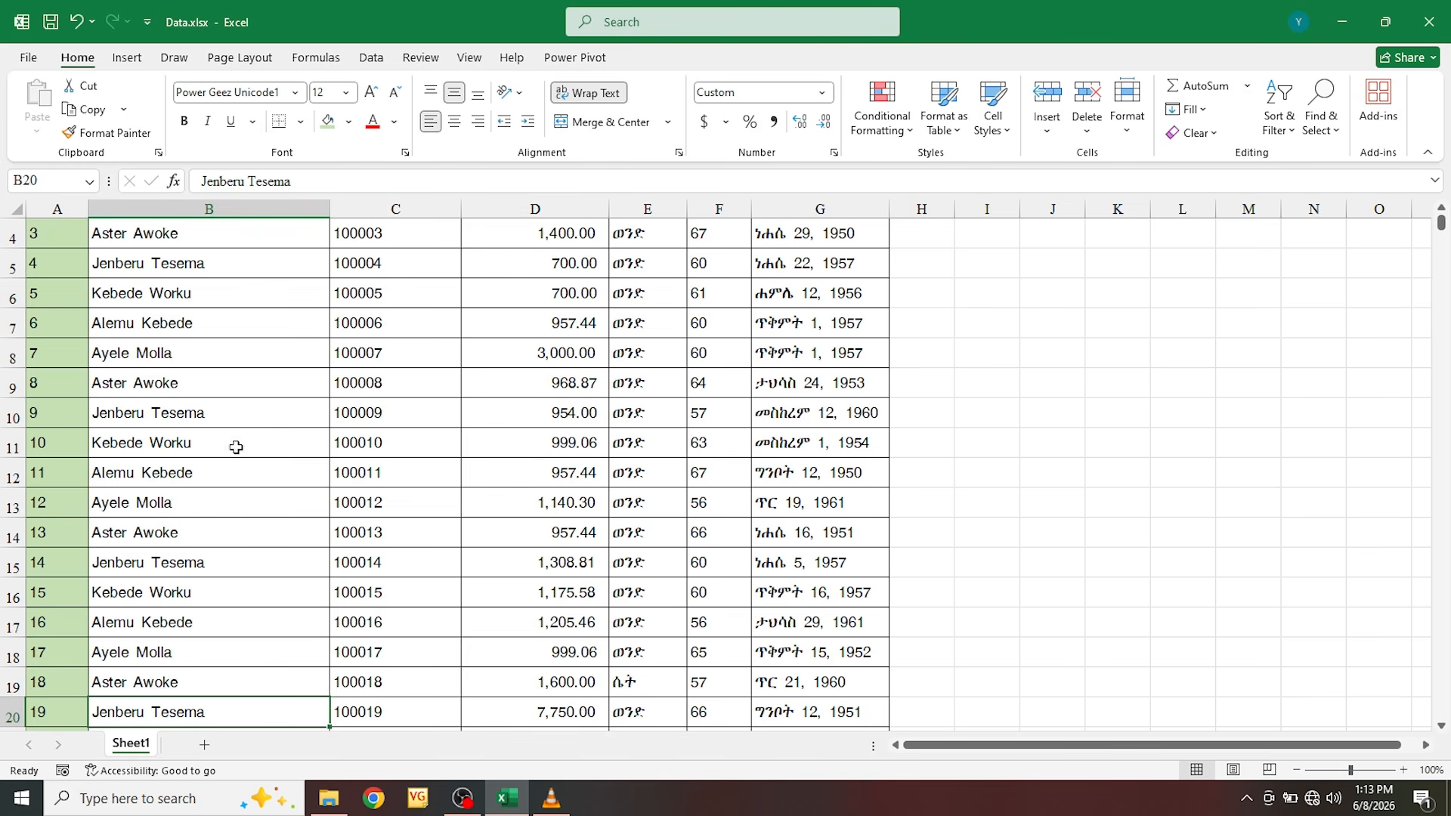
left_click(212, 409)
key("Up")
key("Up")
key("Up")
key("Up")
key("Up")
key("Up")
key("Up")
key("Up")
key("Up")
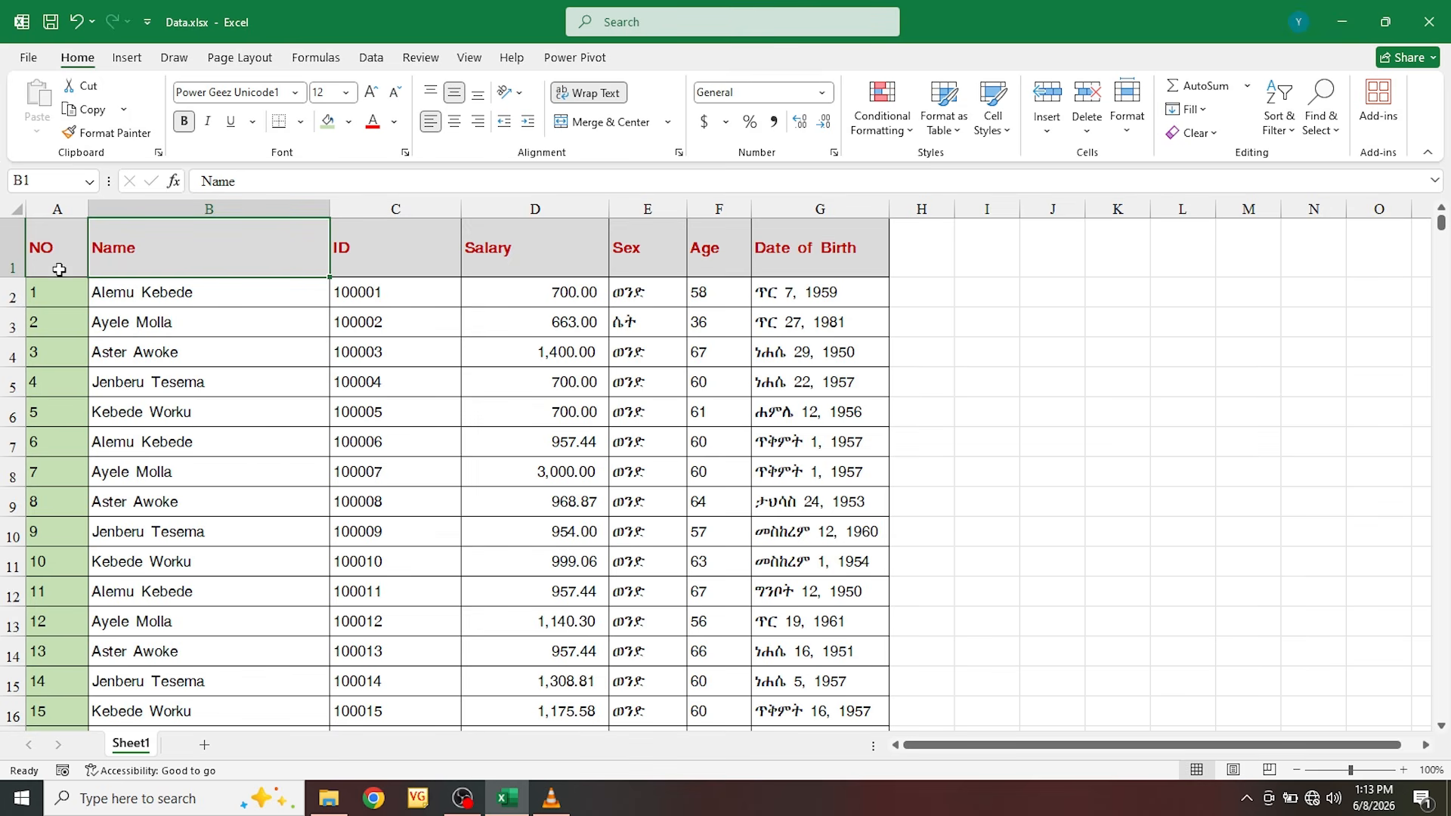
Step: Freeze the top row containing the headers NO through Date of Birth in A1:G1
left_click_drag(69, 247, 778, 247)
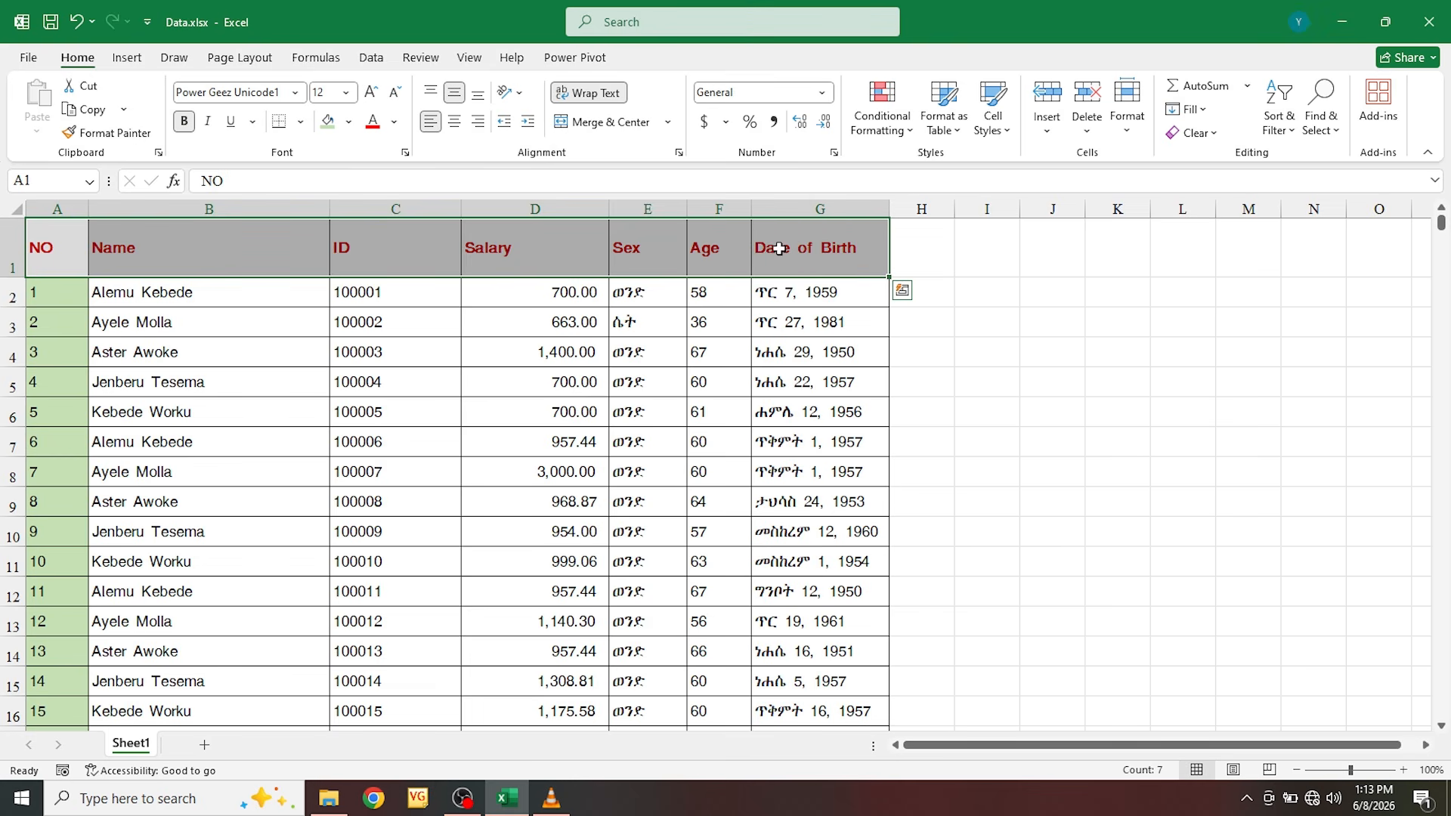
left_click(469, 60)
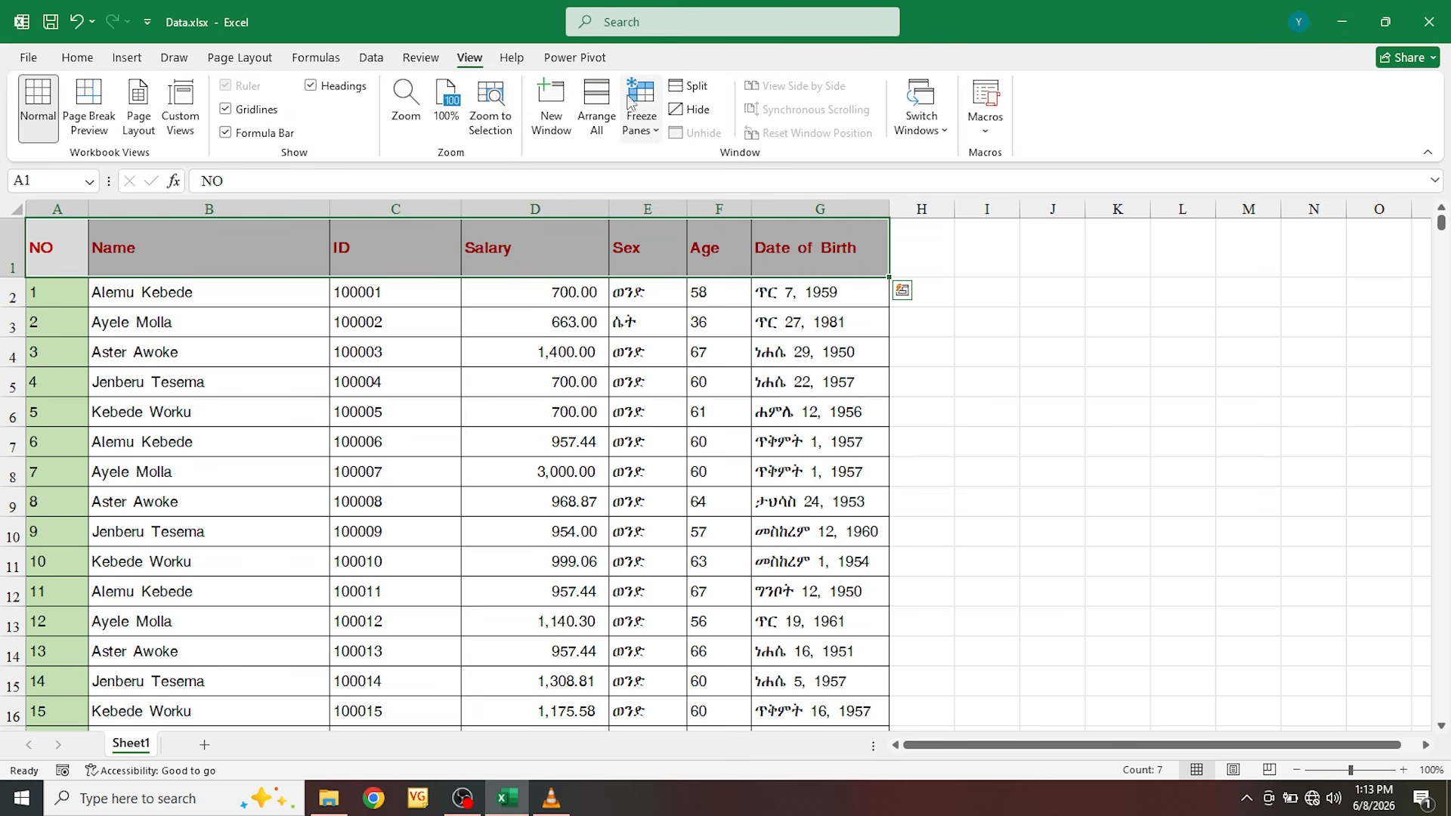
left_click(642, 120)
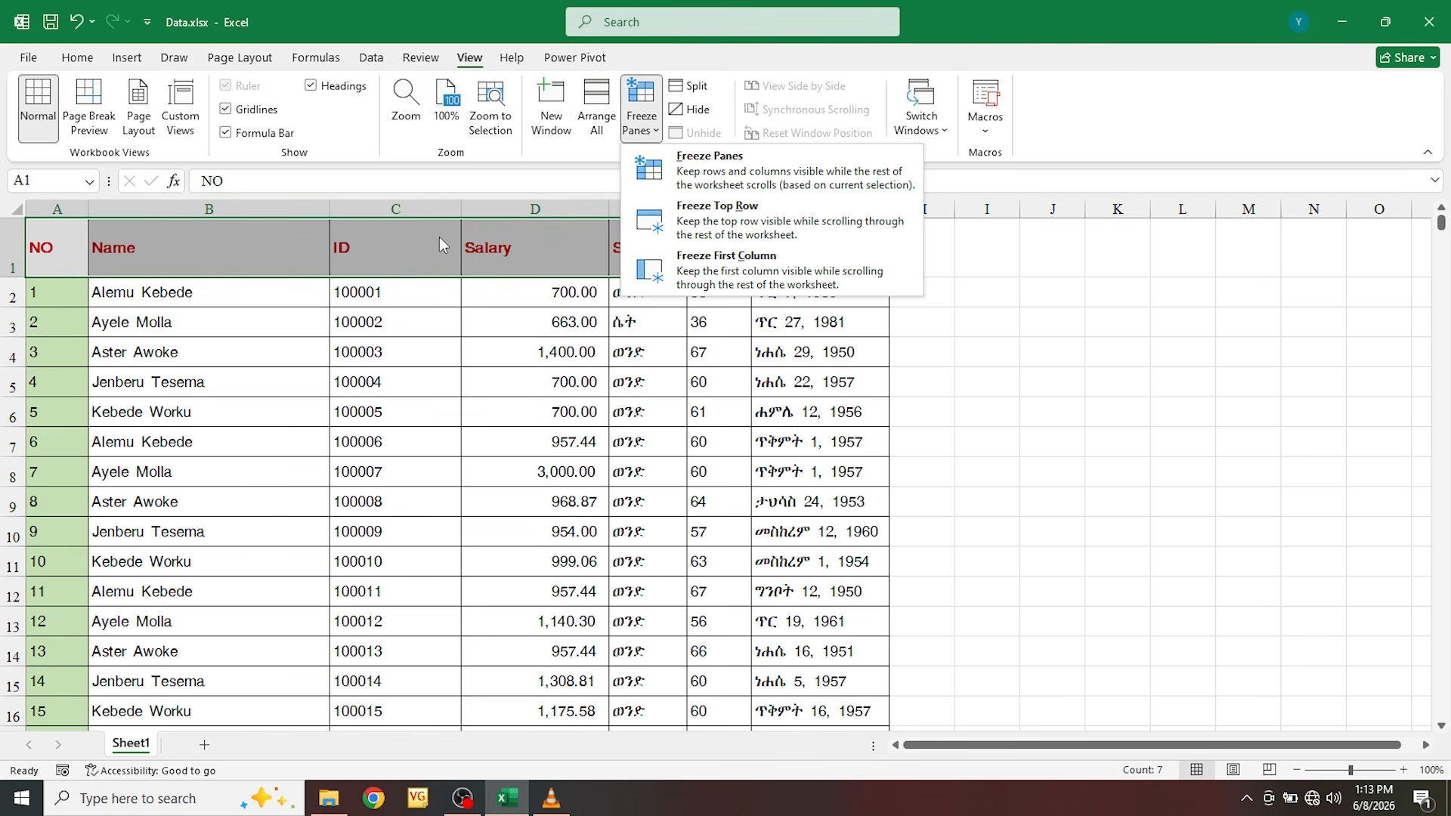
left_click(730, 221)
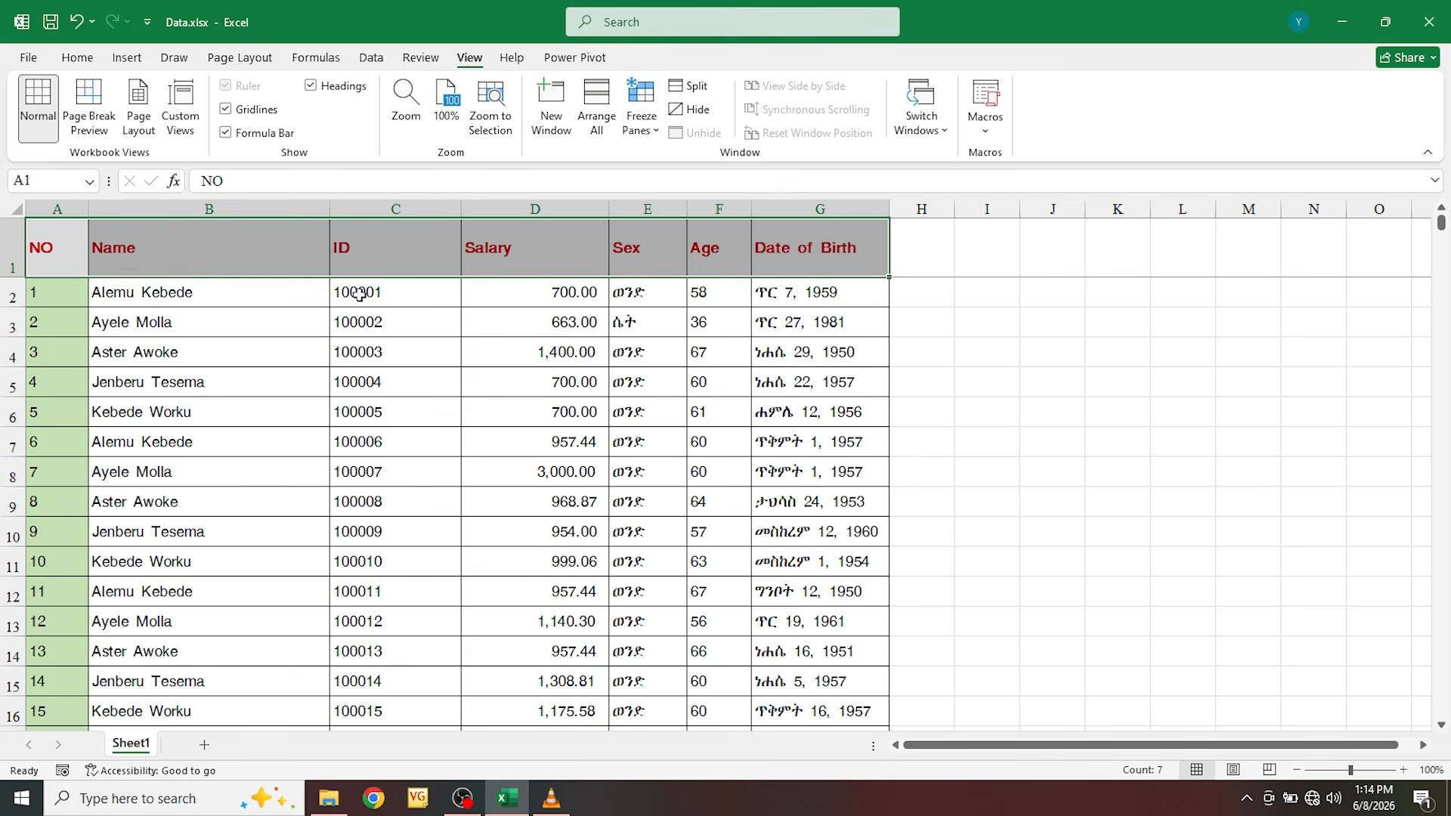
Step: Move down the Name column from B2 to B52 to check the frozen header row against the scrolling records
left_click(244, 300)
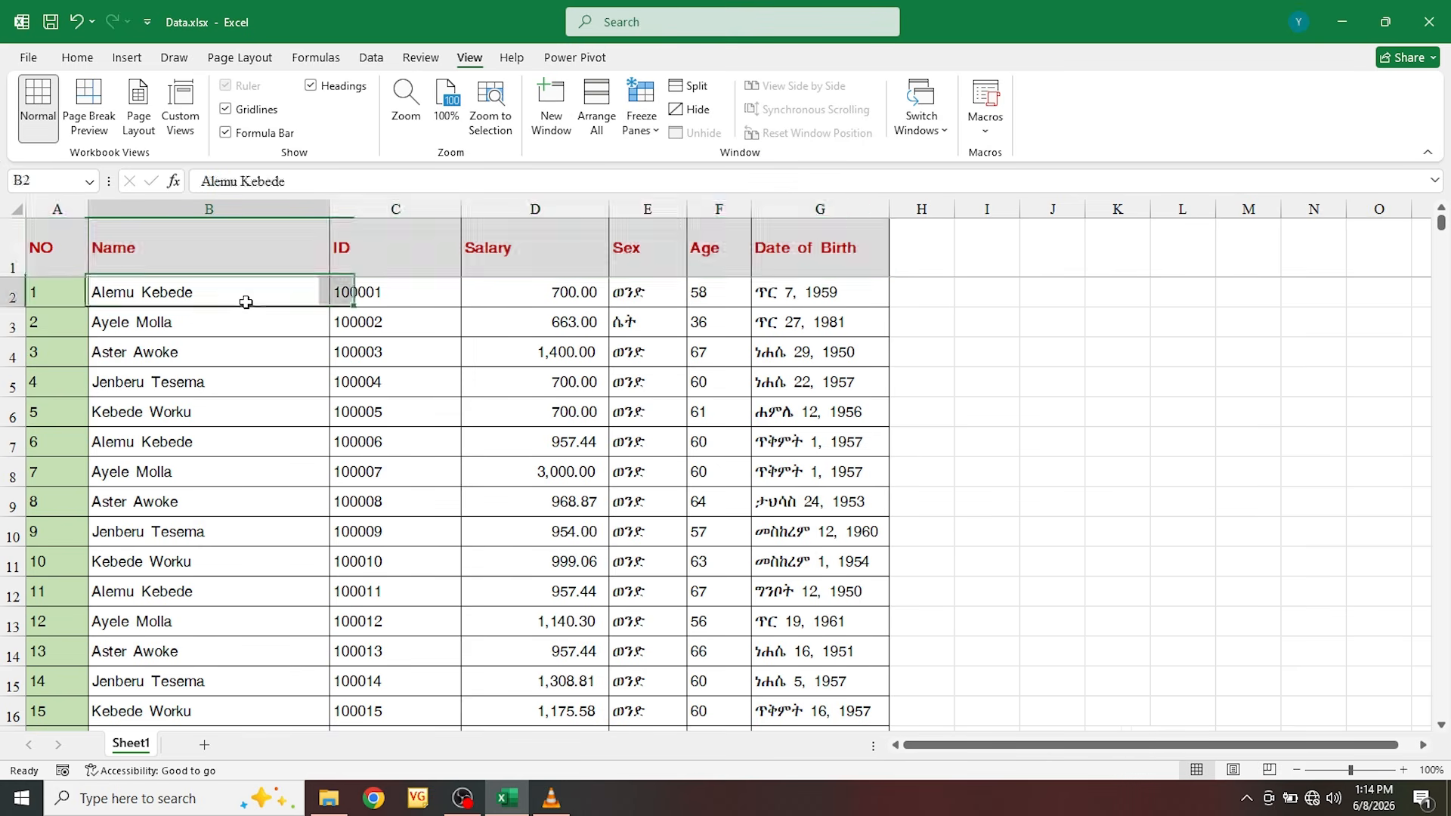
left_click(151, 556)
key("Down")
key("Down")
key("Down")
key("Down")
key("Down")
key("Down")
key("Down")
key("Down")
key("Down")
key("Down")
key("Down")
key("Down")
key("Down")
key("Down")
key("Down")
key("Down")
key("Down")
key("Down")
key("Down")
key("Down")
key("Down")
key("Down")
key("Down")
key("Down")
key("Down")
key("Down")
key("Down")
key("Down")
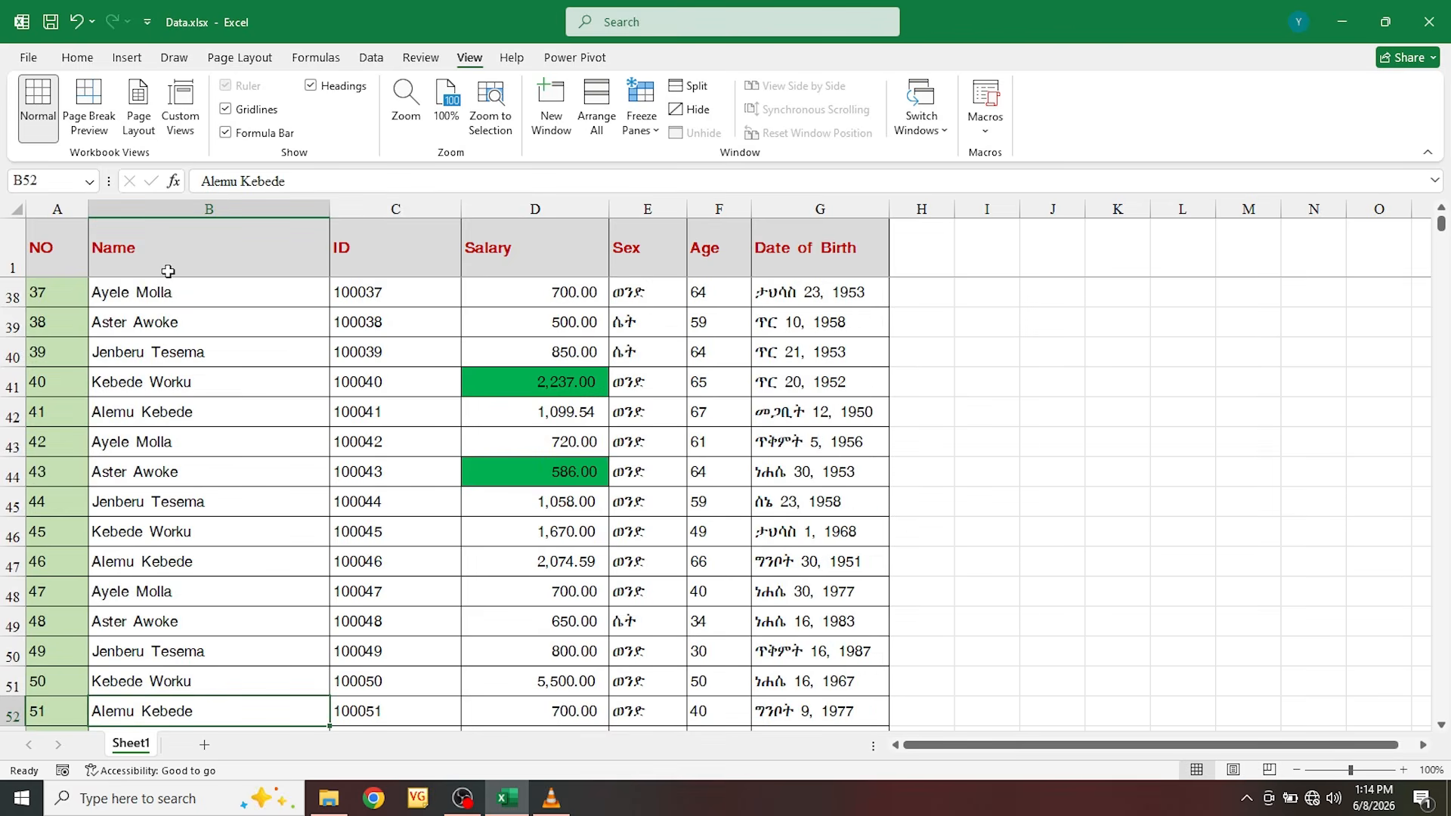
left_click(166, 589)
key("Down")
key("Down")
key("Down")
key("Down")
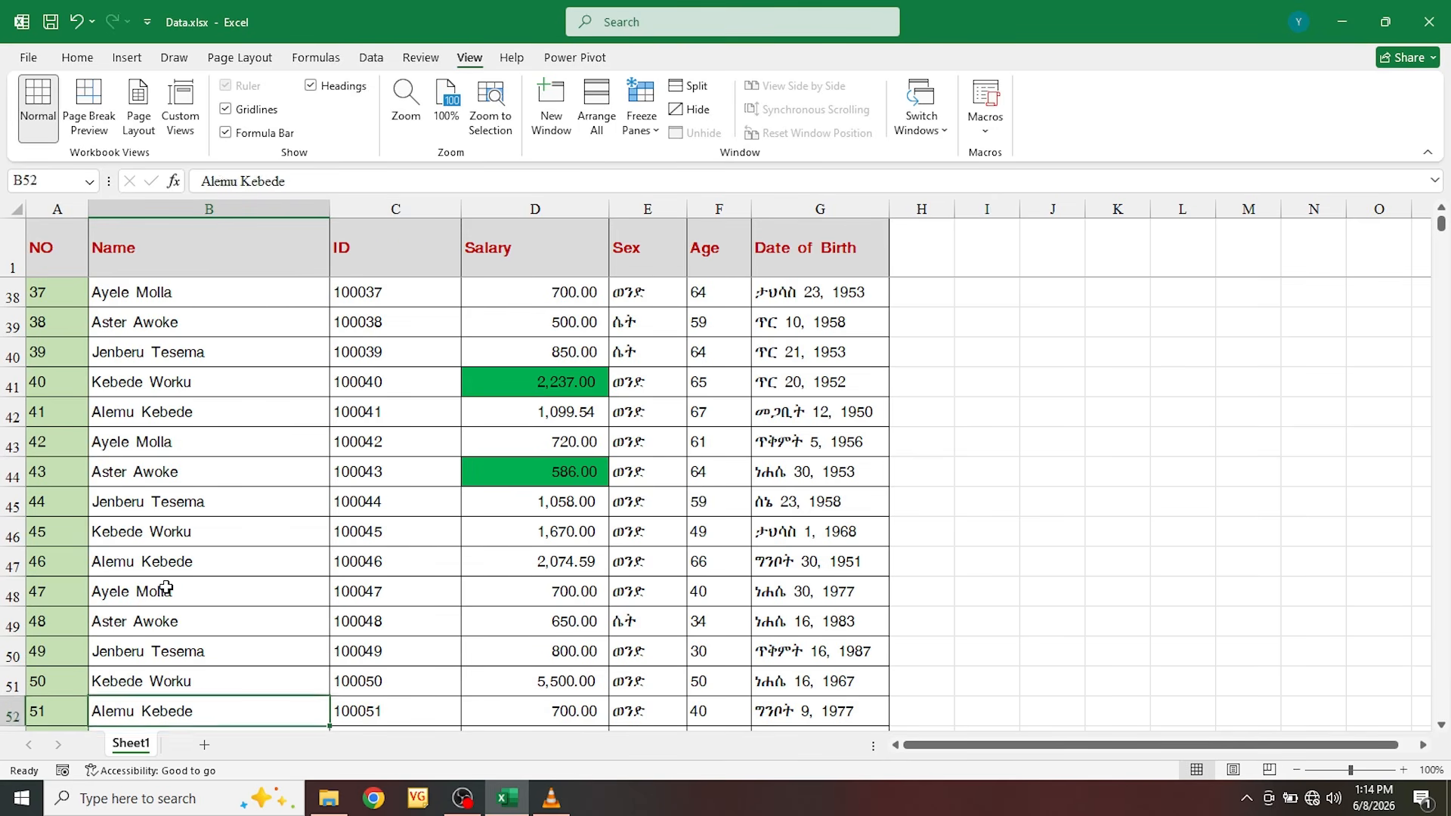
Step: Move down the Name column from B52 to B75, examining whether the headers stay in view
key("Down")
key("Down")
key("Down")
key("Down")
key("Down")
key("Down")
key("Down")
key("Down")
key("Down")
key("Down")
key("Down")
key("Down")
key("Down")
key("Down")
key("Down")
key("Down")
key("Down")
key("Down")
key("Down")
key("Down")
key("Down")
key("Down")
key("Down")
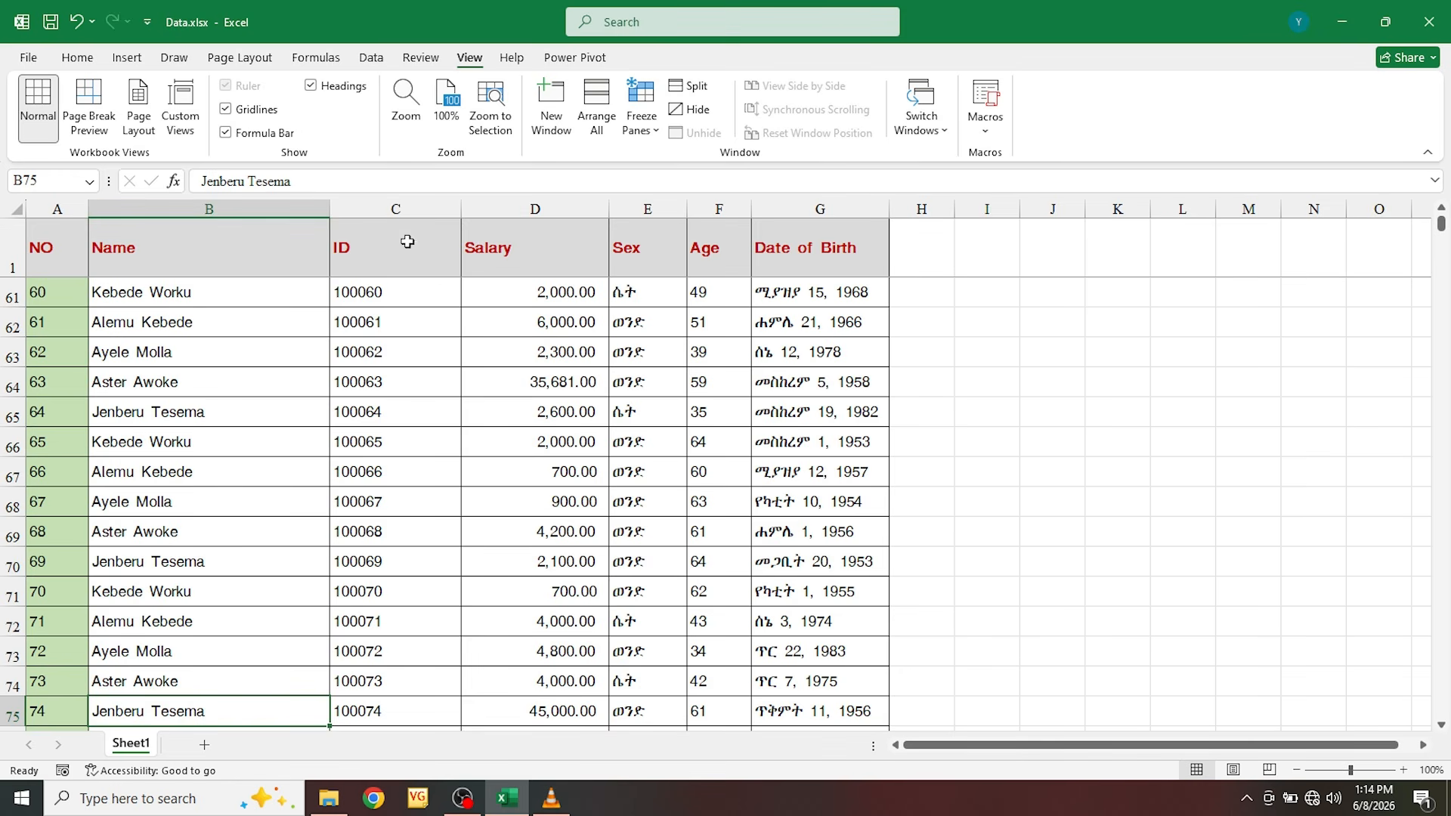
Step: Go back up the Name column to header cell B1, examining the records passing under the frozen row
left_click(229, 325)
key("Up")
key("Up")
key("Up")
key("Up")
key("Up")
key("Up")
key("Up")
key("Up")
key("Up")
key("Up")
key("Up")
key("Up")
key("Up")
key("Up")
key("Up")
key("Up")
key("Up")
key("Up")
key("Up")
key("Up")
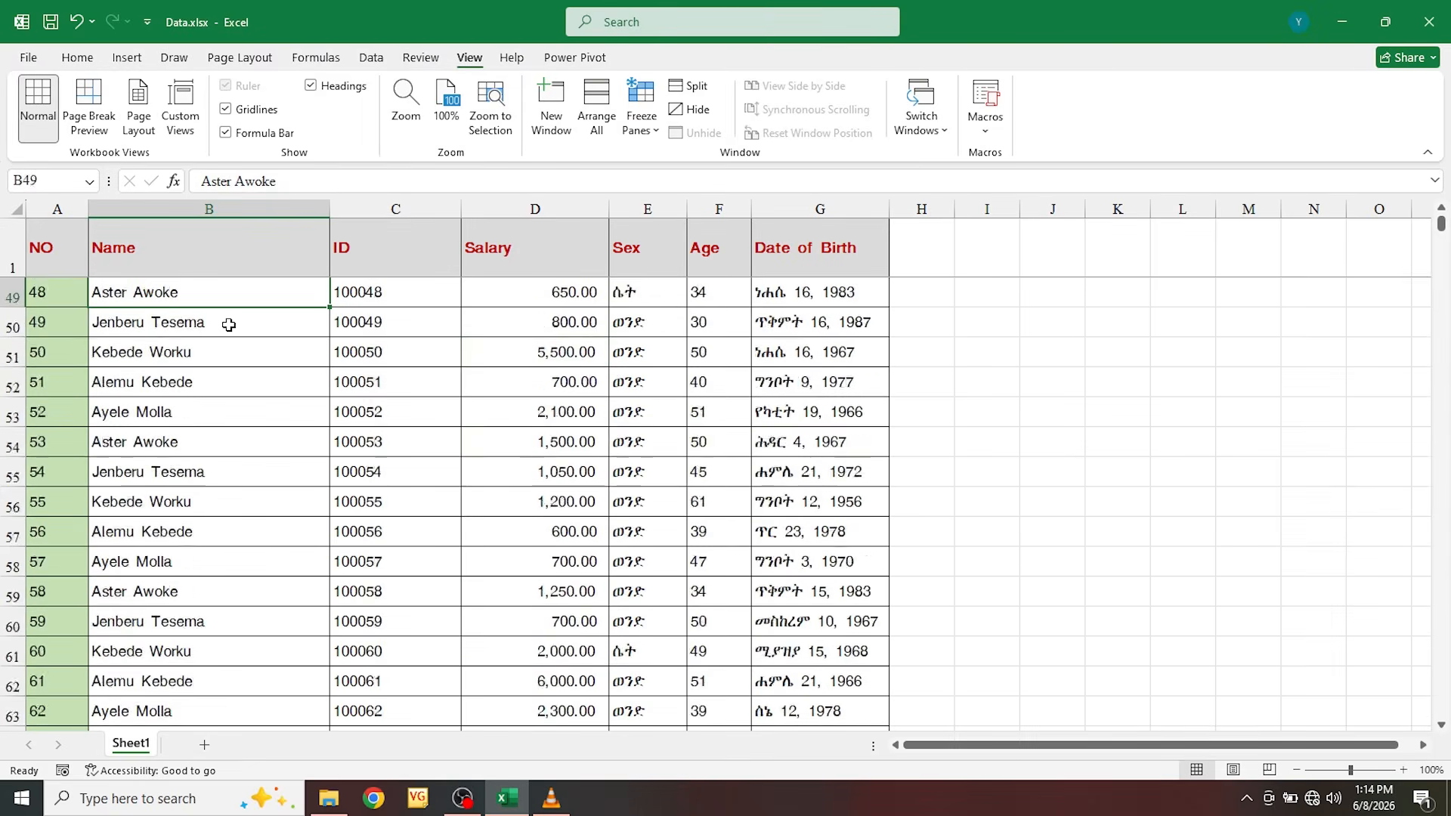
key("Up")
key("Up")
key("Up")
key("Up")
key("Up")
key("Up")
key("Up")
key("Up")
key("Up")
key("Up")
key("Up")
key("Up")
key("Up")
key("Up")
key("Up")
key("Up")
key("Up")
key("Up")
key("Up")
key("Up")
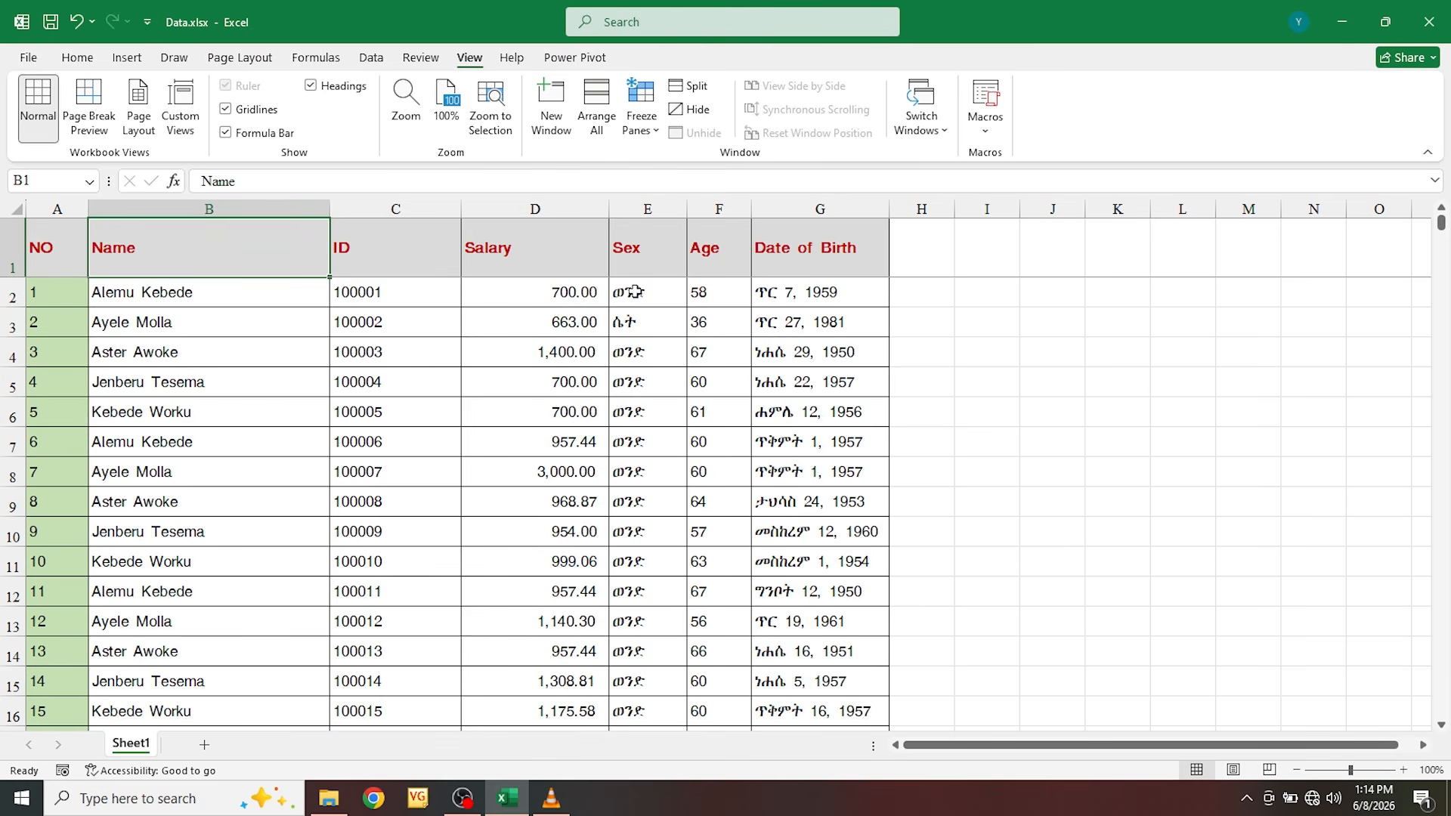
Step: Turn on filtering for the header cells NO through Date of Birth in A1:G1
left_click(652, 240)
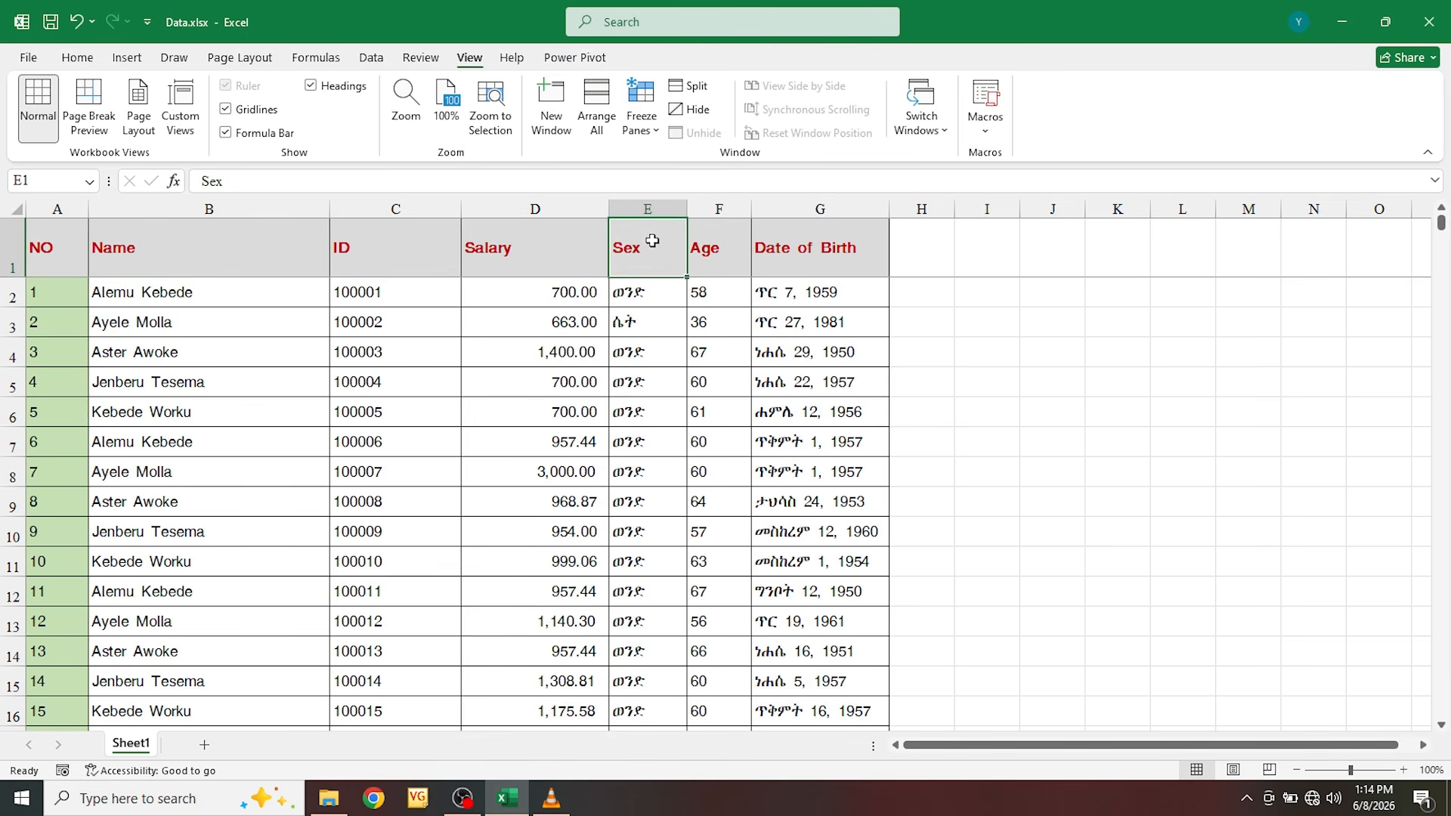
left_click(37, 247)
left_click_drag(68, 243, 829, 252)
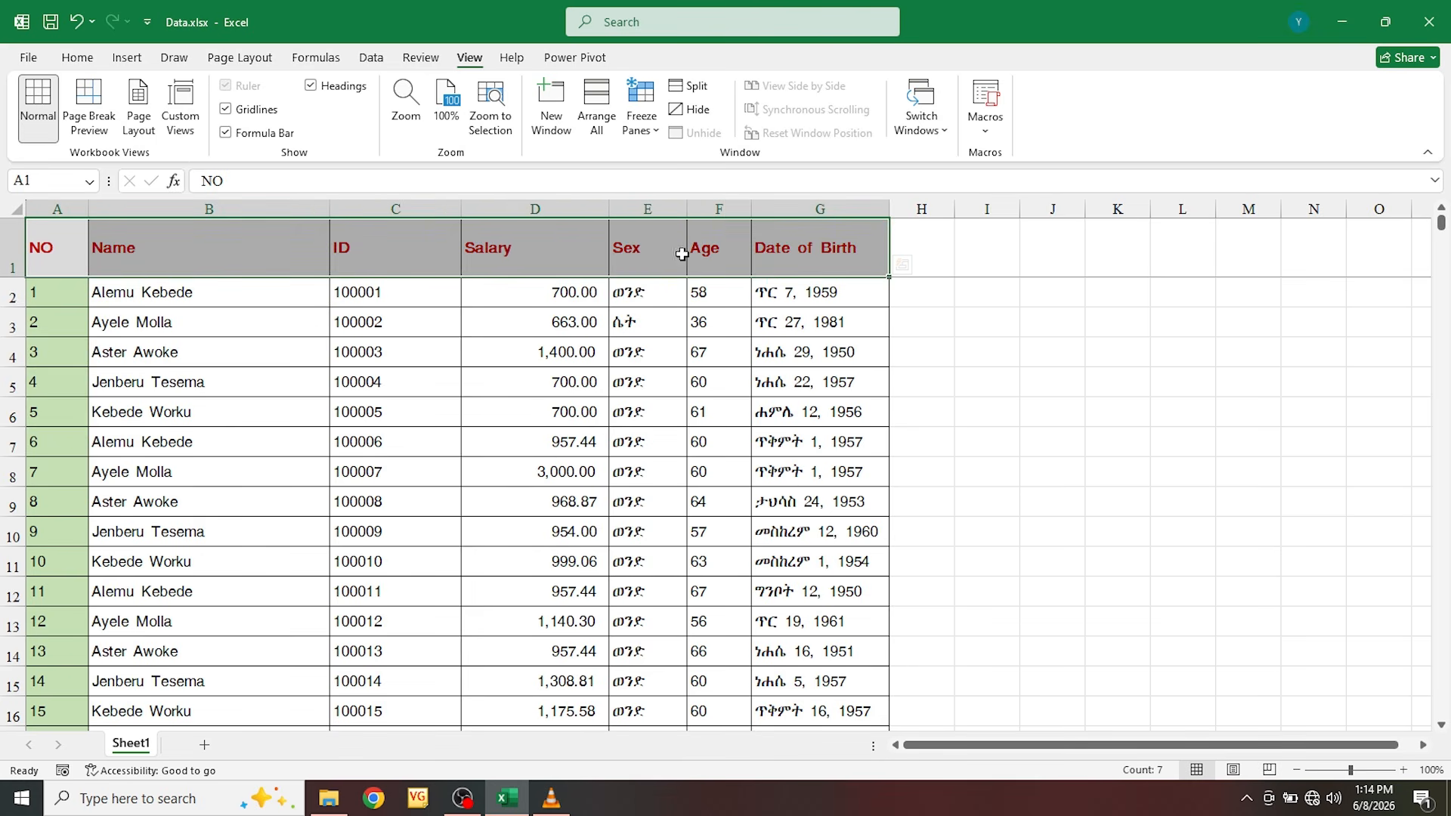
left_click(369, 58)
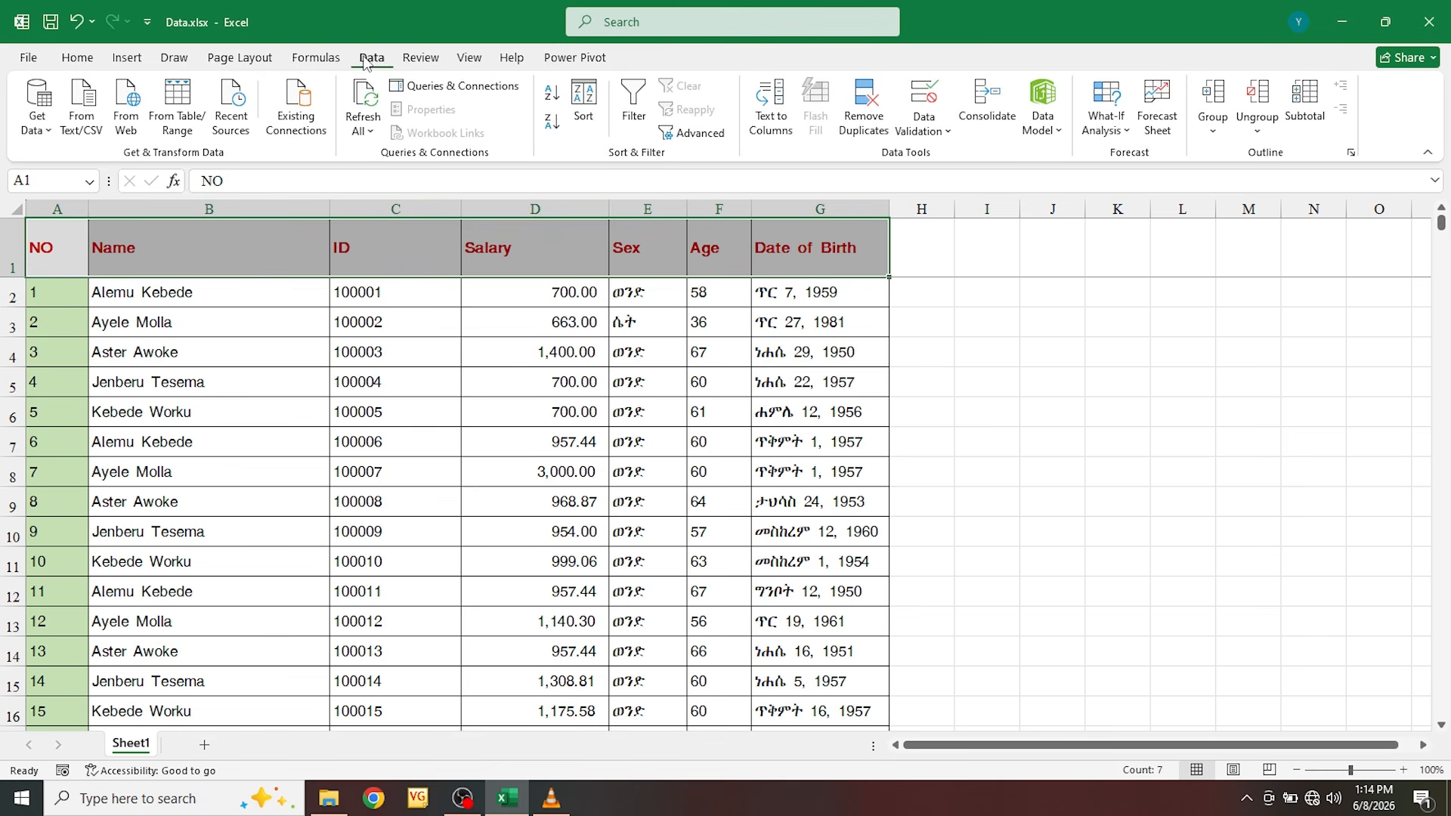
left_click(632, 106)
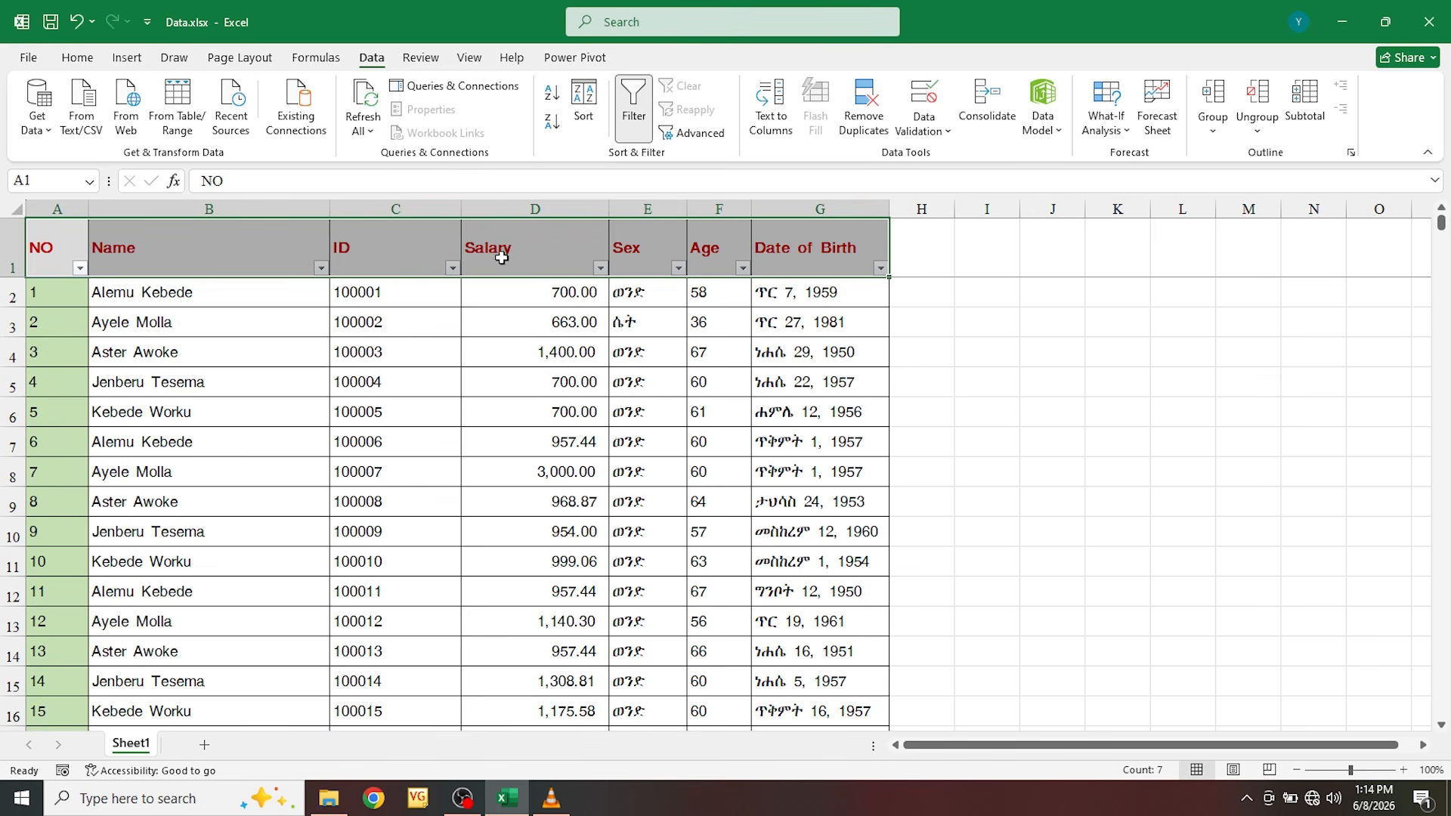
left_click(415, 254)
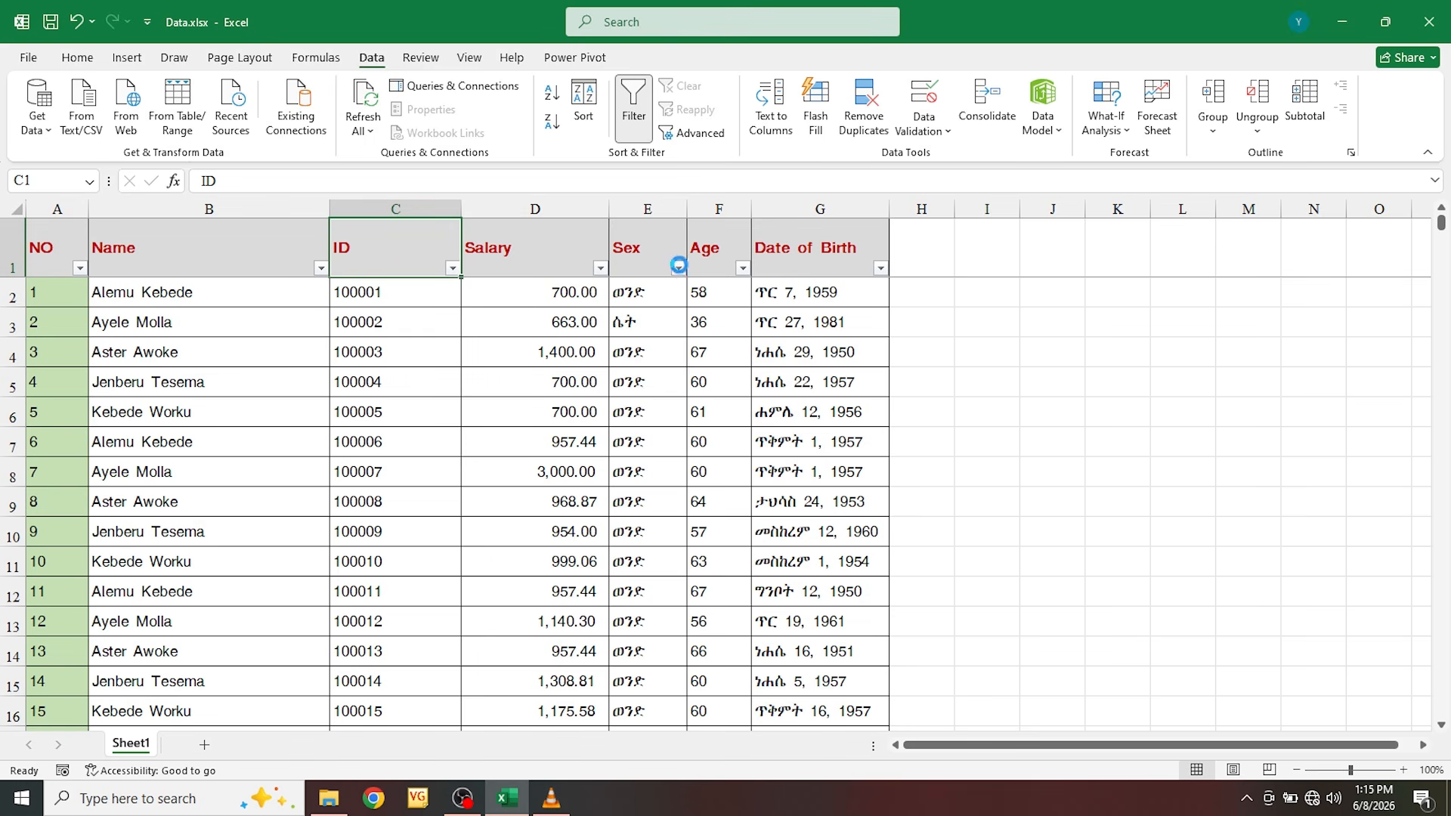
Step: Filter the Sex column to show only the records marked ወንድ
left_click(677, 268)
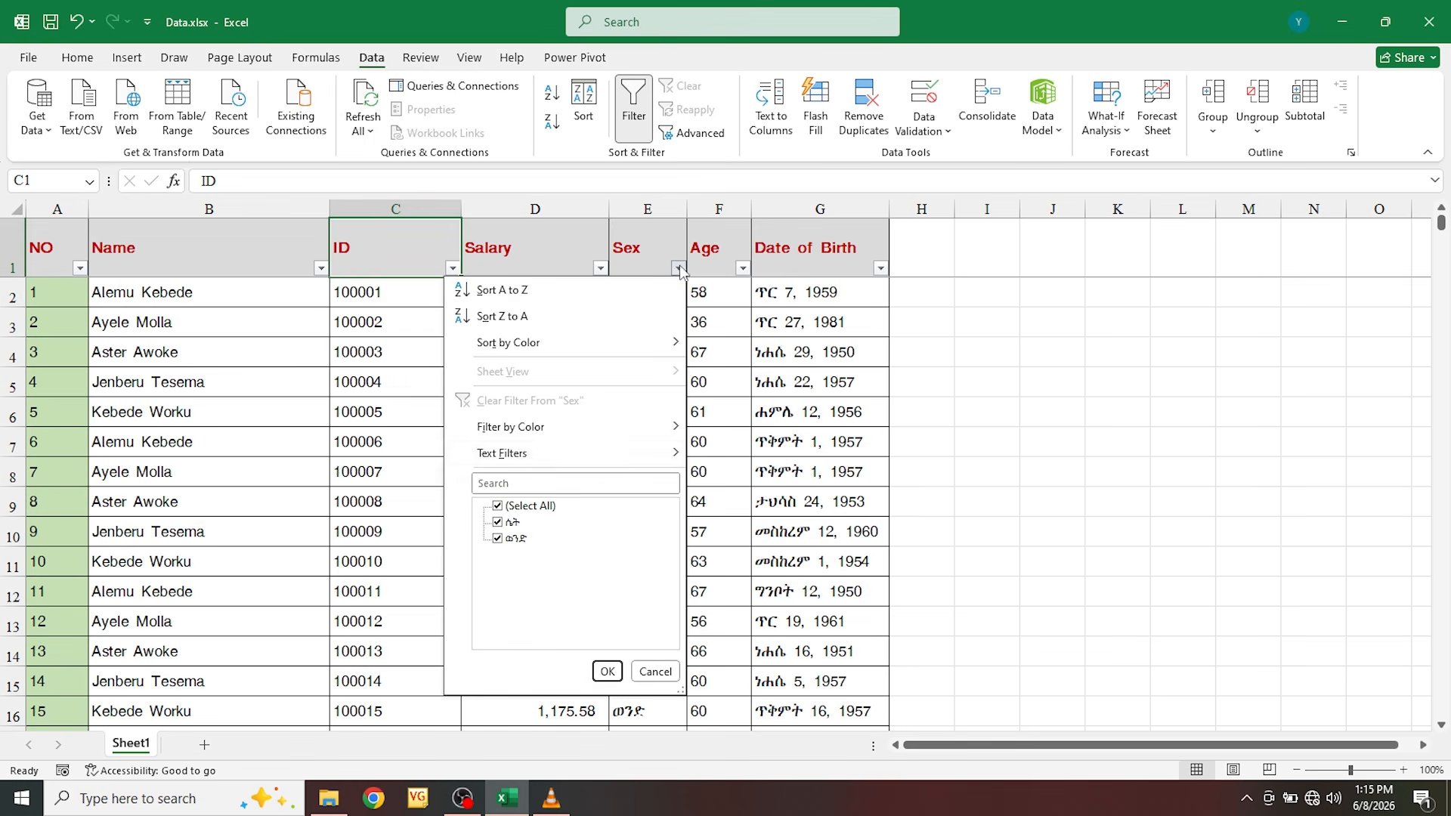
left_click(498, 521)
left_click(498, 506)
left_click(498, 537)
left_click(606, 672)
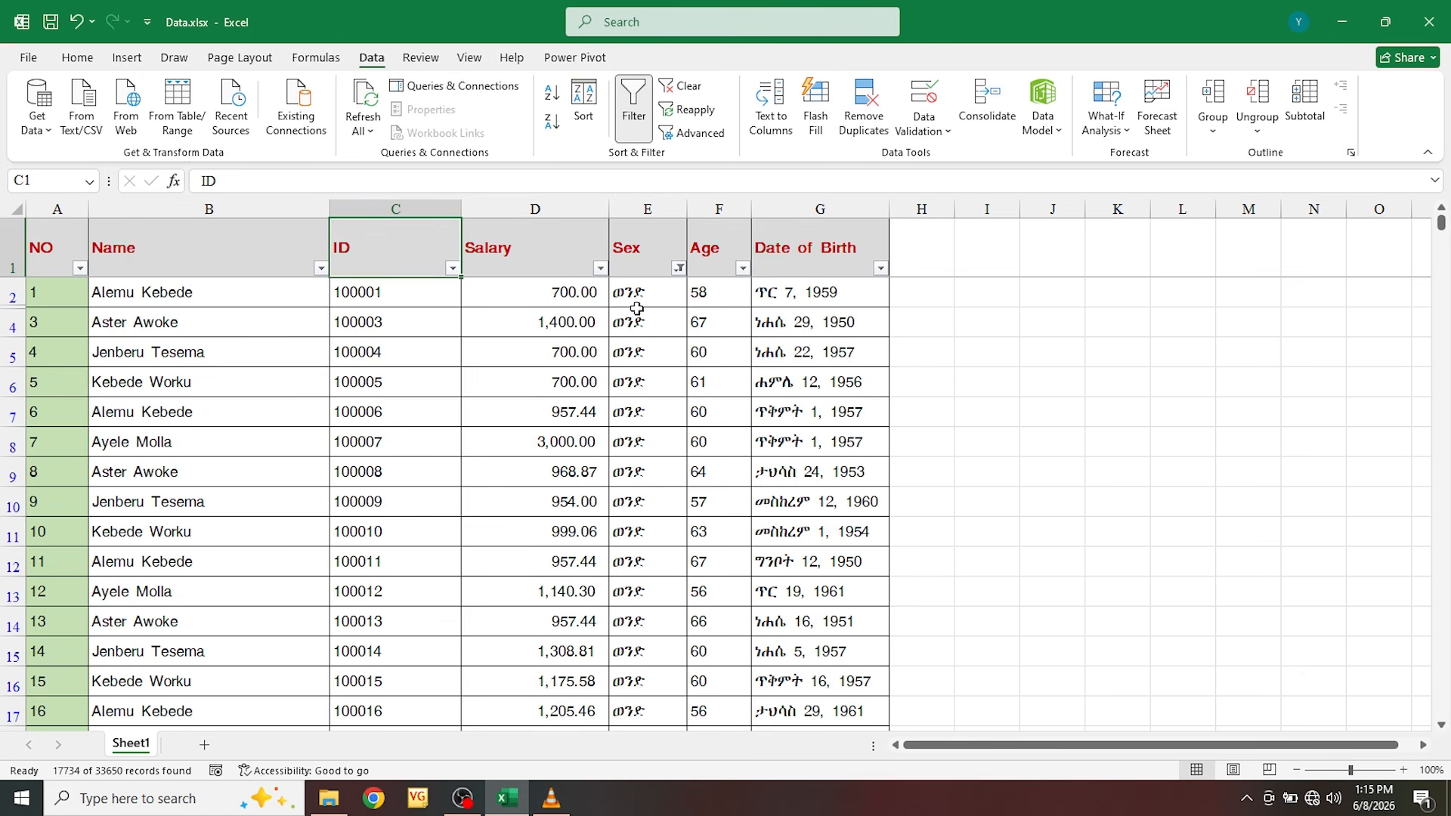
Step: Switch the Sex filter to show only ሴት records, and clear the filter from the Sex column
left_click(679, 268)
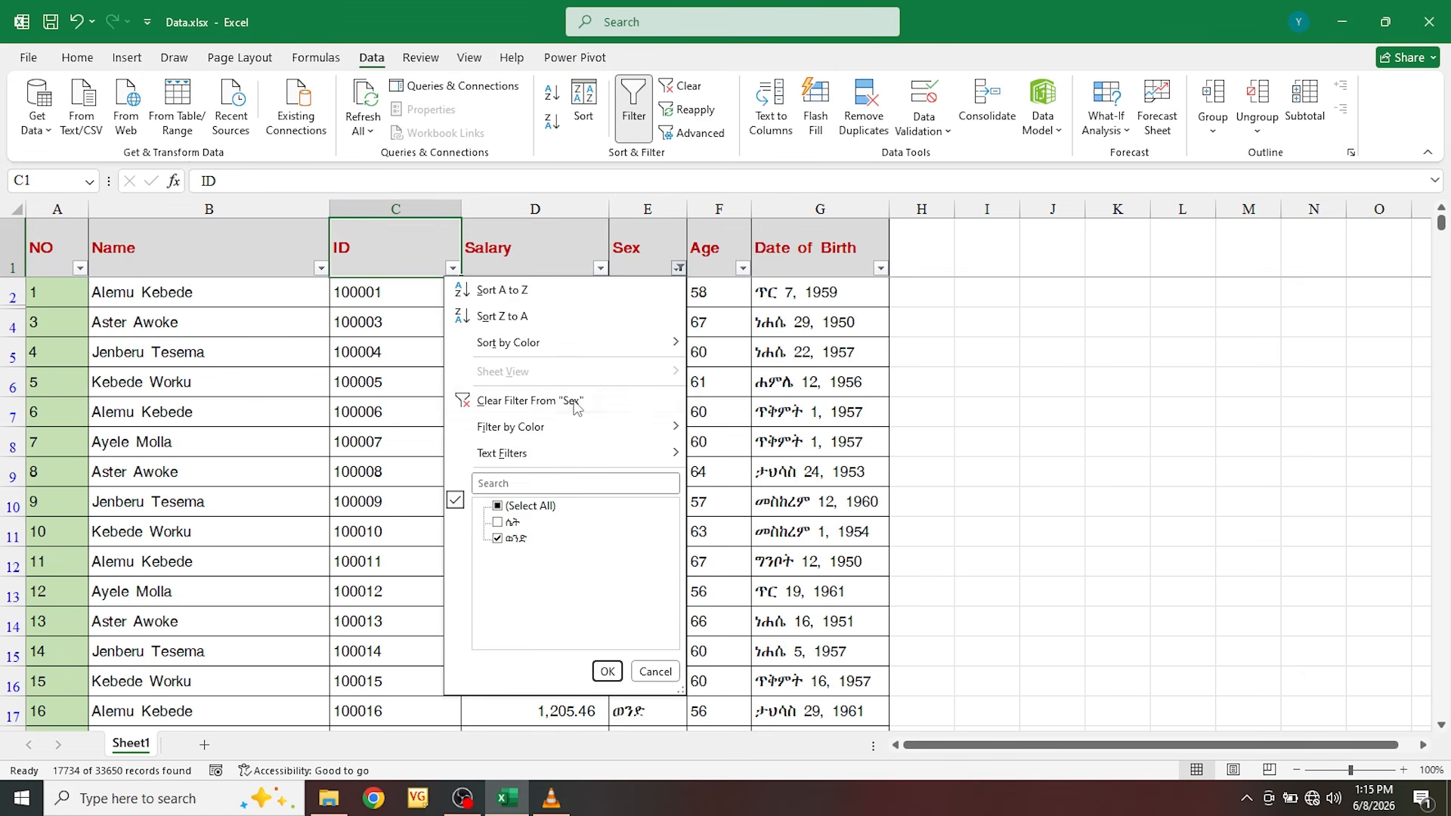
left_click(498, 522)
left_click(498, 540)
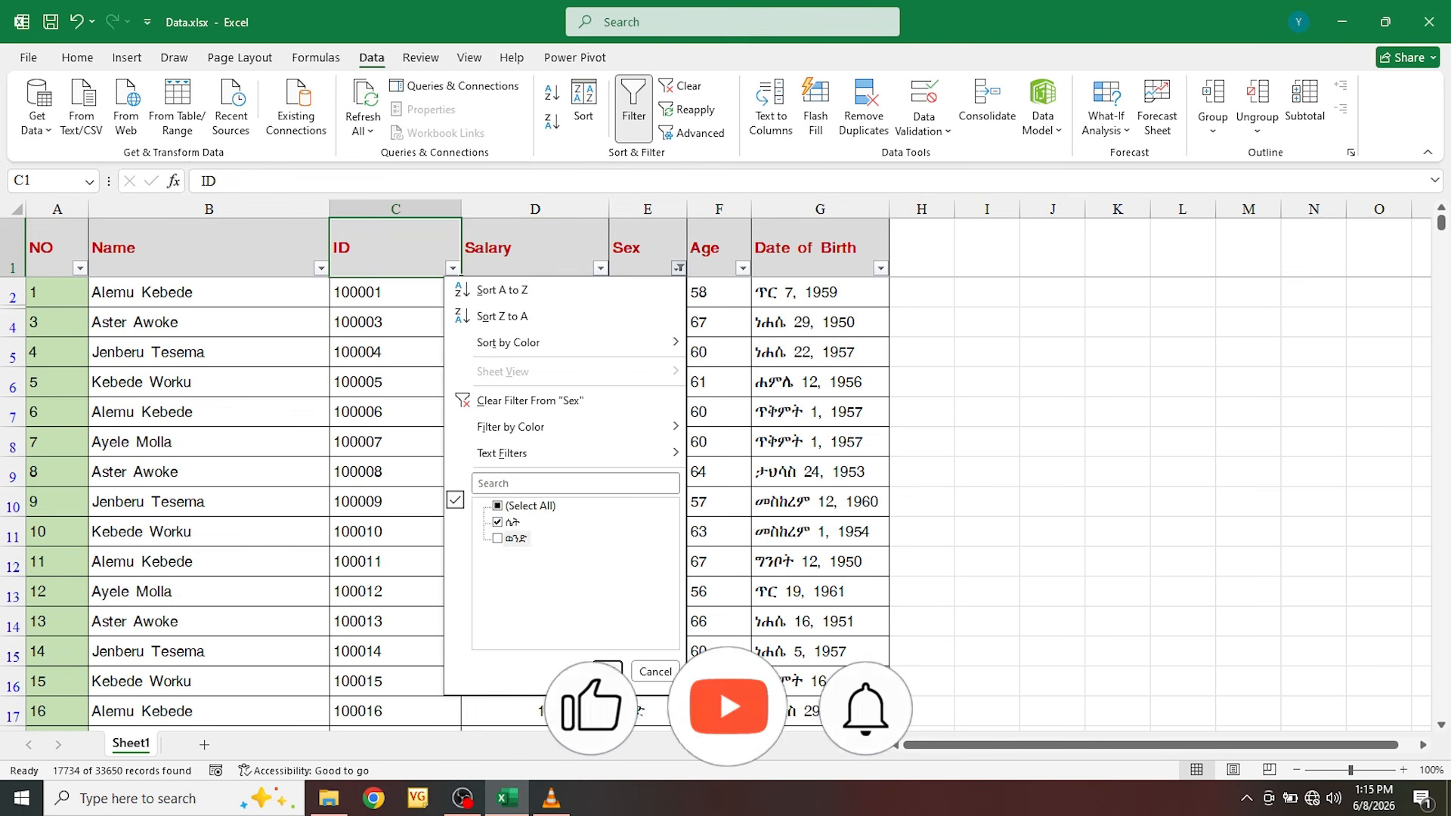
left_click(607, 671)
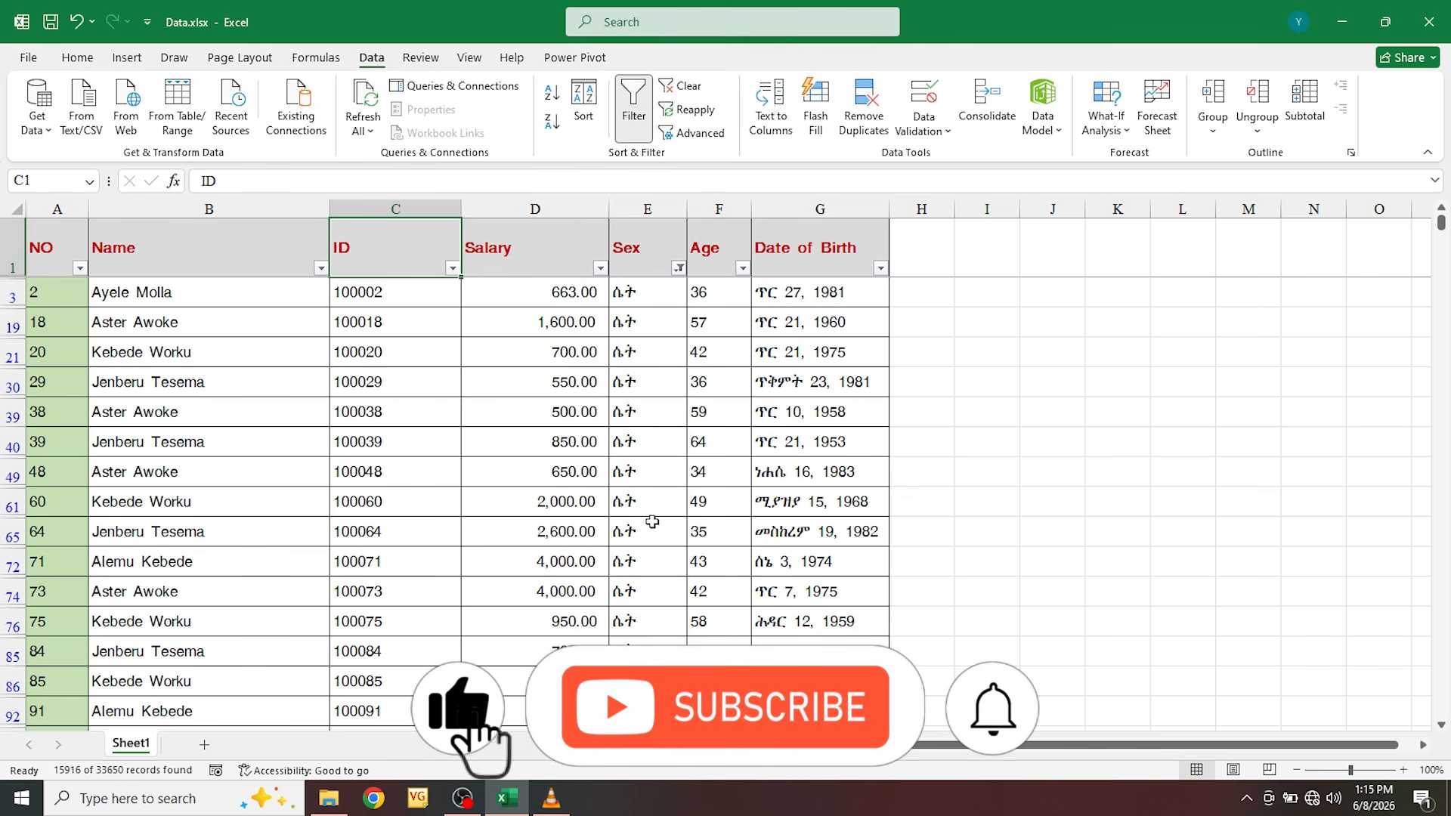
left_click(679, 267)
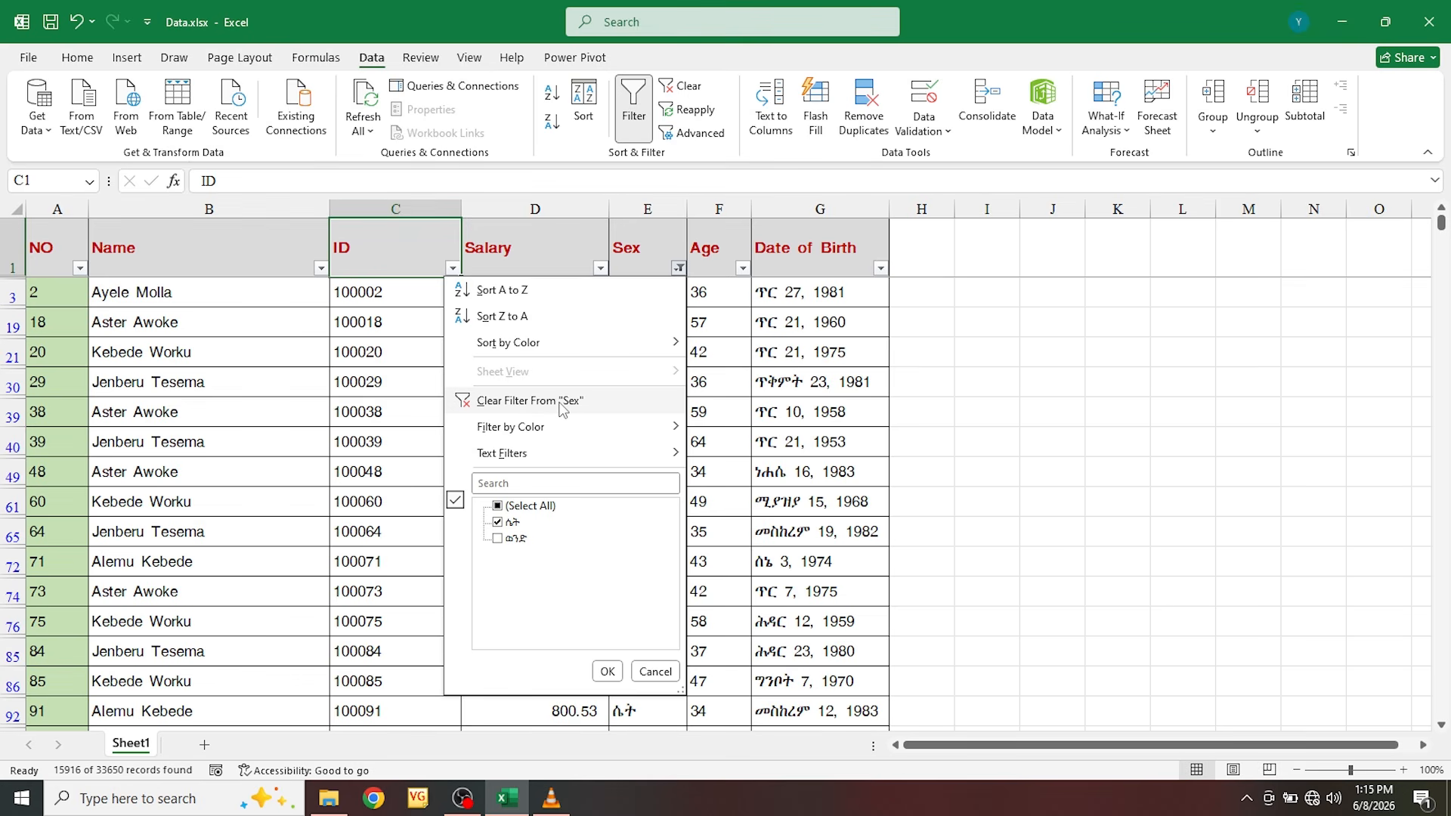
left_click(563, 402)
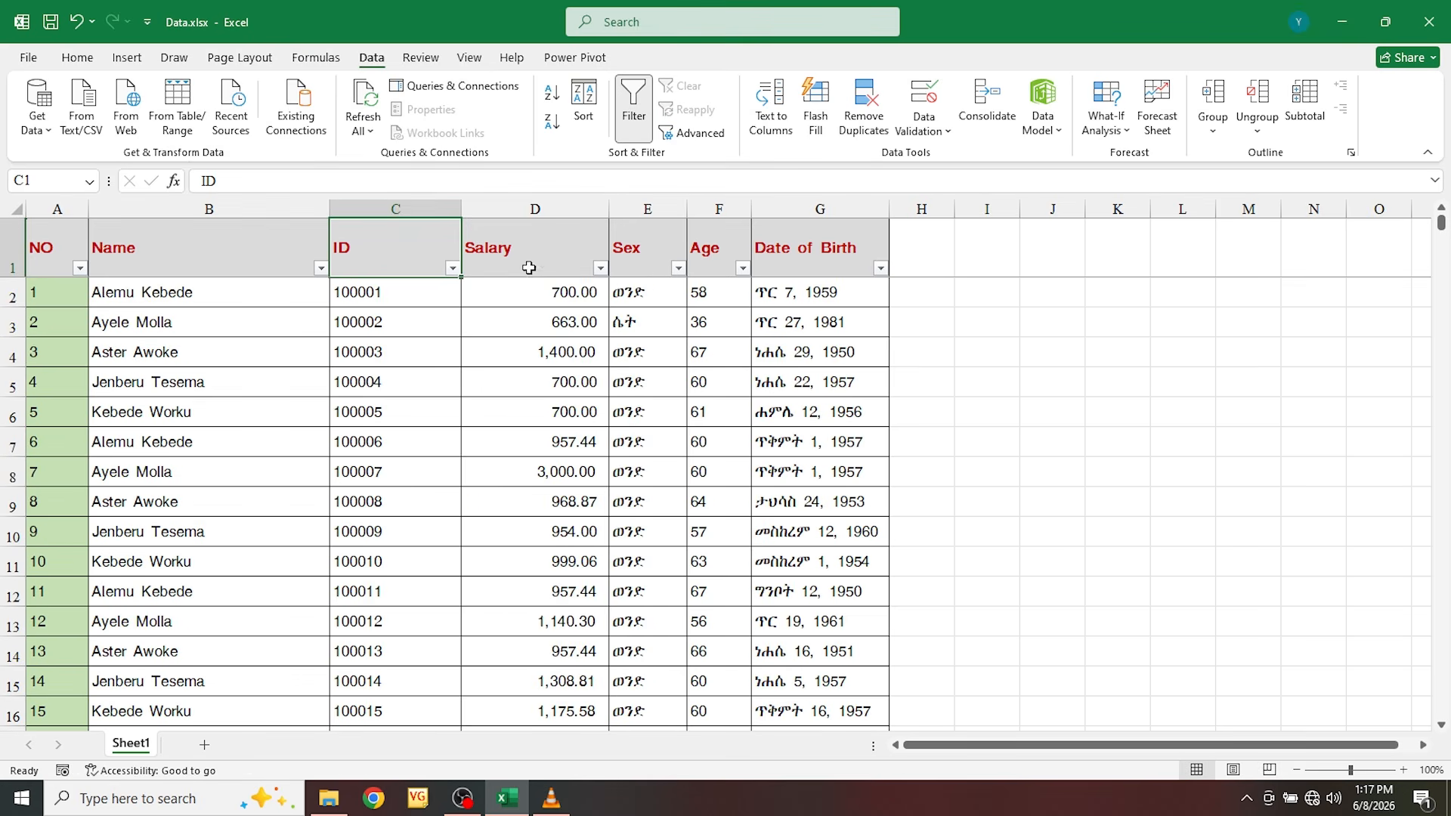
Step: Apply a number filter to the Salary column for values equal to 500
left_click(599, 268)
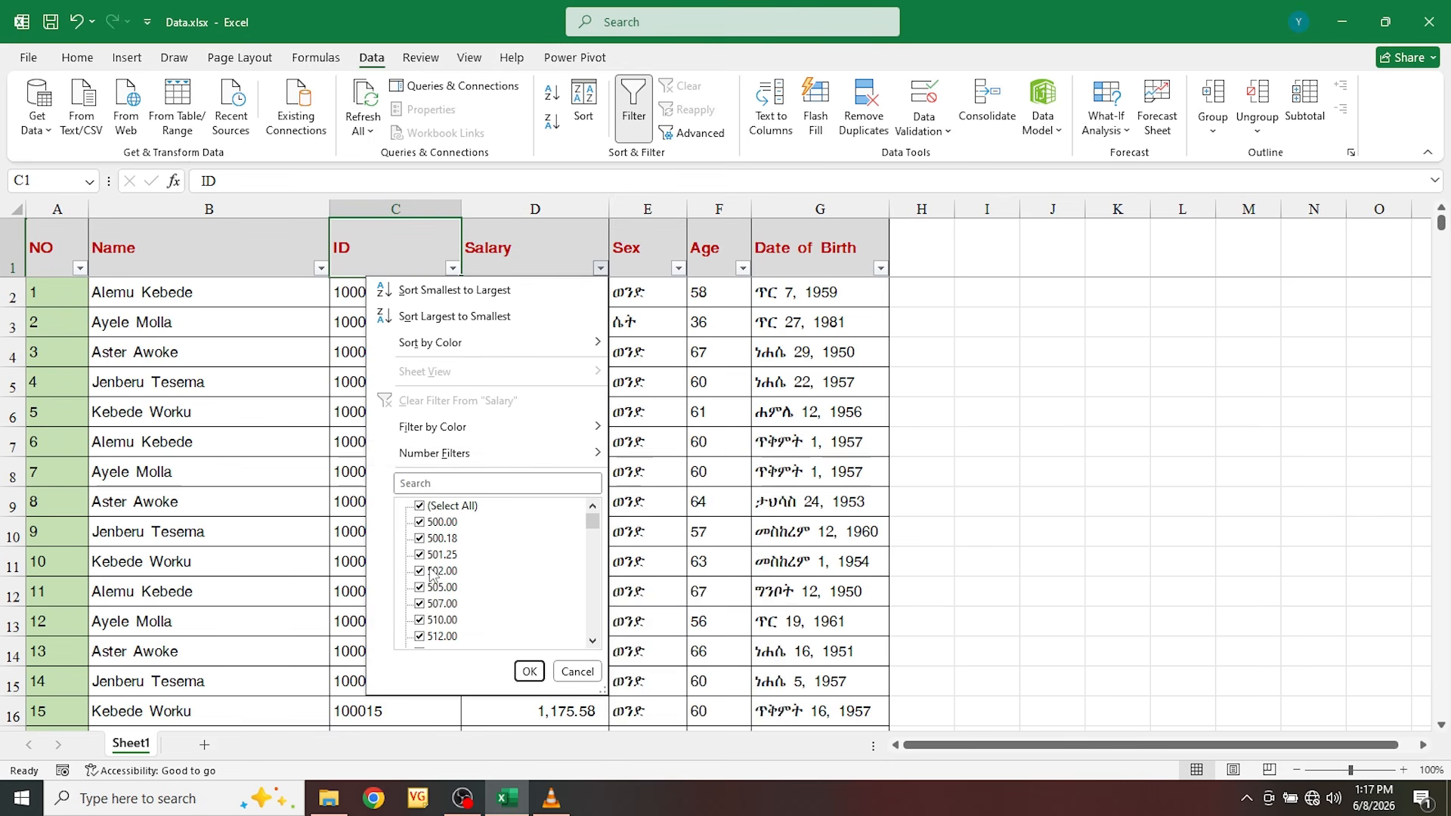
mouse_move(440, 461)
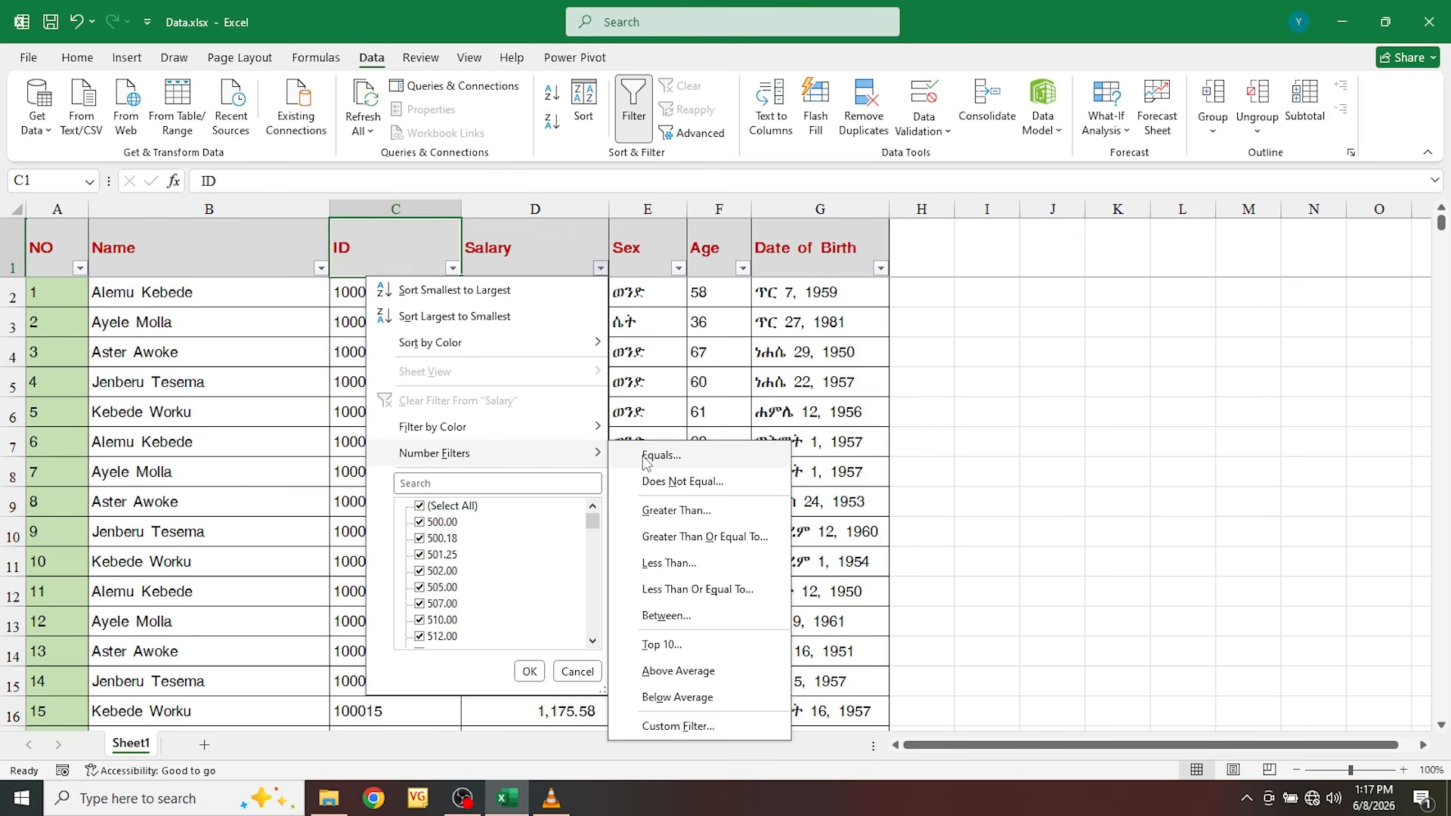
left_click(647, 458)
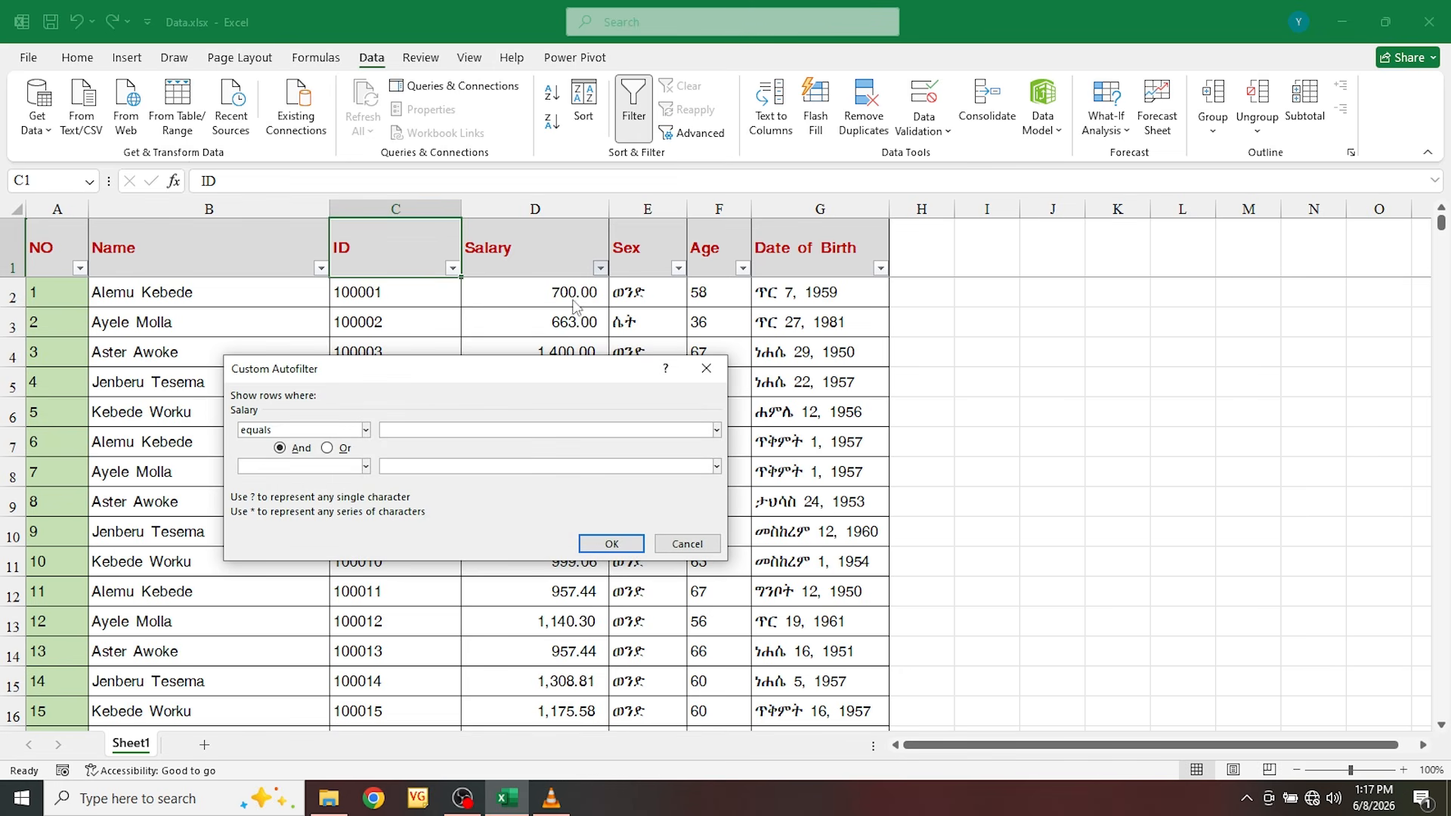
type("500")
left_click(608, 543)
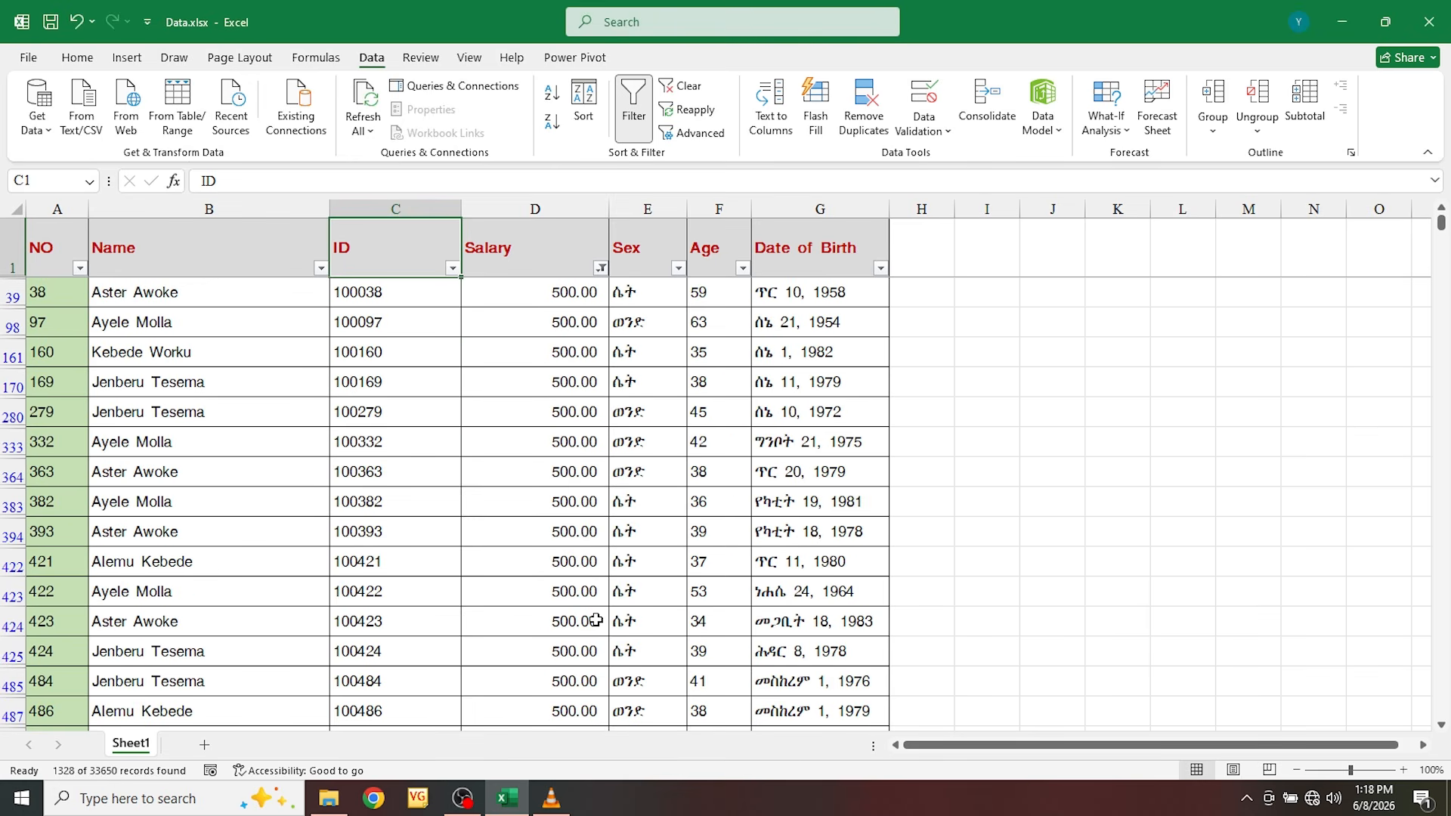
Step: Change the Salary number filter to show values greater than 10000
left_click(602, 269)
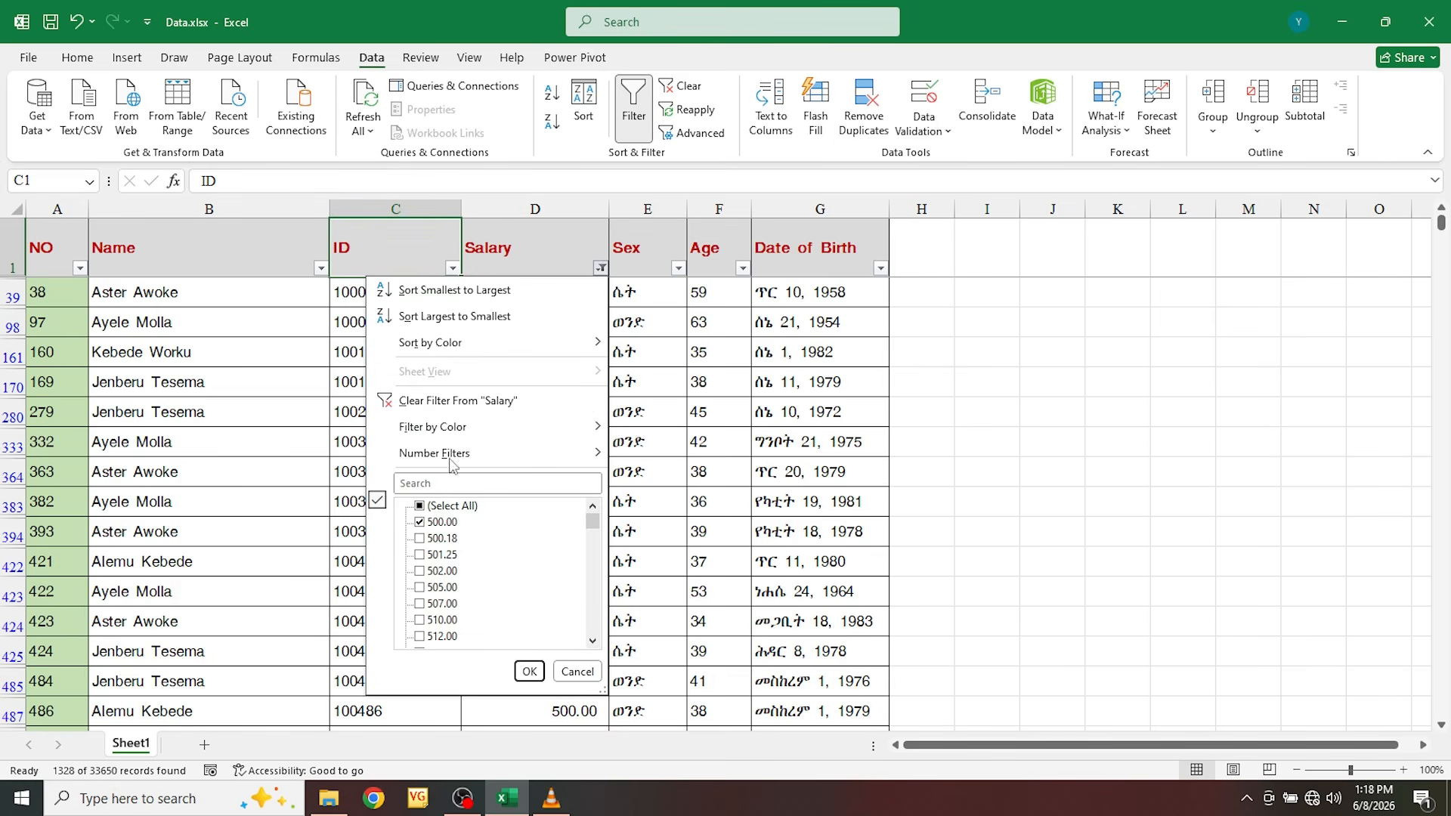
mouse_move(458, 458)
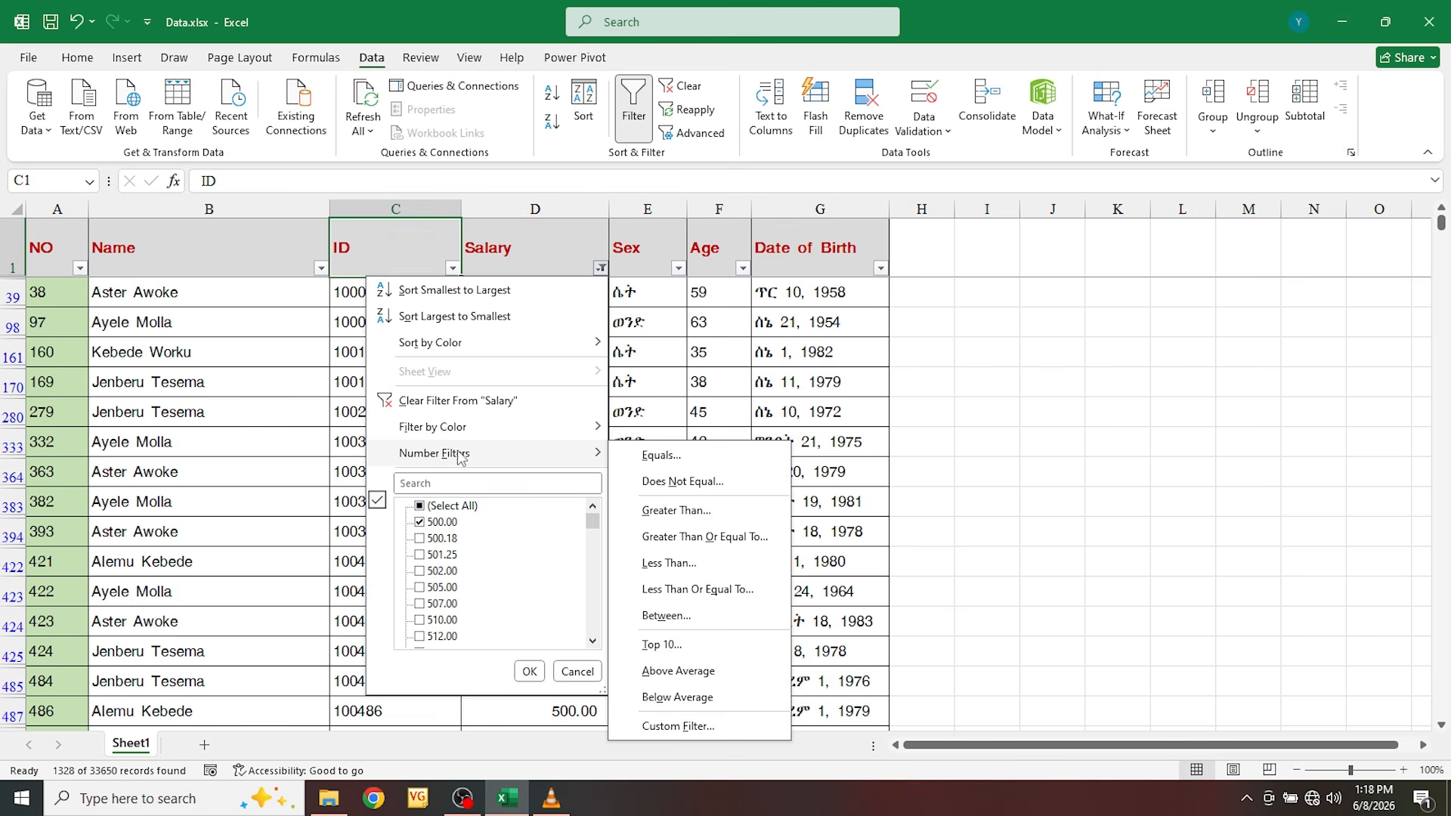
left_click(679, 511)
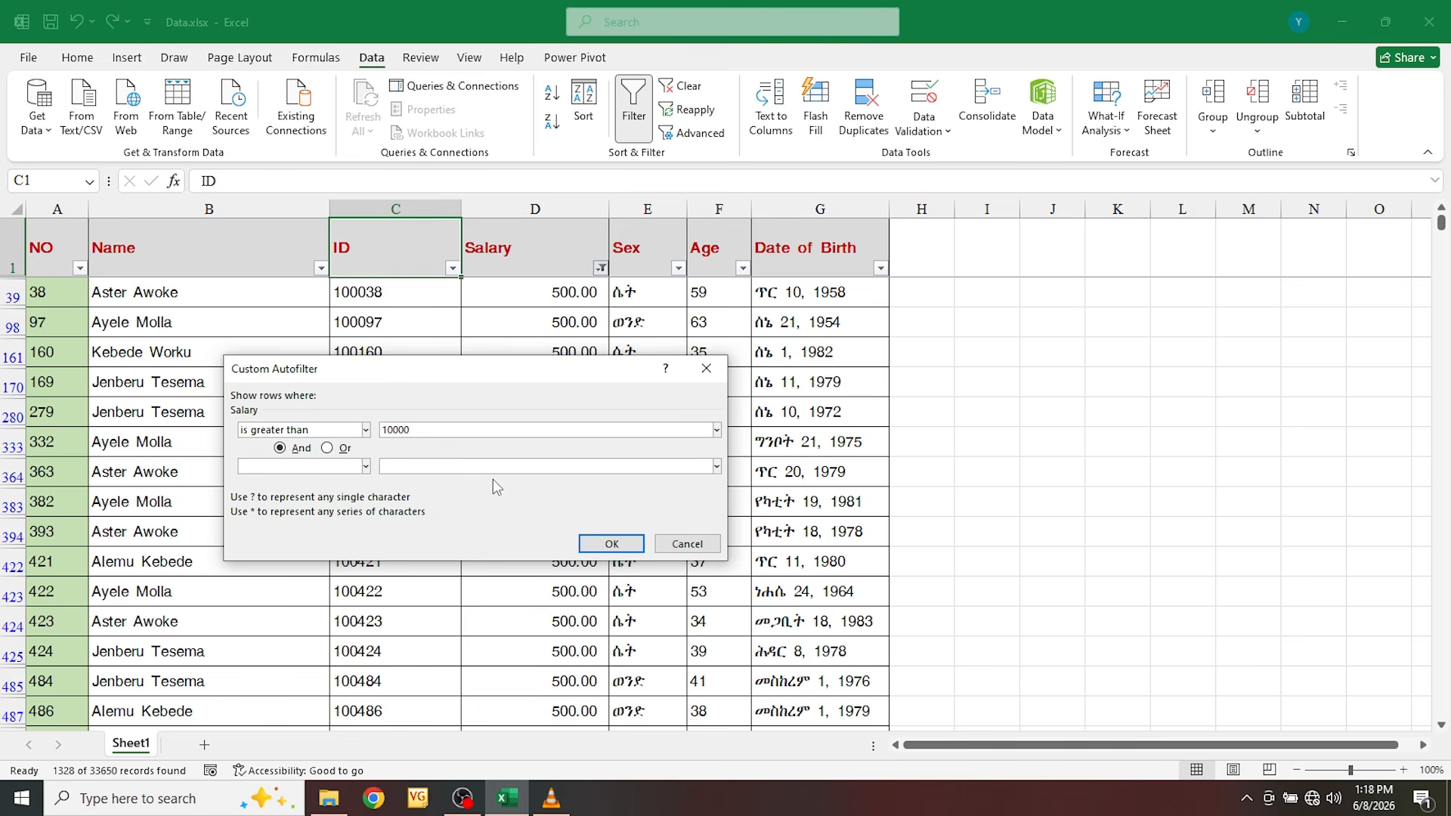
left_click(588, 541)
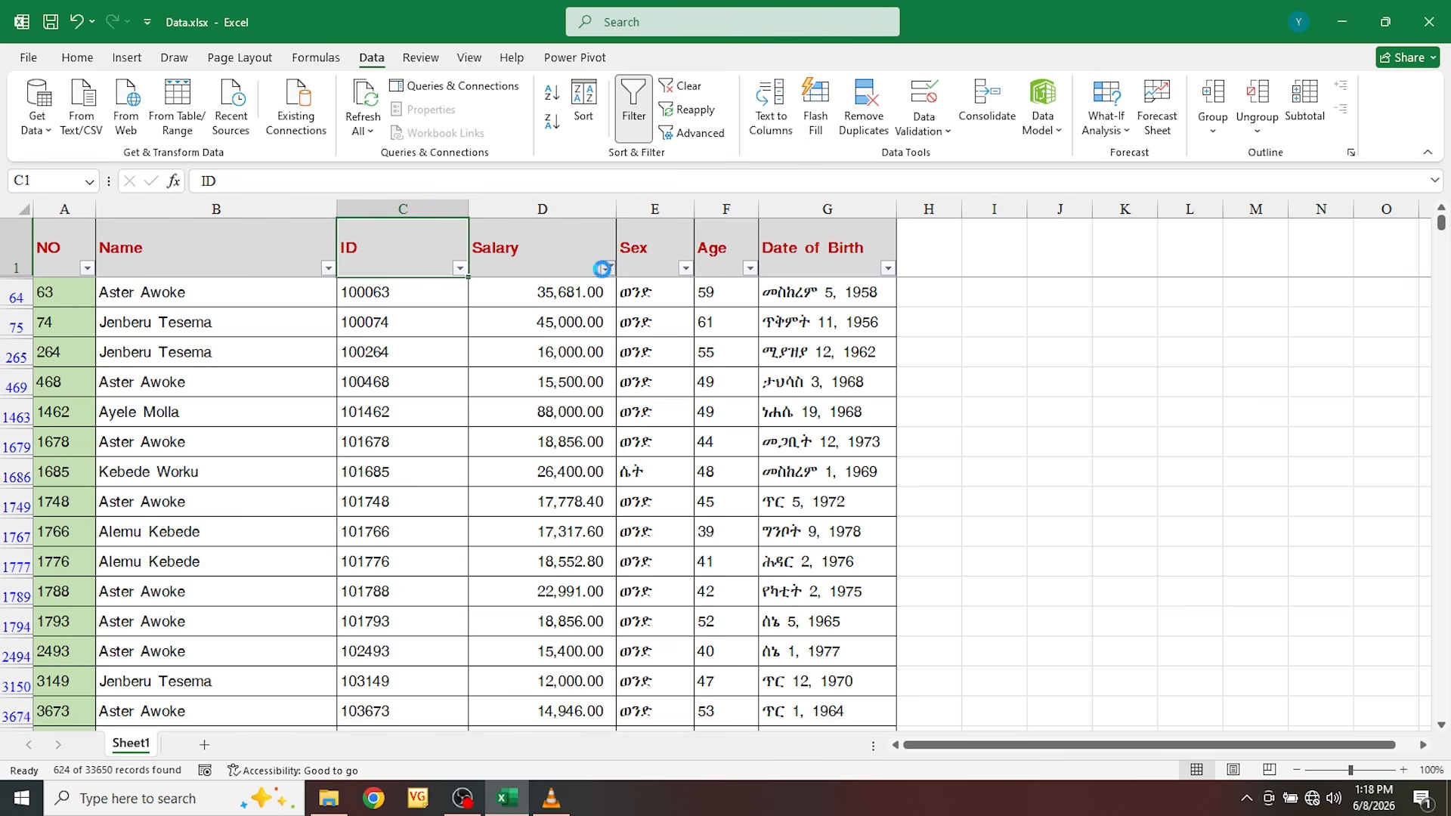
Step: Filter the Salary column for values less than 20000, and clear the Salary filter
left_click(608, 267)
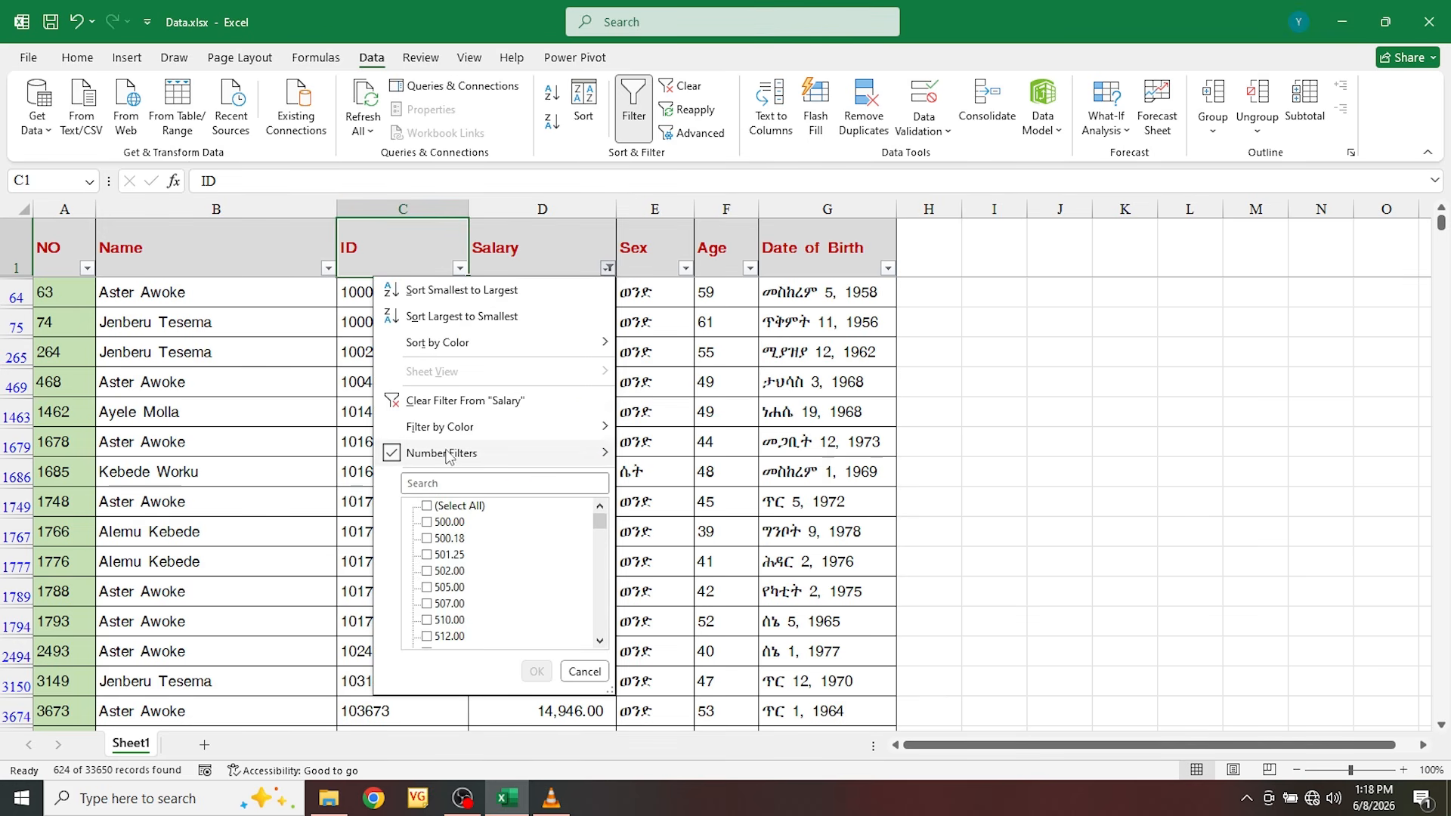
mouse_move(445, 456)
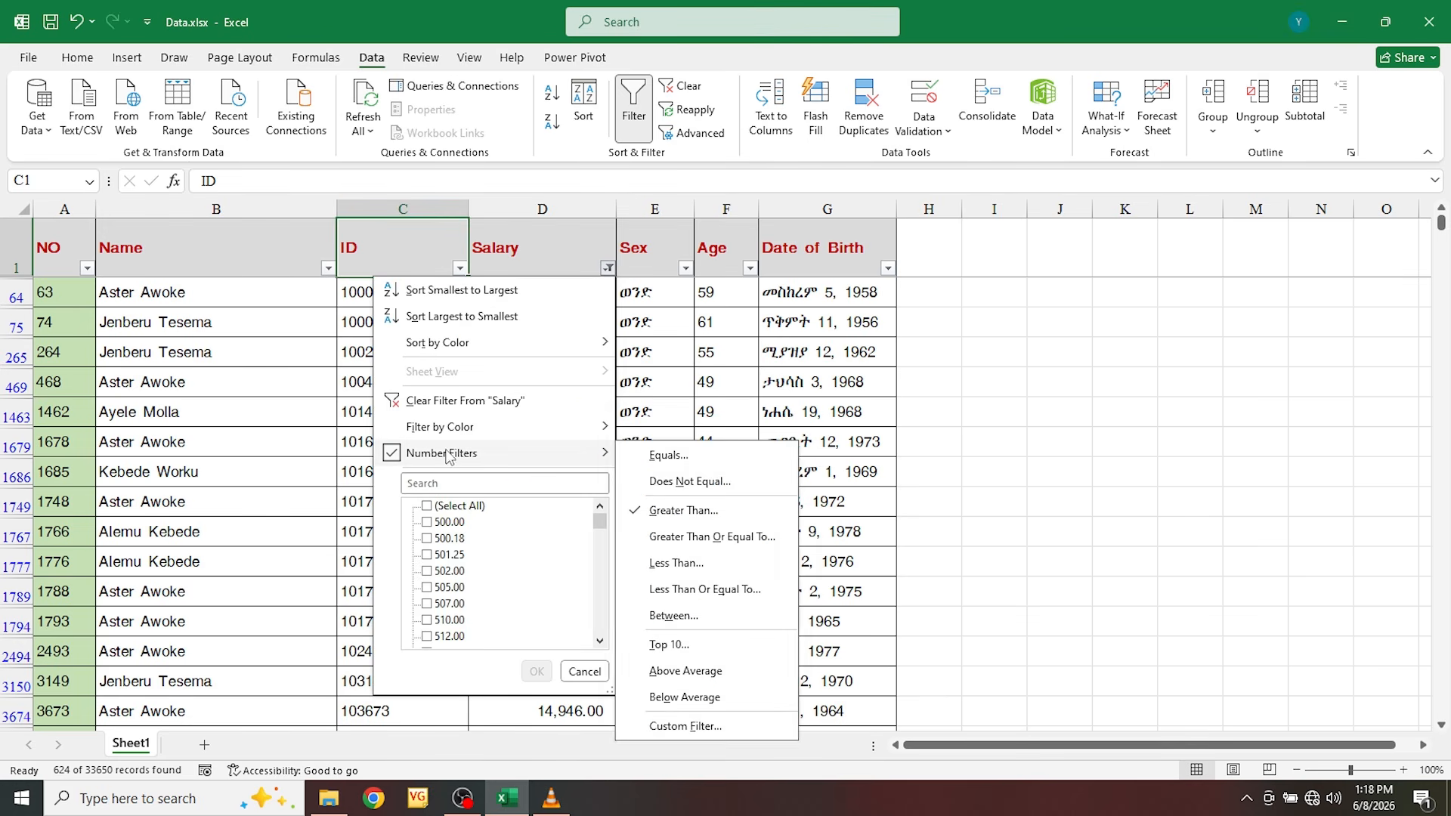
left_click(665, 565)
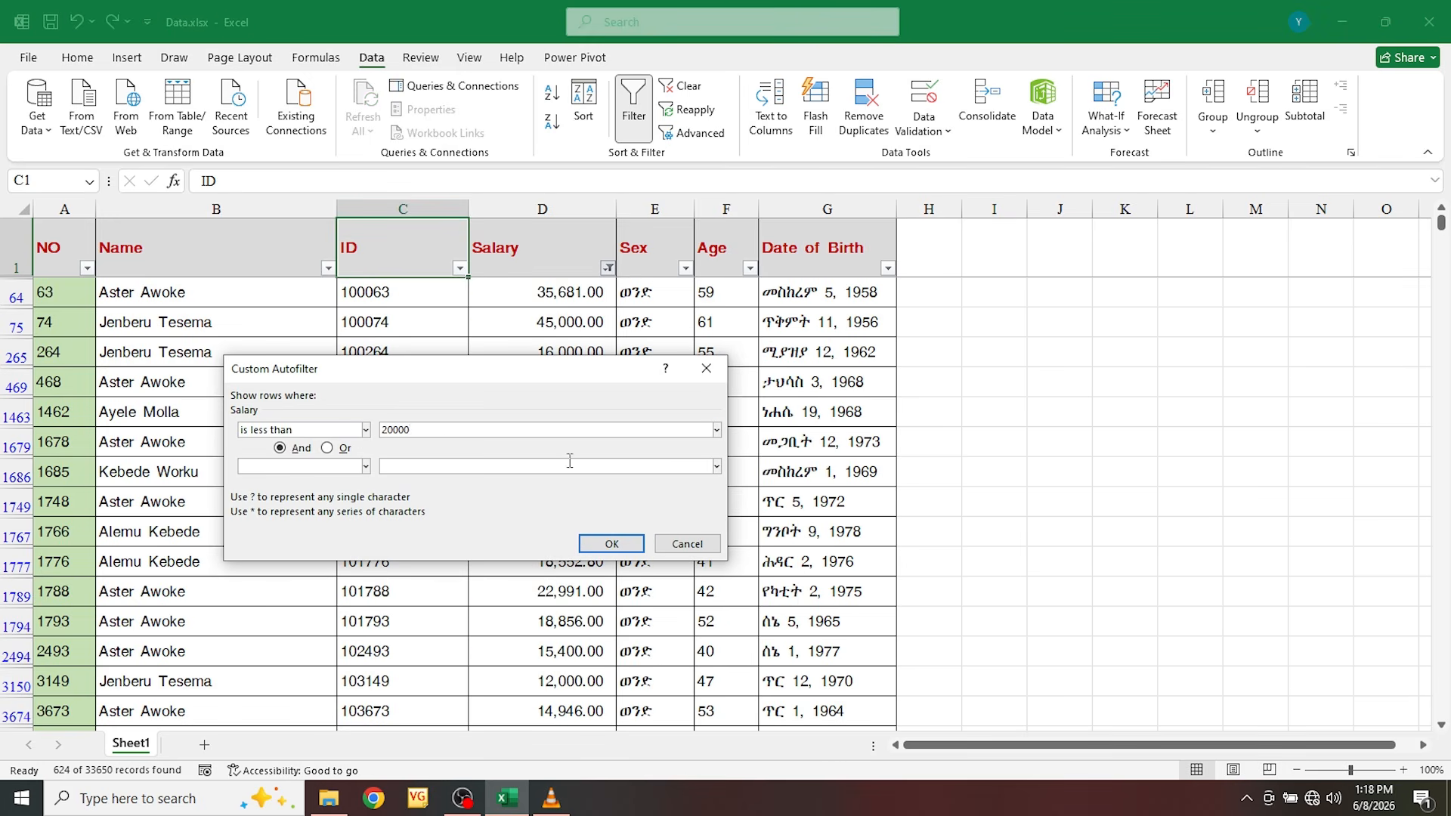
left_click(604, 541)
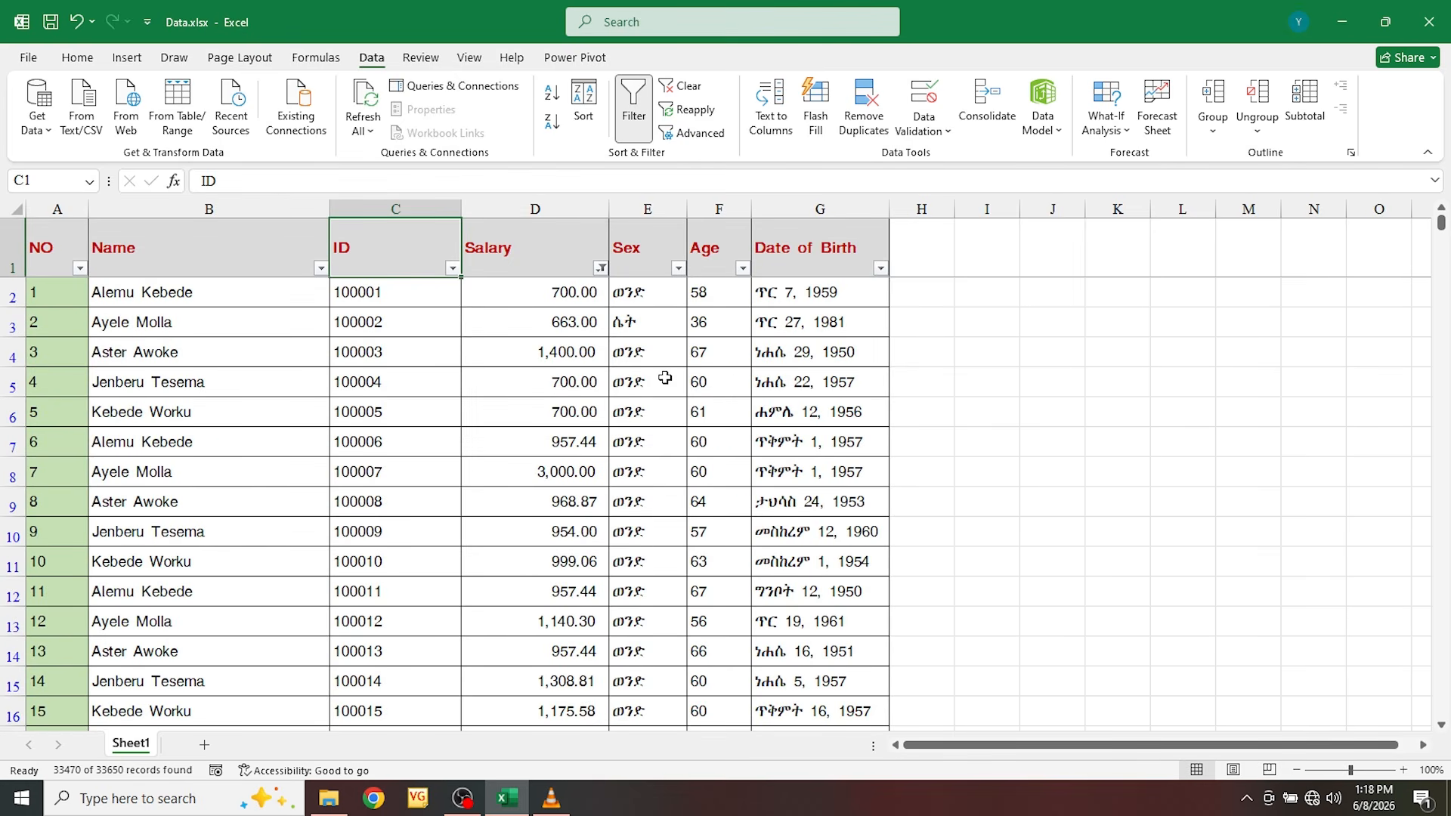
left_click(601, 269)
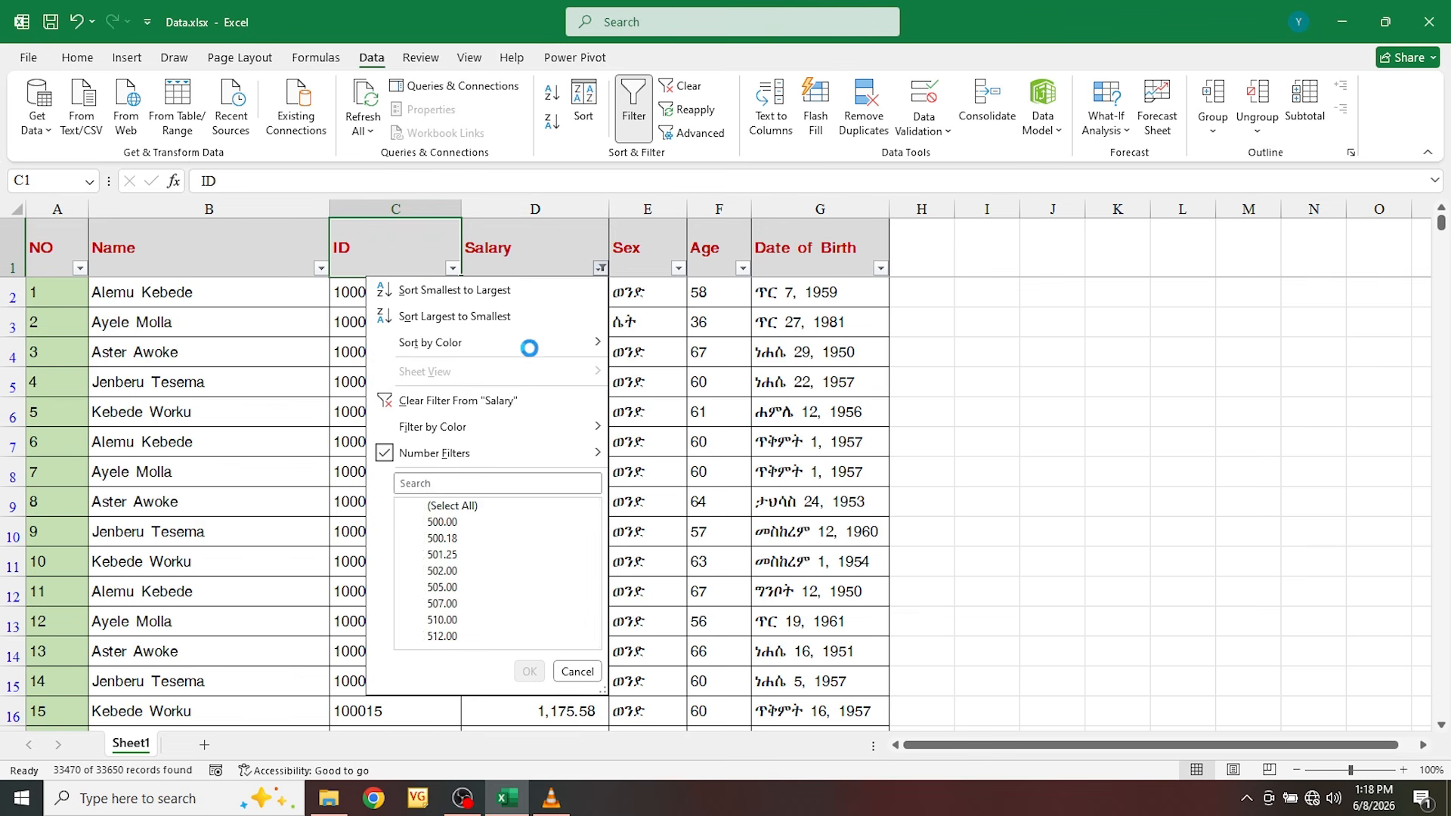
left_click(466, 401)
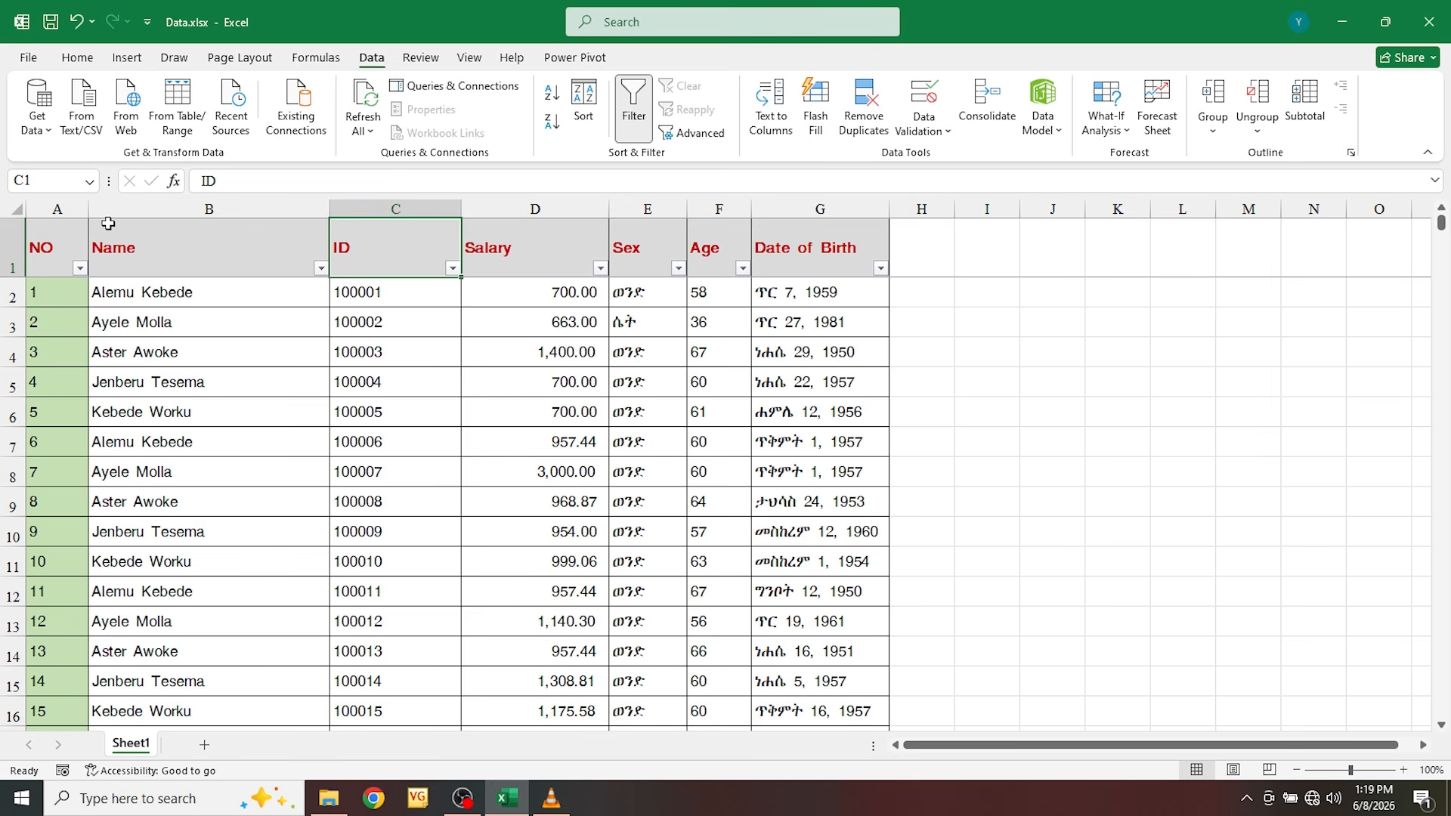
Step: Fill the Name cells B3 and B4 with green
left_click(70, 59)
left_click(178, 323)
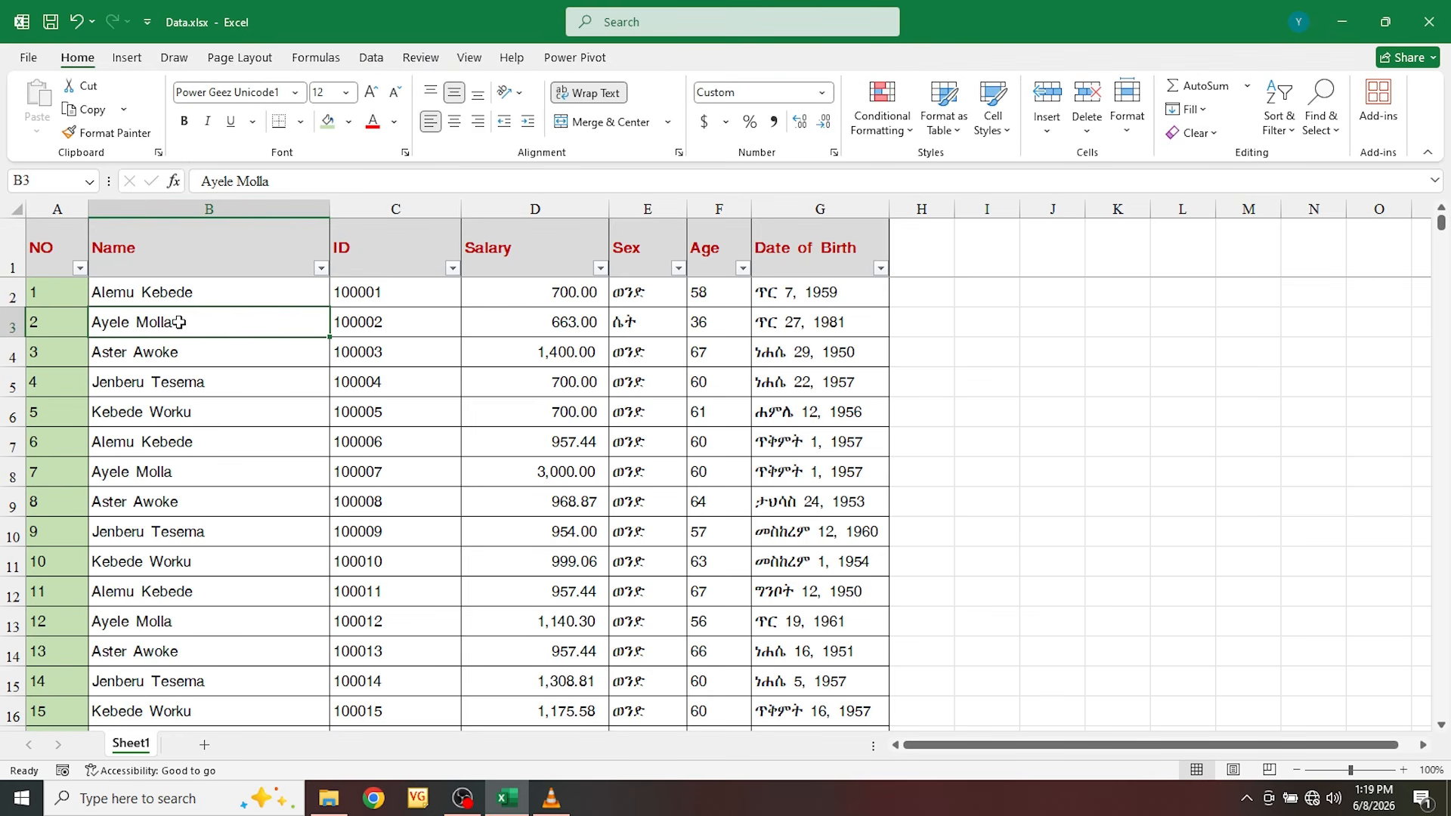
left_click(239, 325)
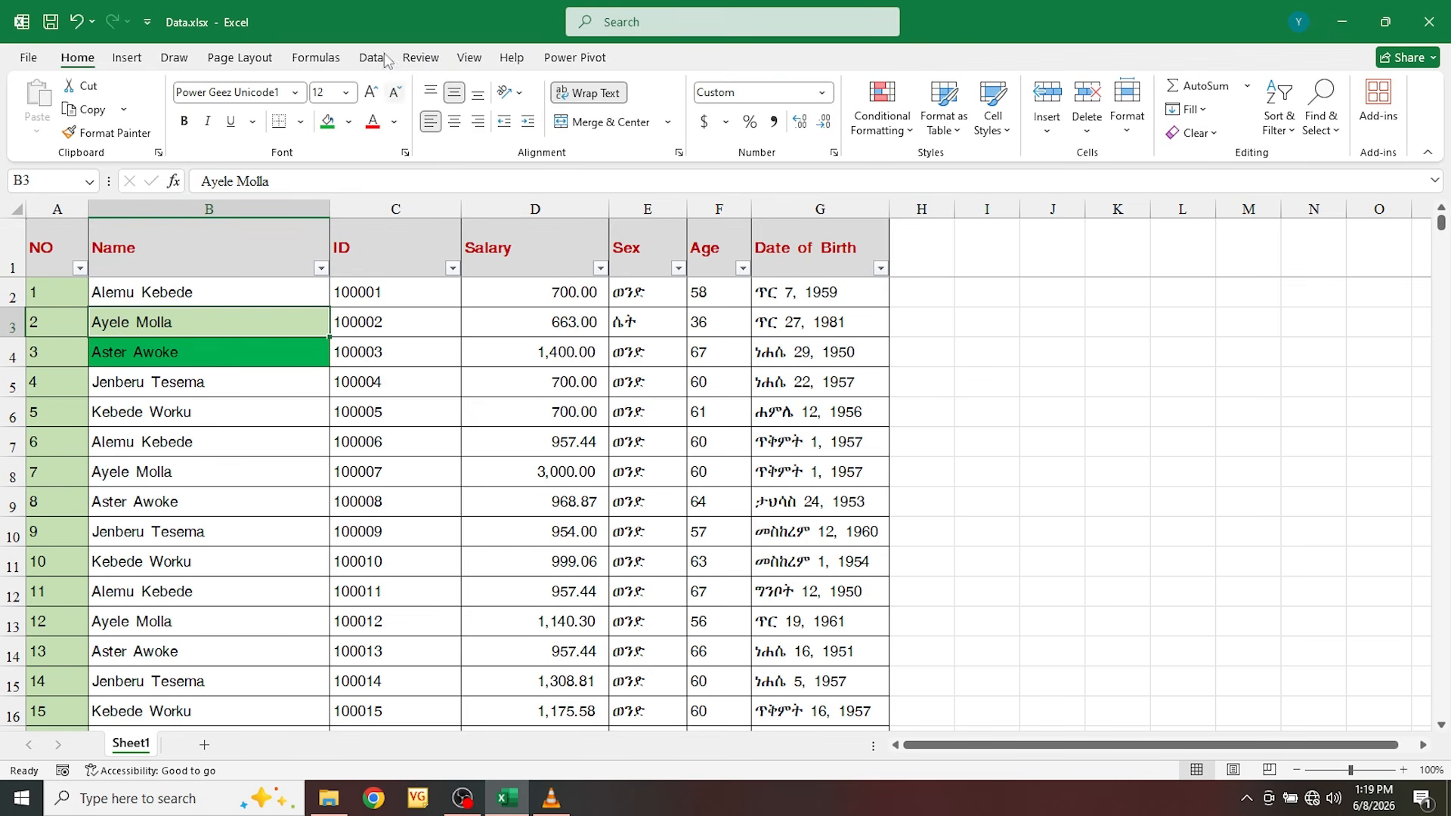
left_click(327, 123)
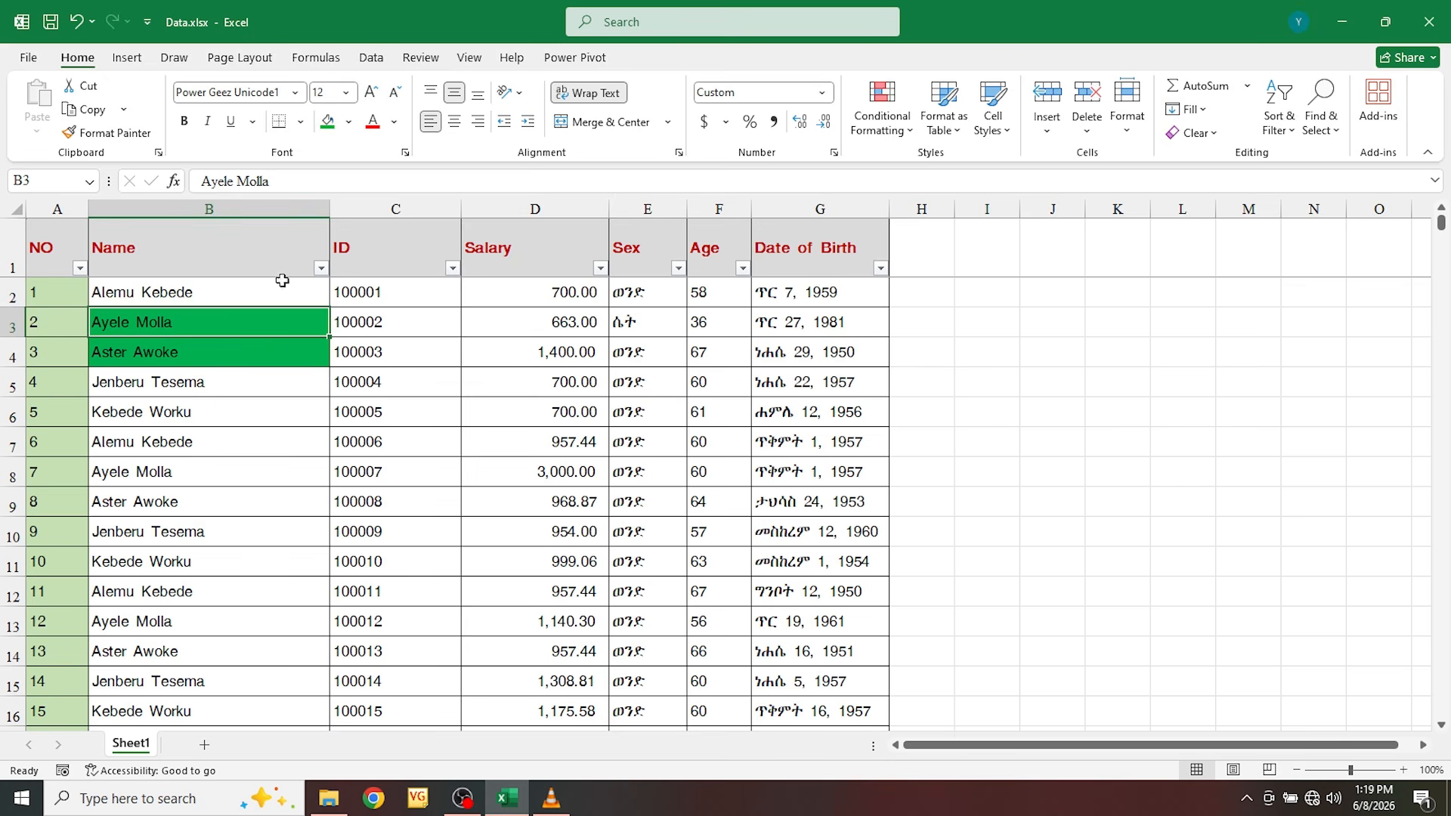
Step: Filter the Name column by the green cell color
left_click(321, 268)
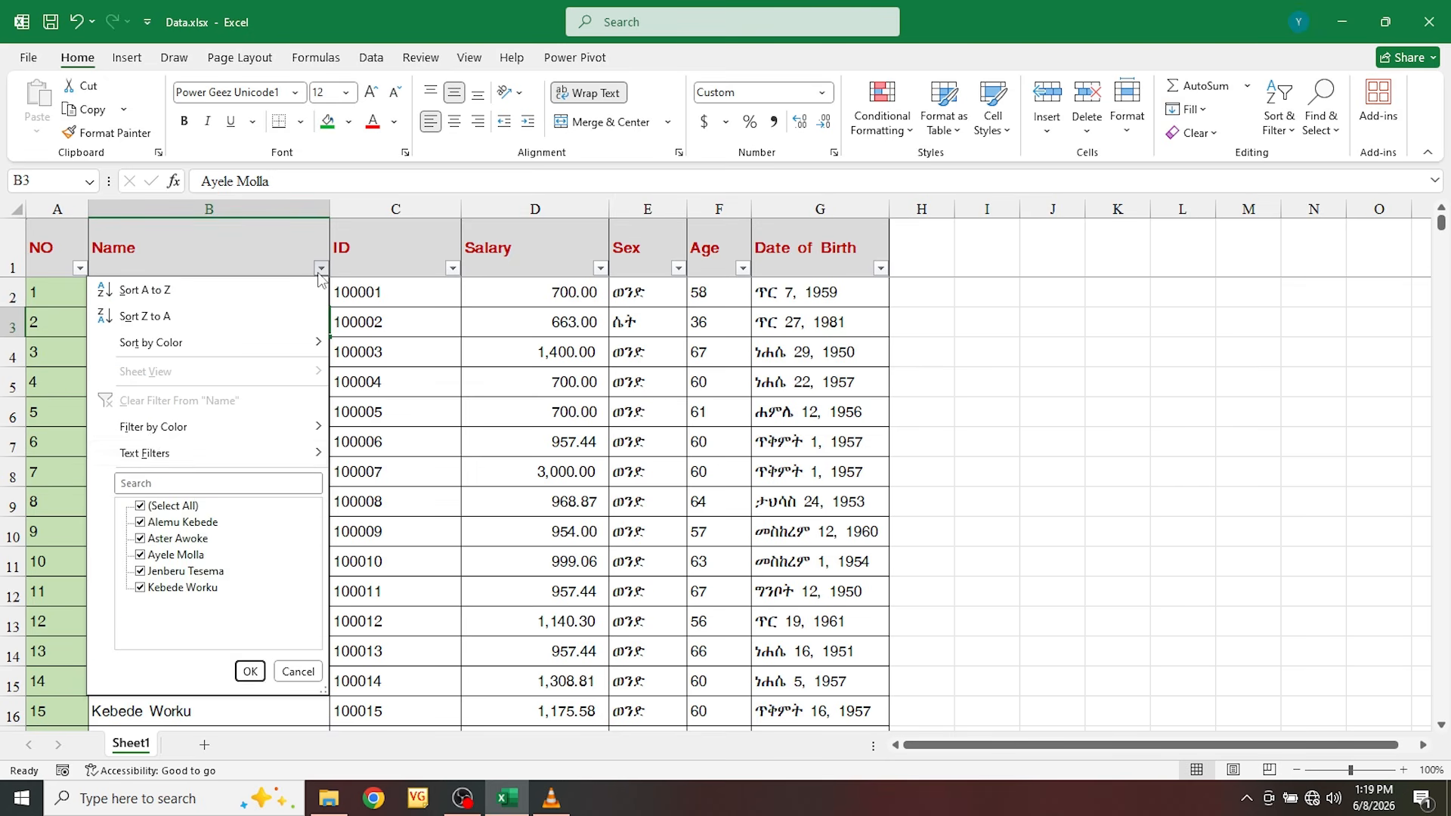
mouse_move(163, 431)
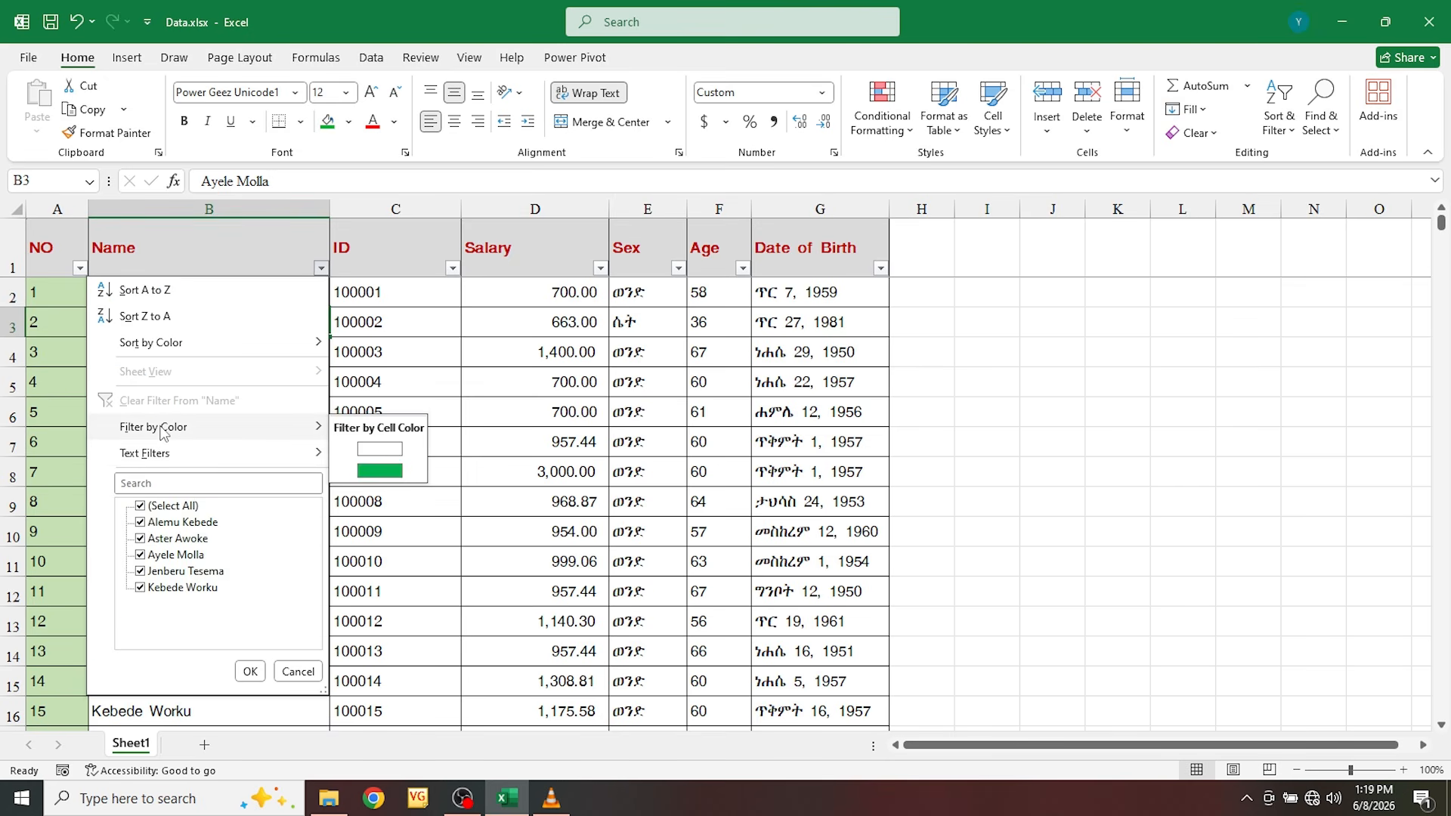
left_click(380, 470)
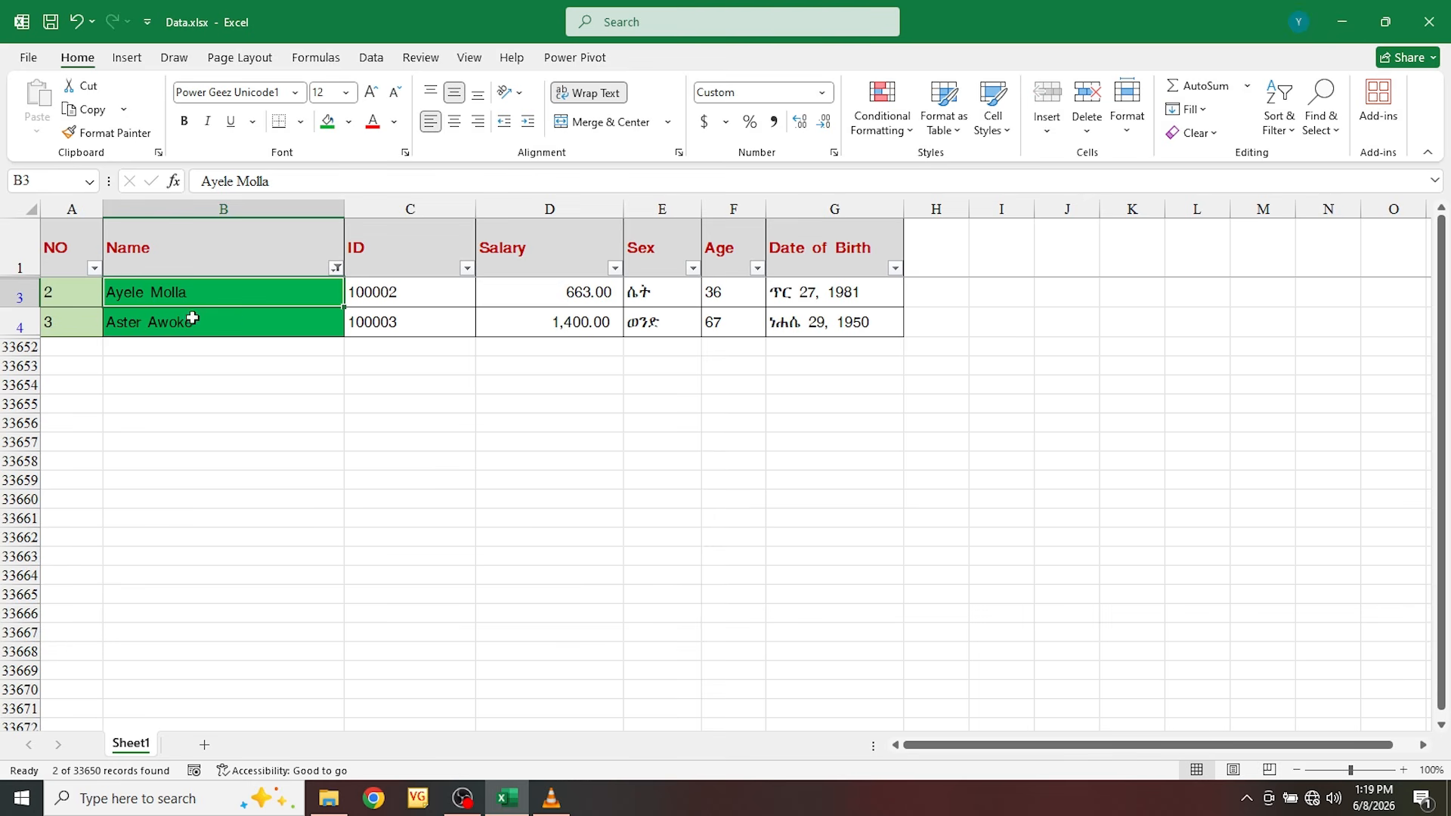
Step: Clear the cell color filter from the Name column
left_click(349, 124)
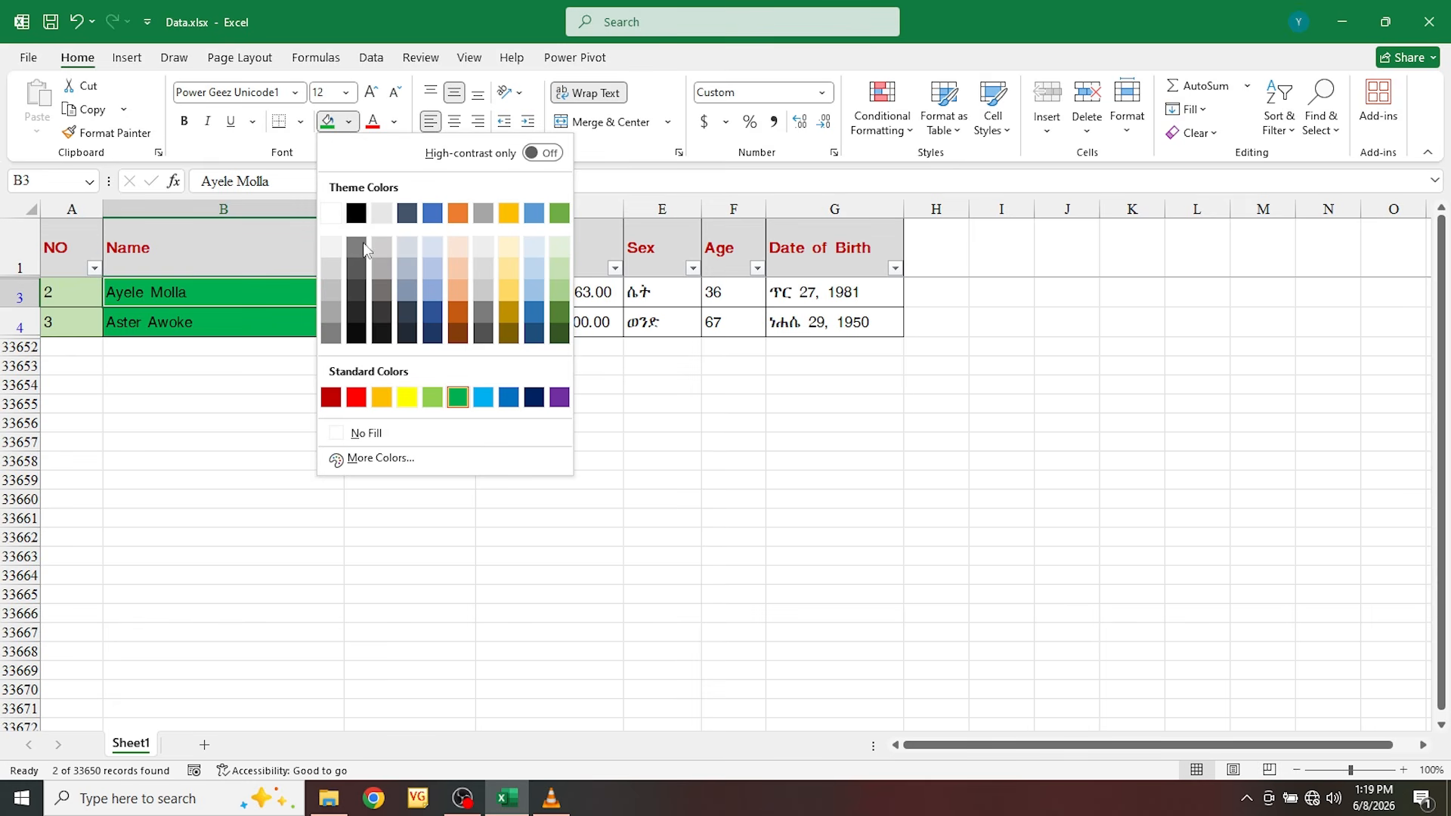
left_click(249, 255)
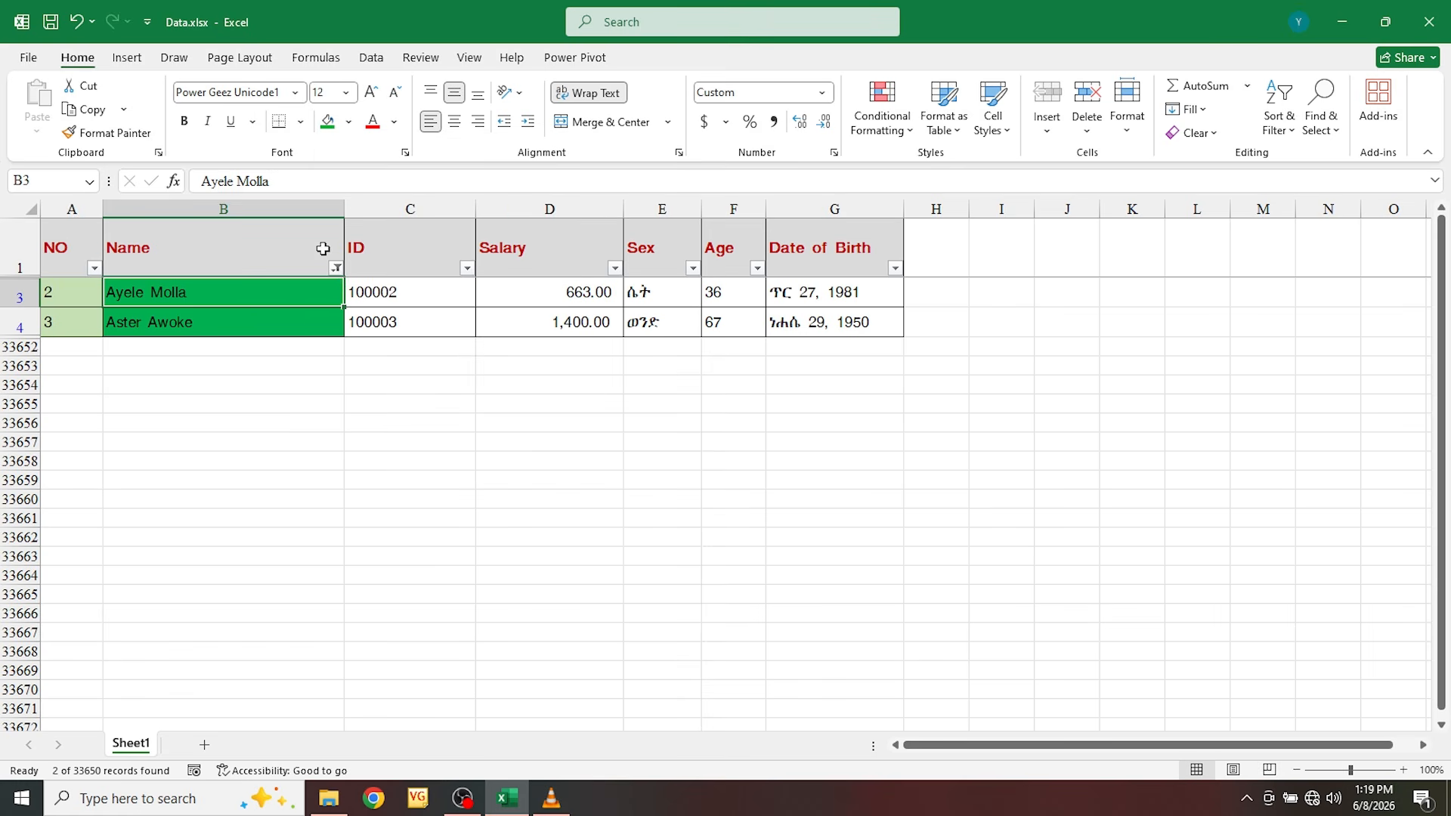
left_click(335, 269)
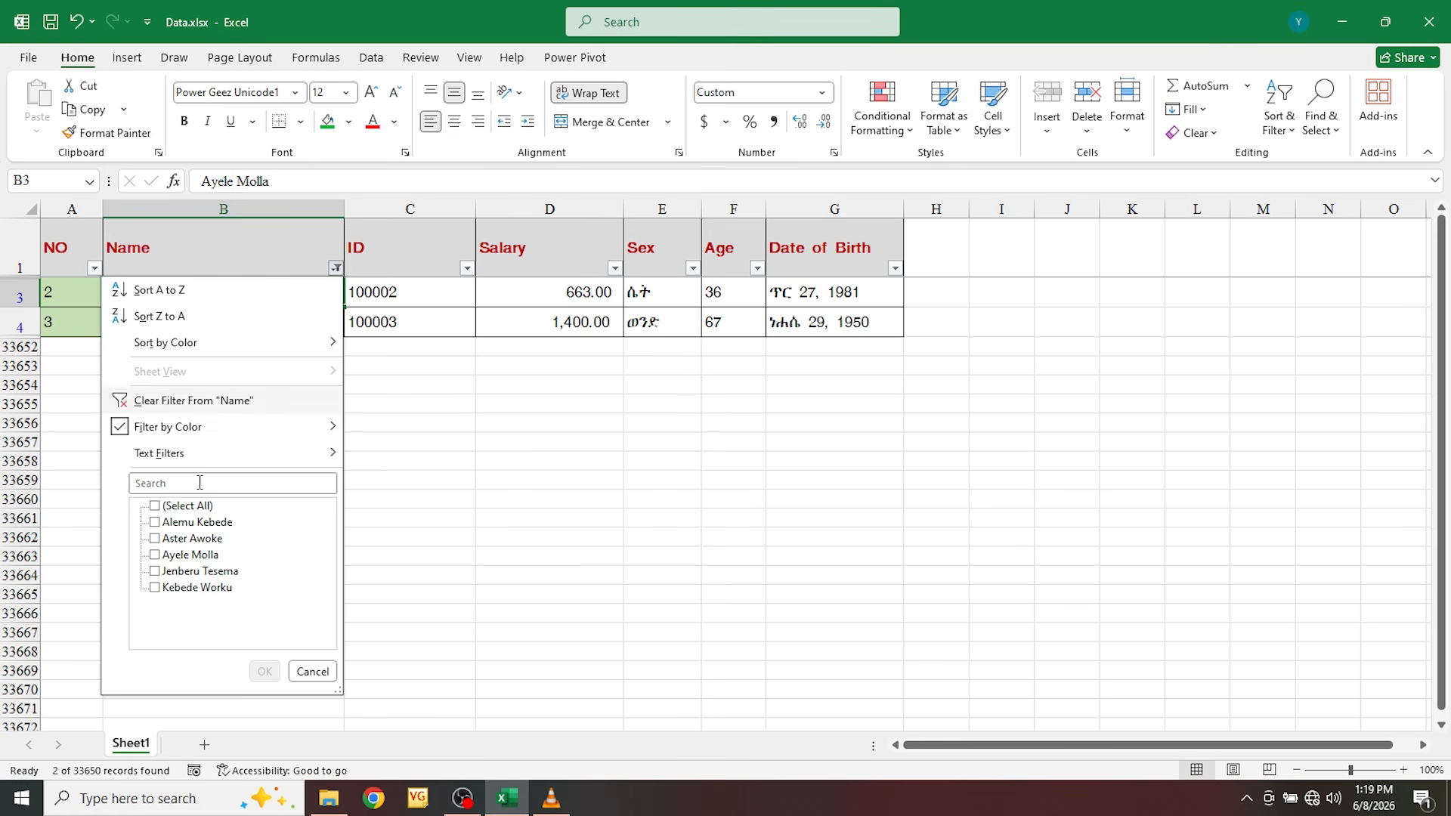
left_click(204, 405)
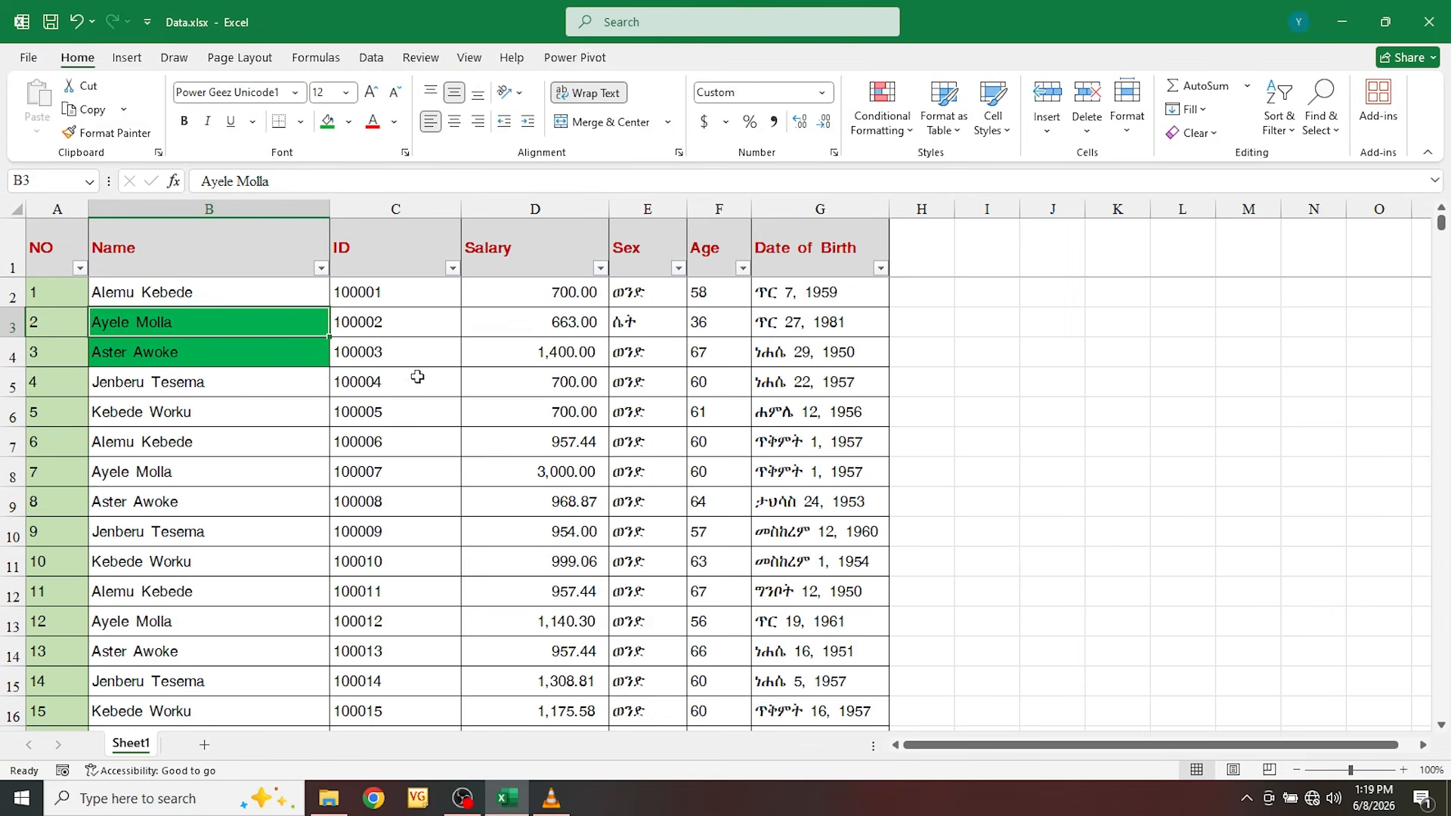
left_click(380, 430)
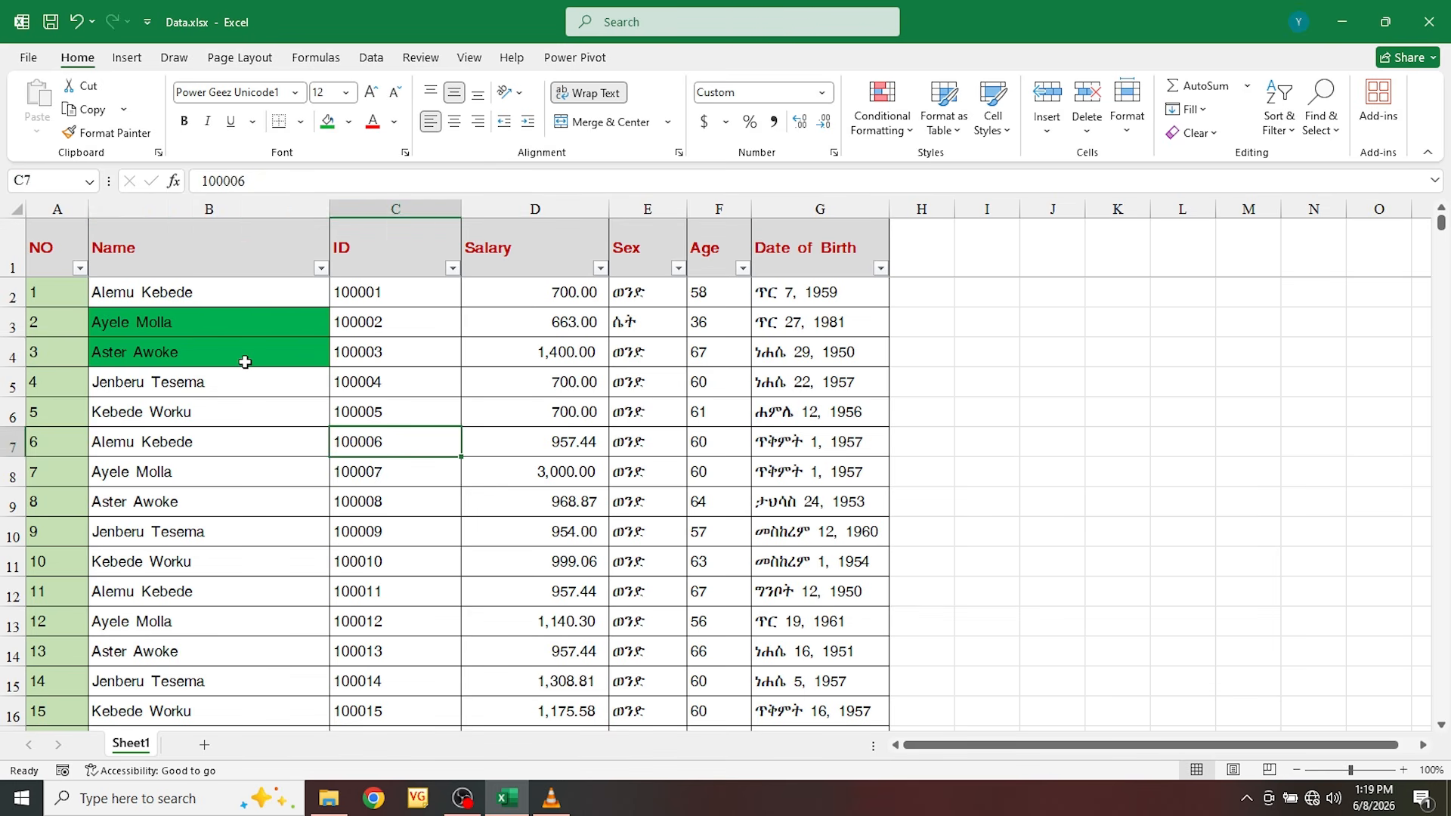
left_click(245, 362)
left_click(240, 292)
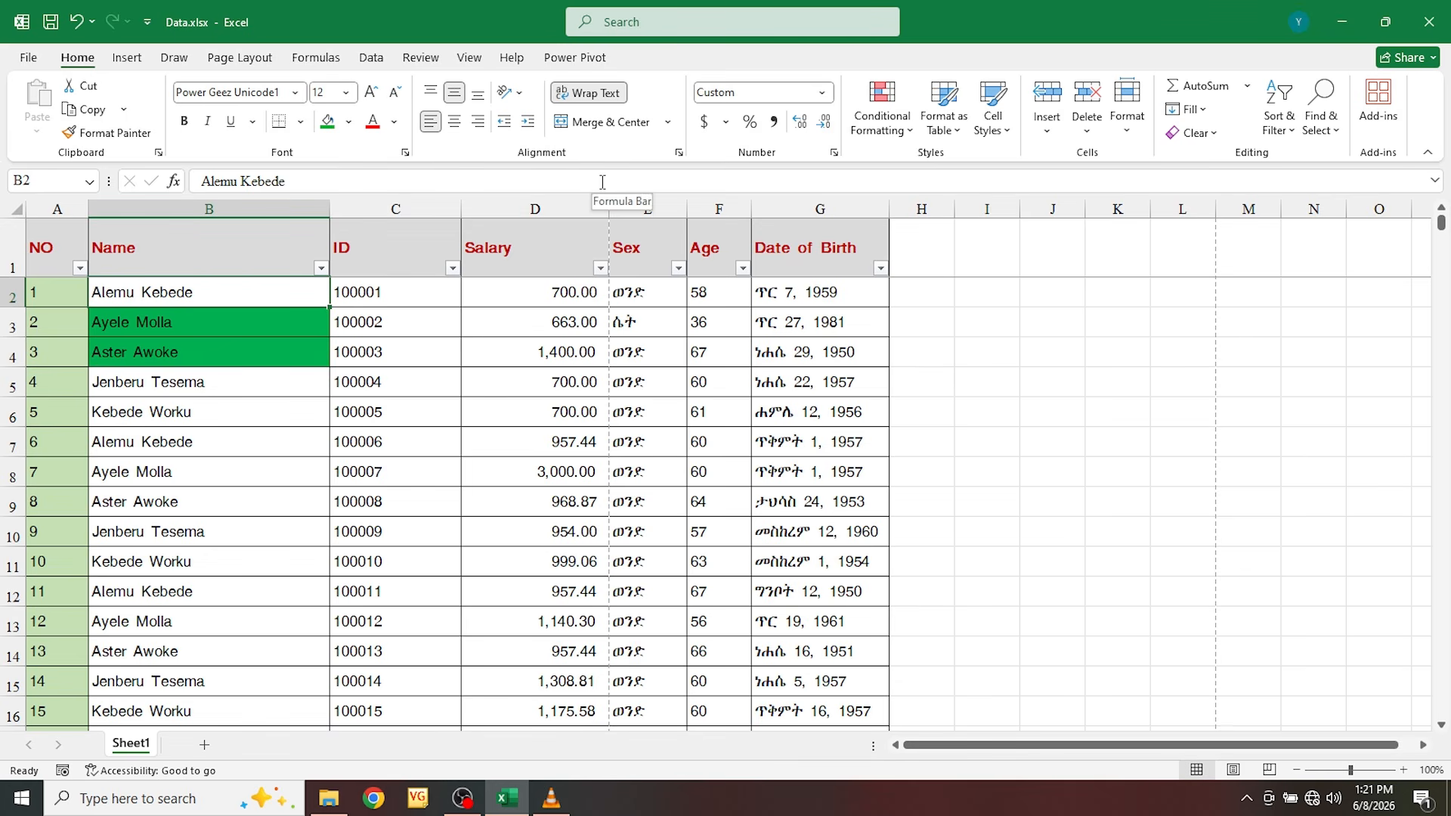
Step: Try narrowing the Salary and ID columns to fit more on the page, and undo both width changes
left_click_drag(609, 213, 559, 215)
left_click_drag(461, 213, 424, 212)
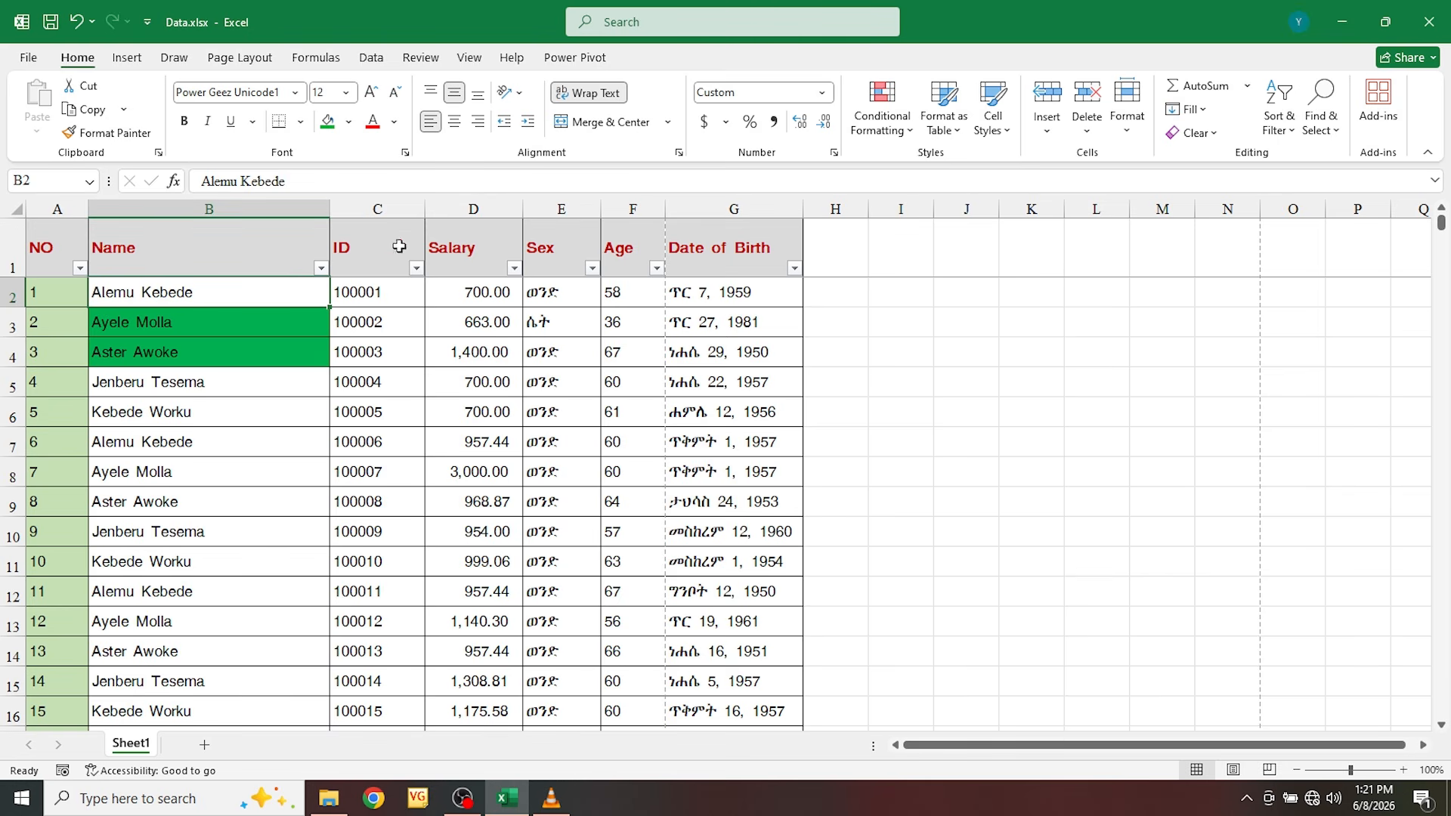
key("ctrl+z")
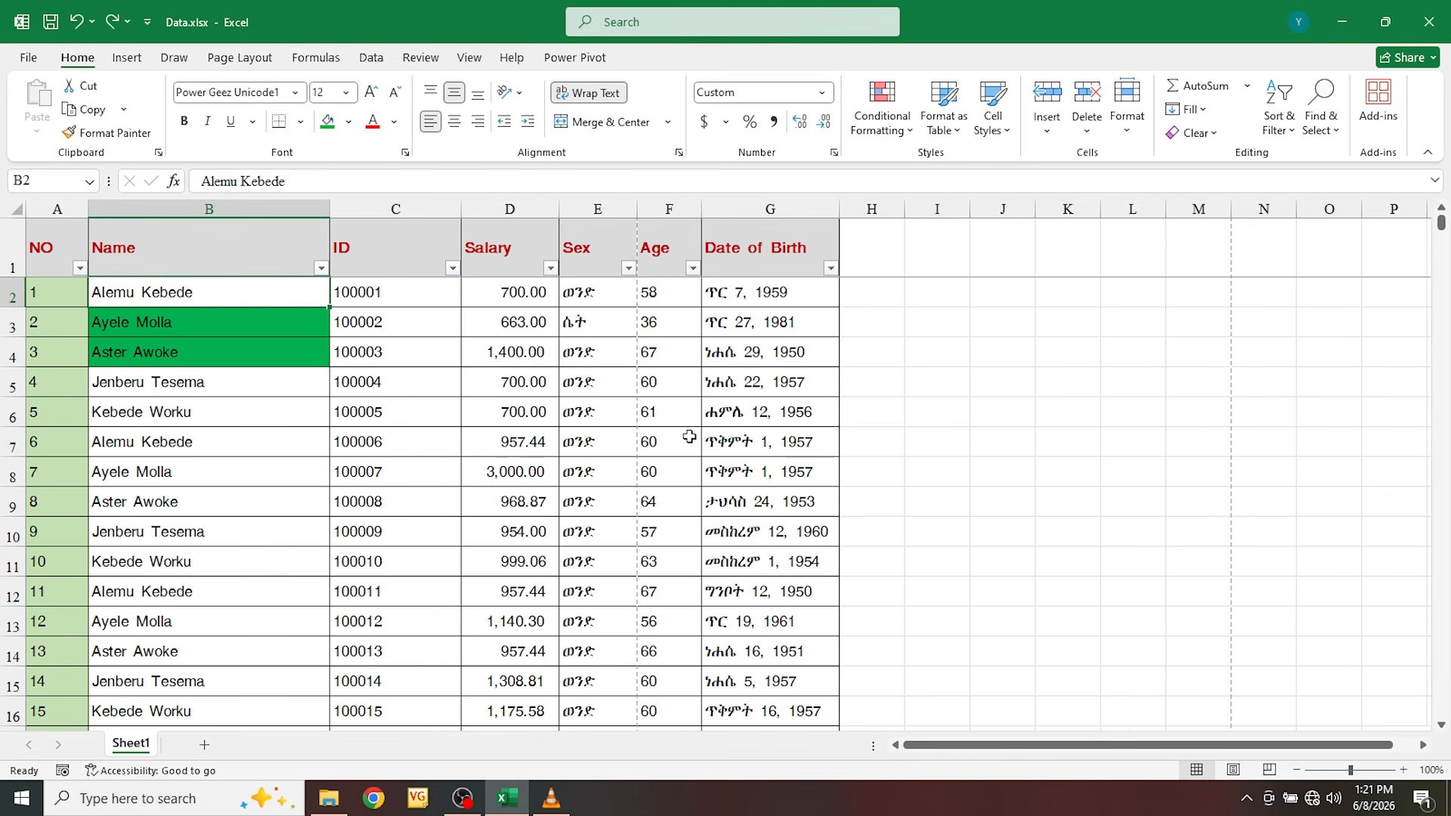
key("ctrl+z")
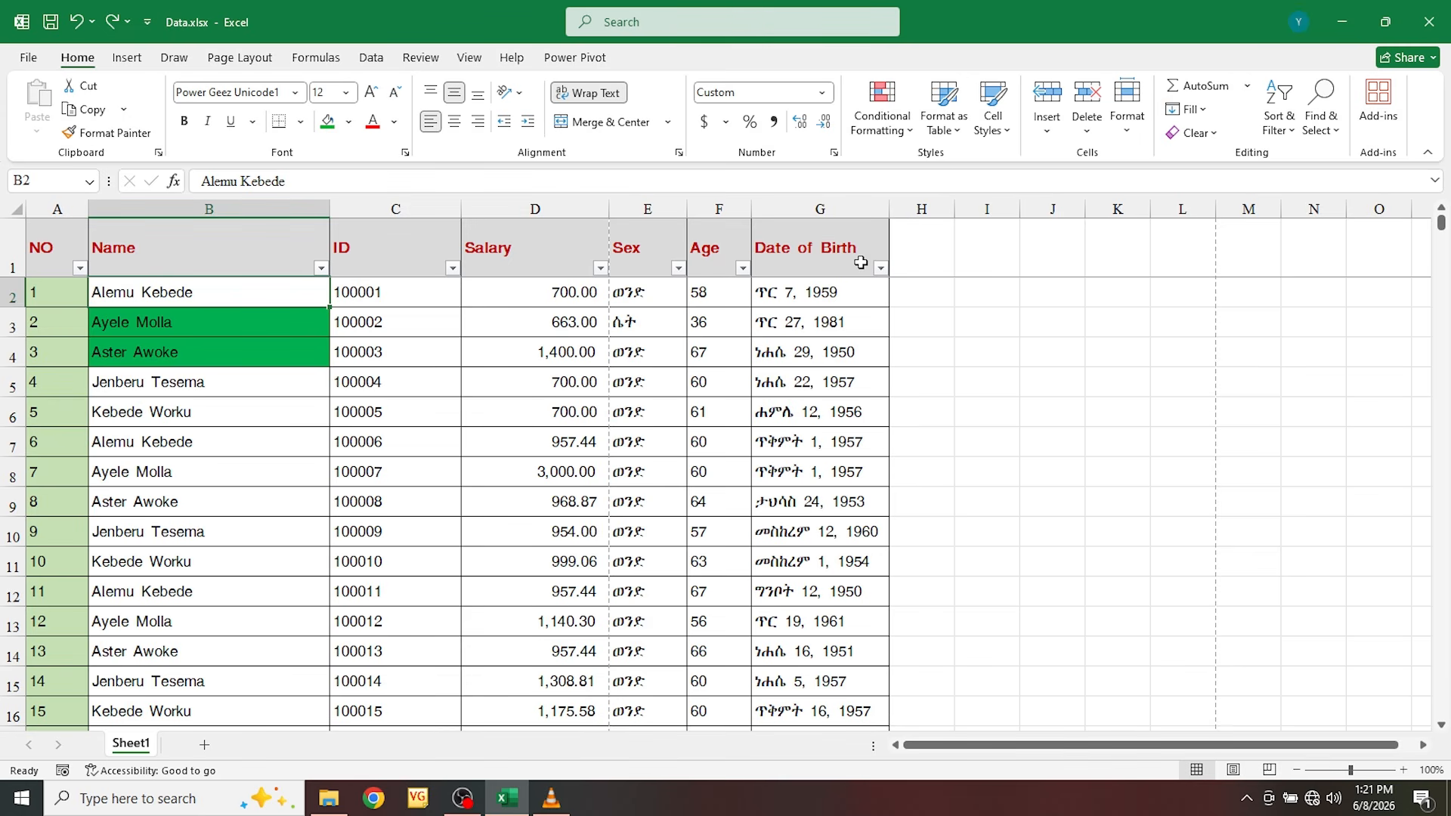
Step: Show the print preview of the sheet and set the scaling to Fit All Columns on One Page
left_click(29, 58)
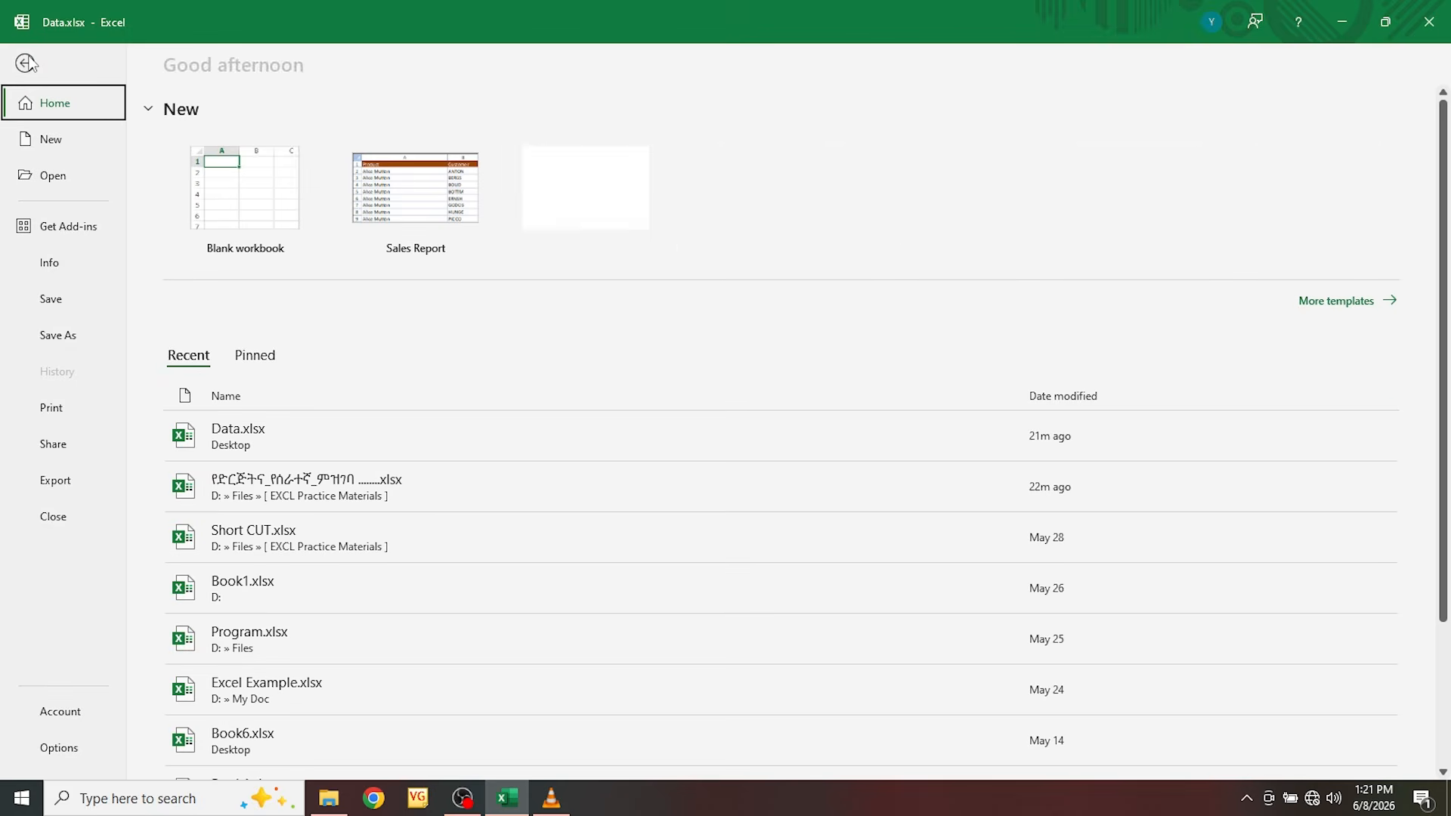
left_click(50, 412)
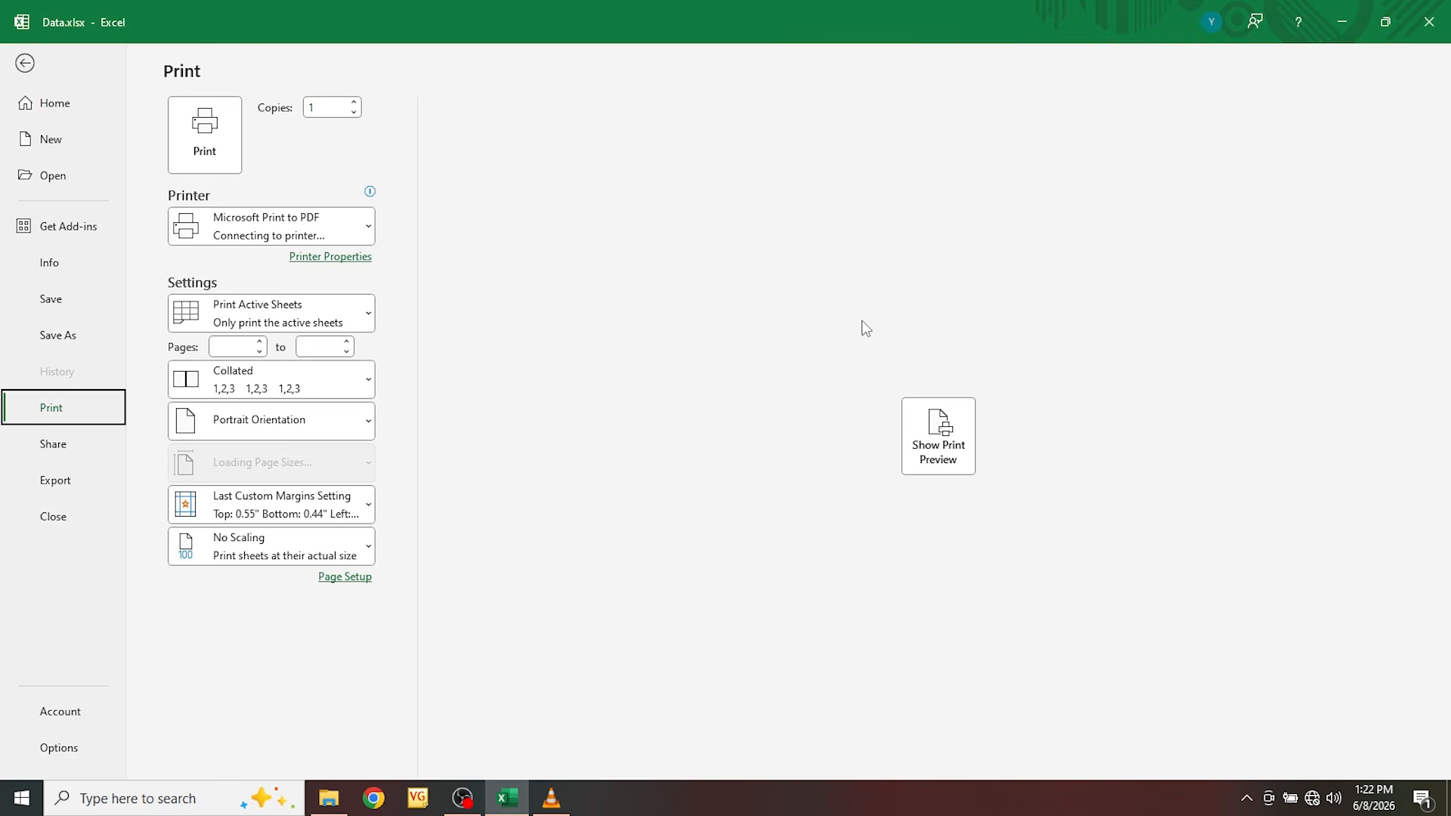
left_click(917, 416)
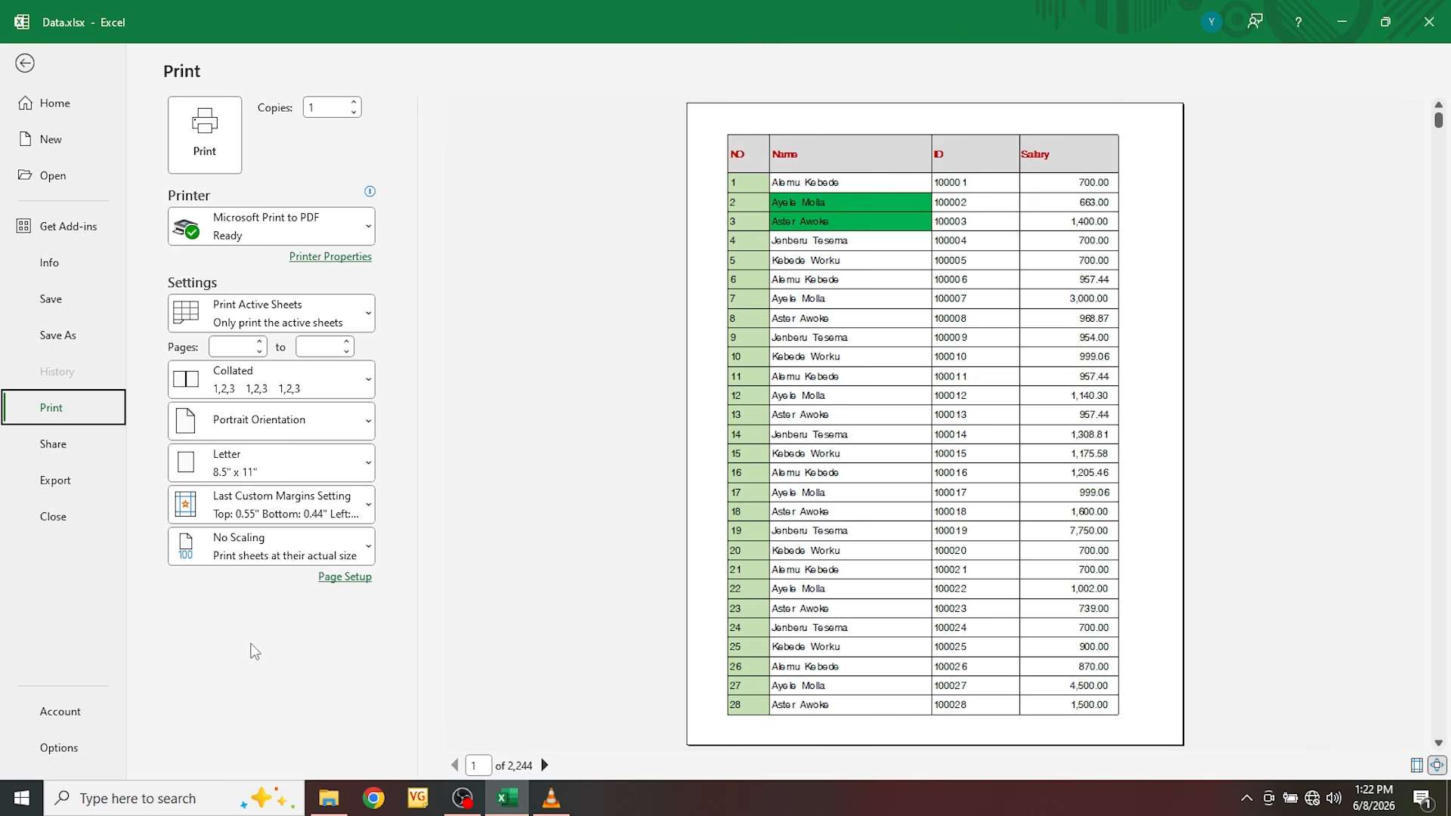
left_click(253, 549)
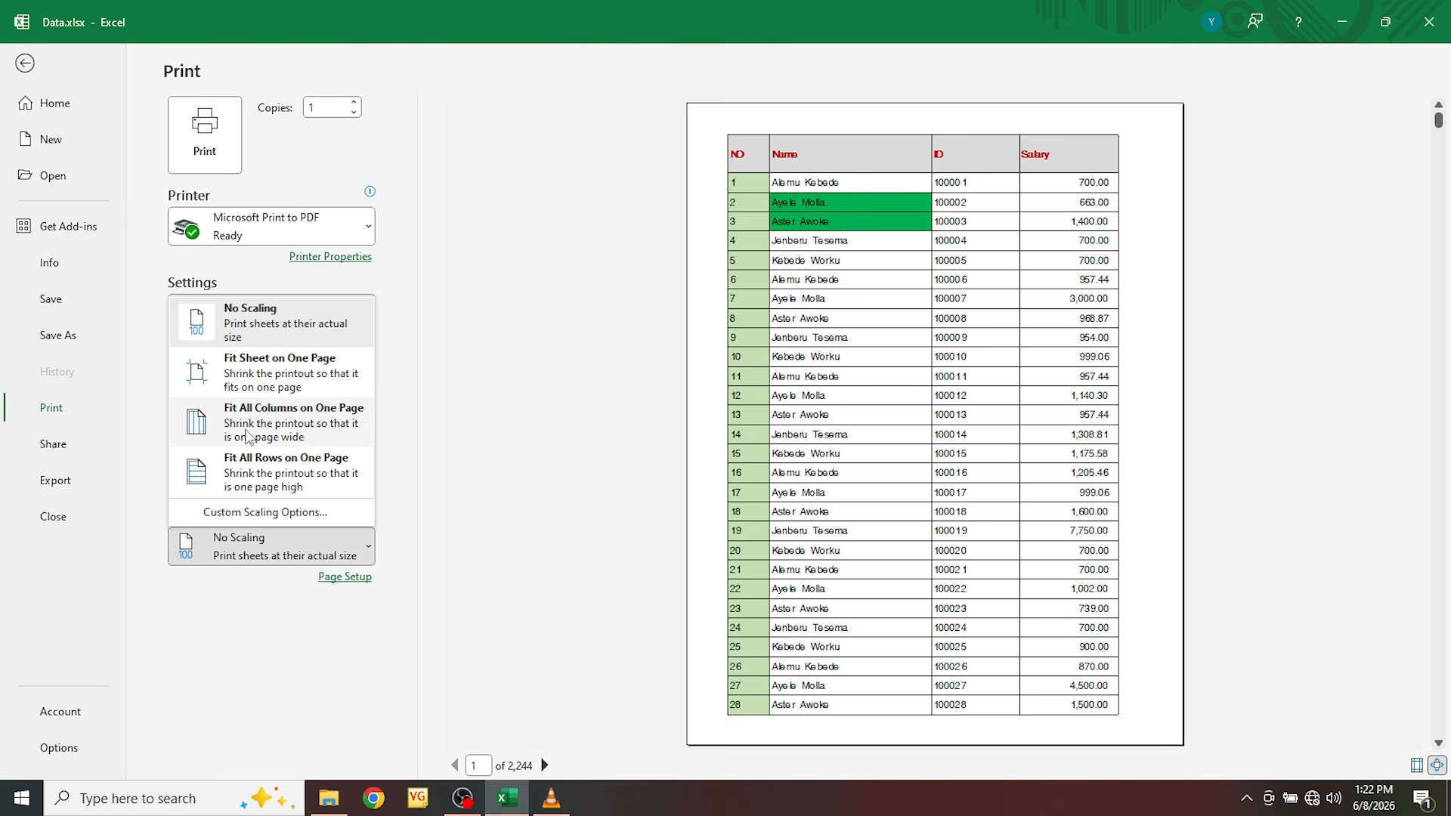
left_click(266, 419)
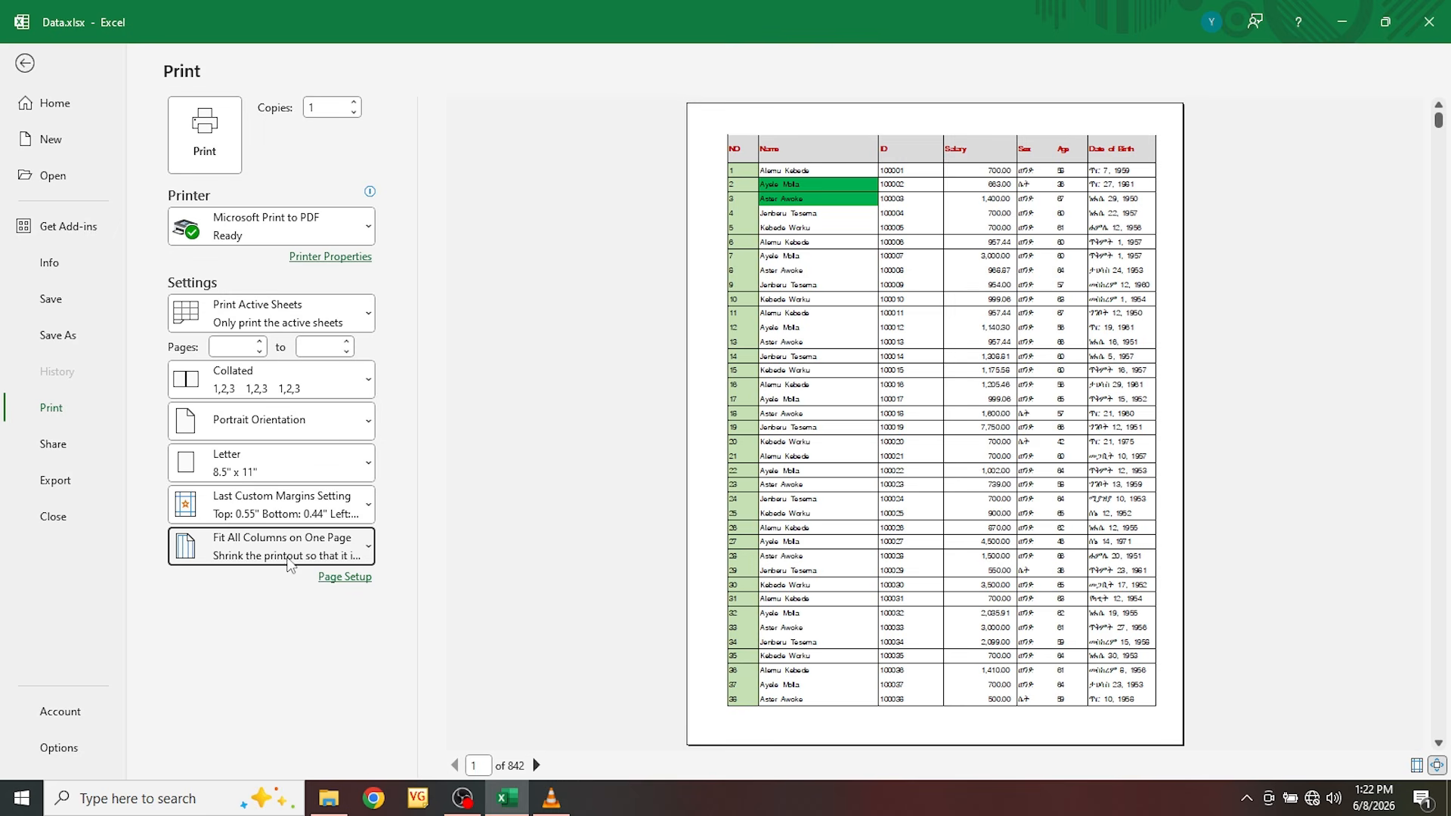
Step: Show the margin handles in the print preview, slightly widen the Date of Birth column, and hide the handles
left_click(1416, 766)
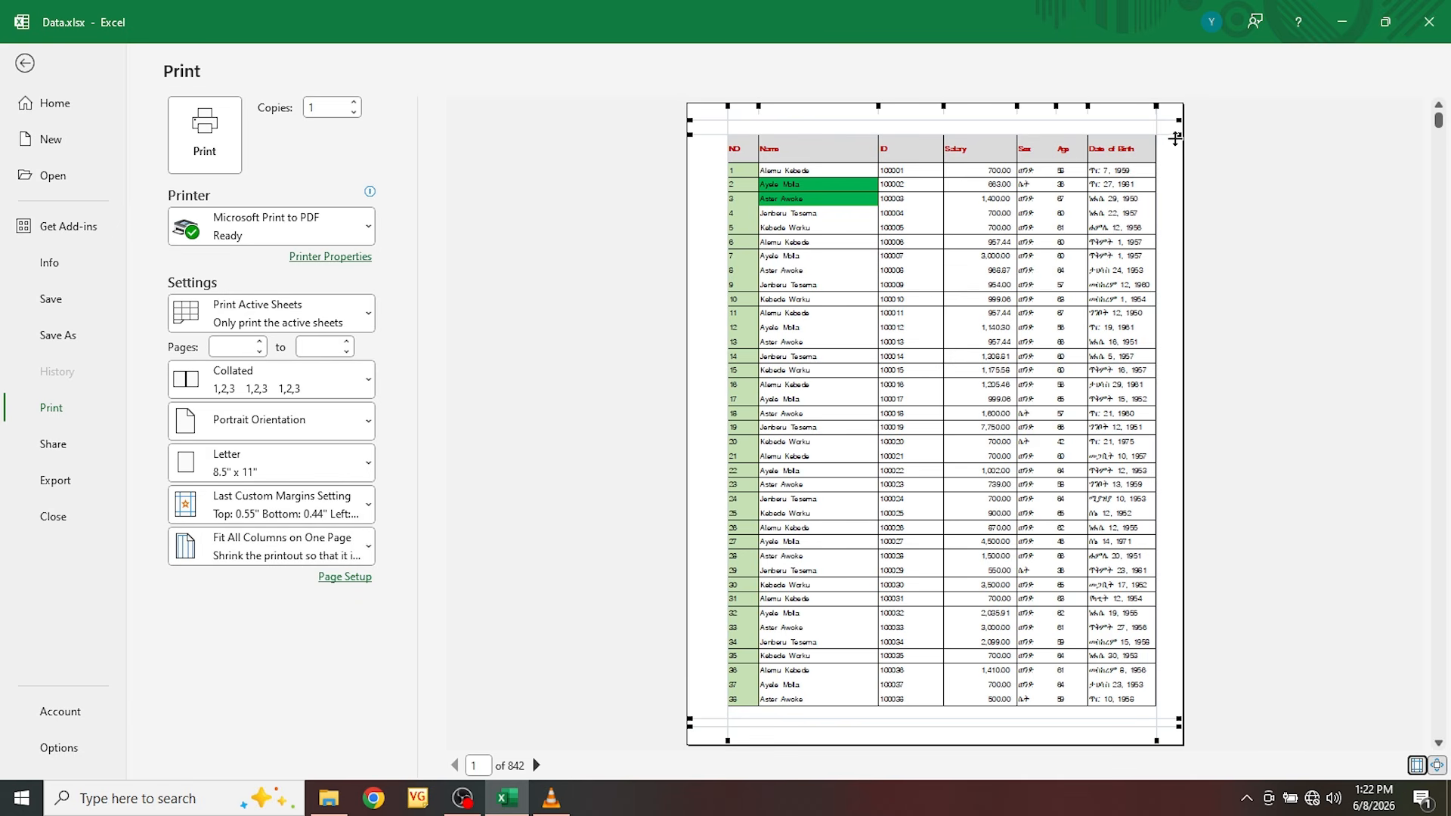
left_click_drag(1156, 106, 1170, 113)
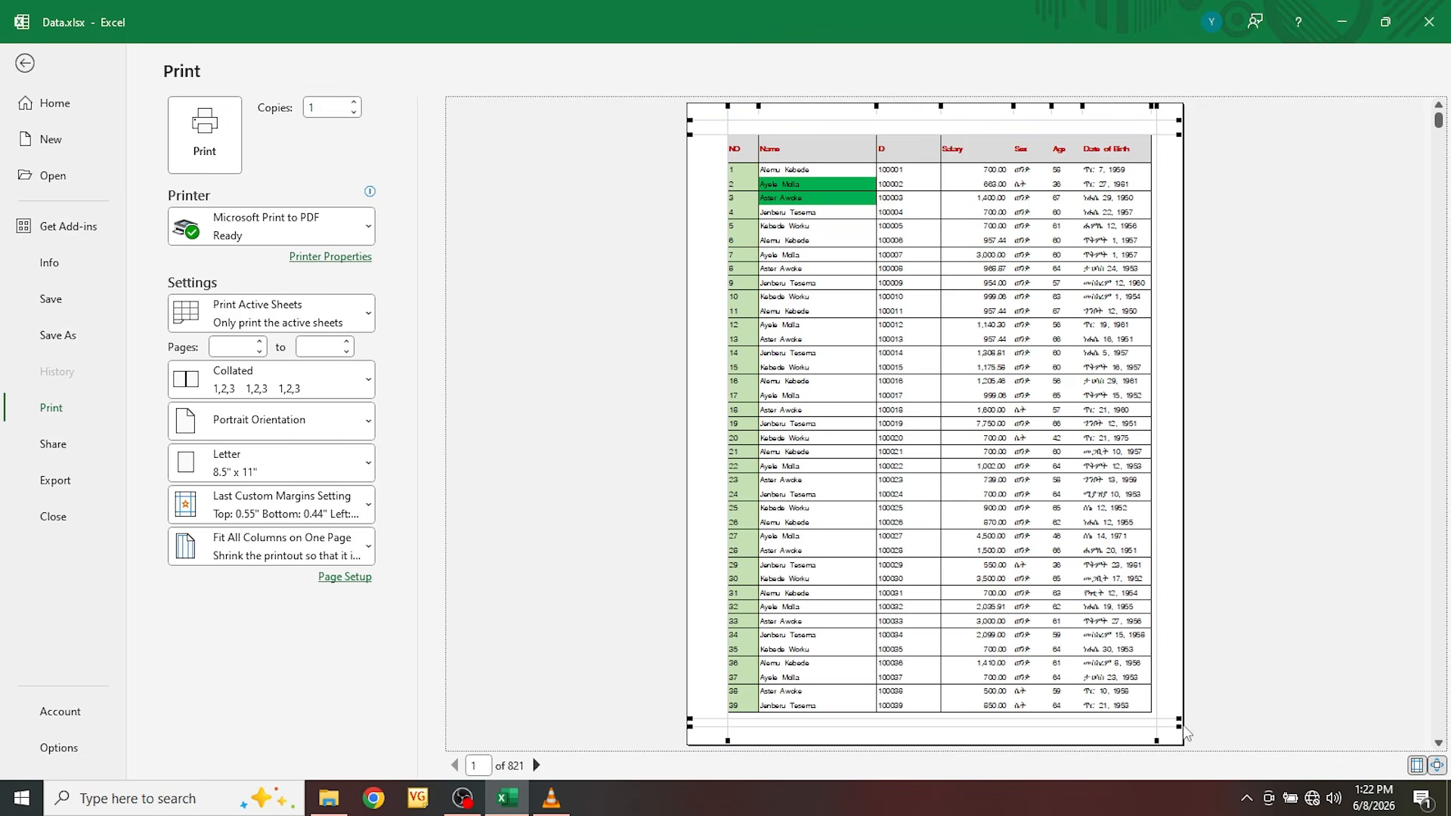
left_click_drag(1179, 726, 1180, 734)
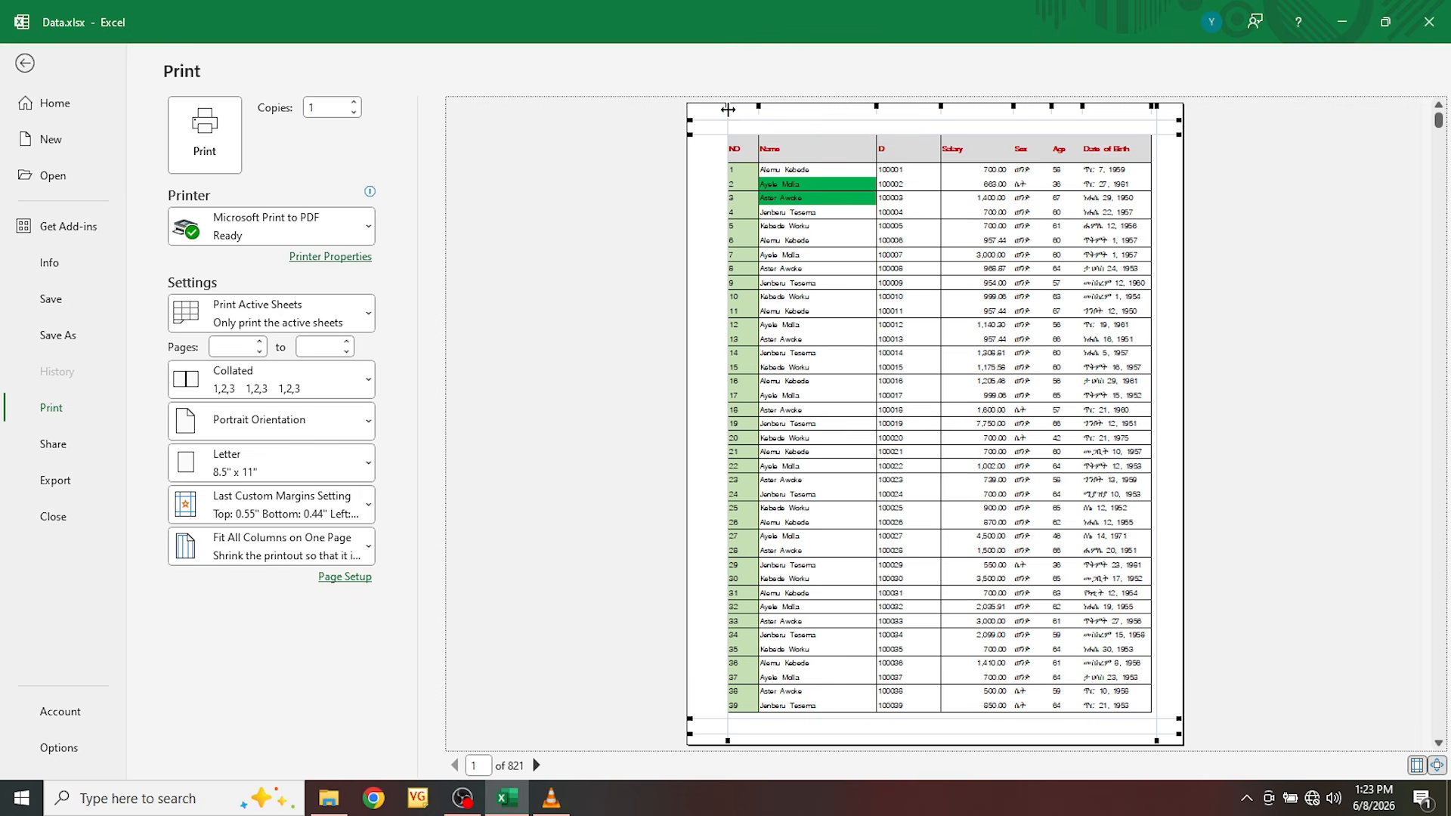
left_click(1416, 765)
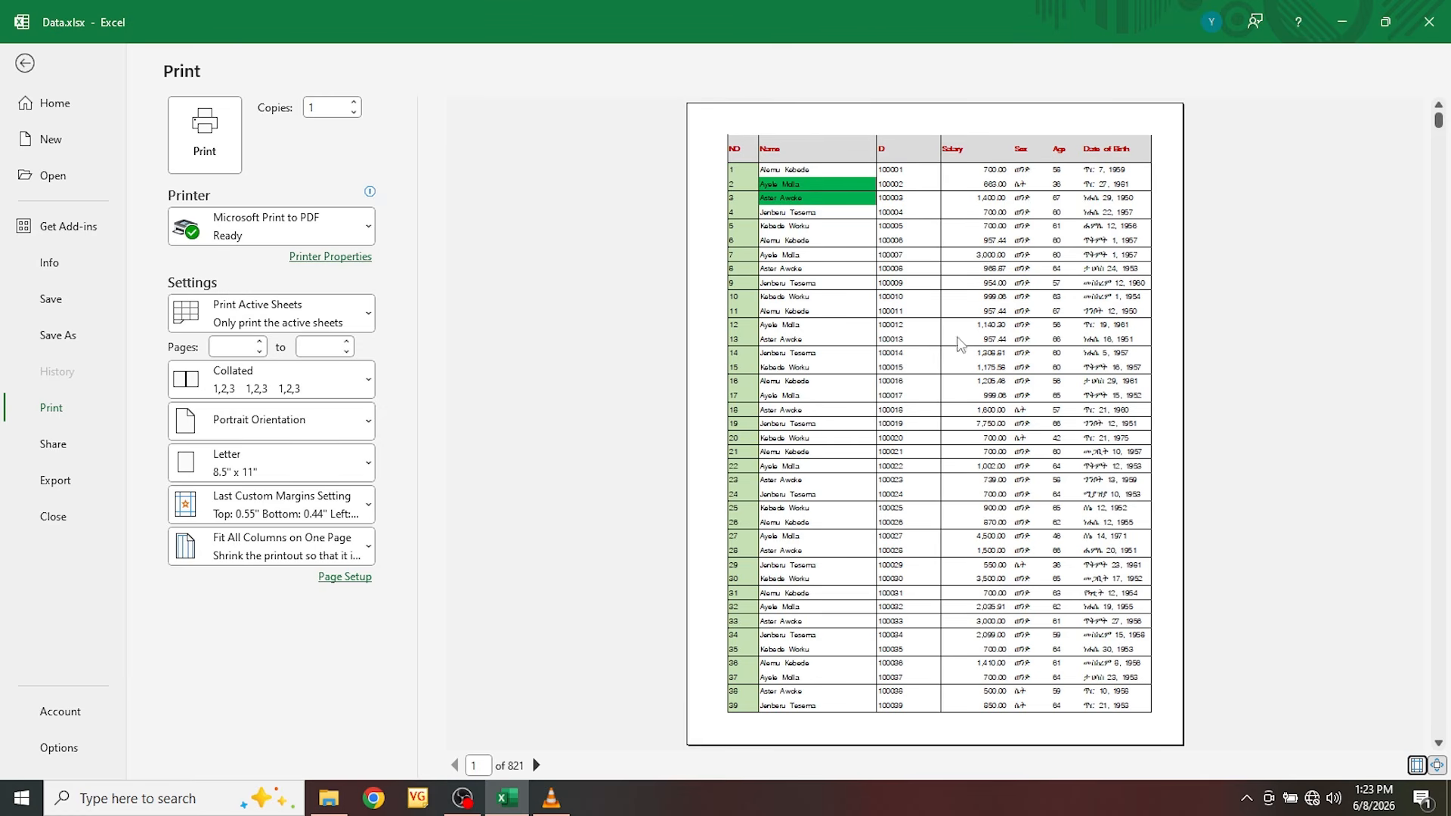
Step: Check the top of the second preview page for the header row, and return to the worksheet
left_click(966, 385)
scroll(965, 390, "down", 1)
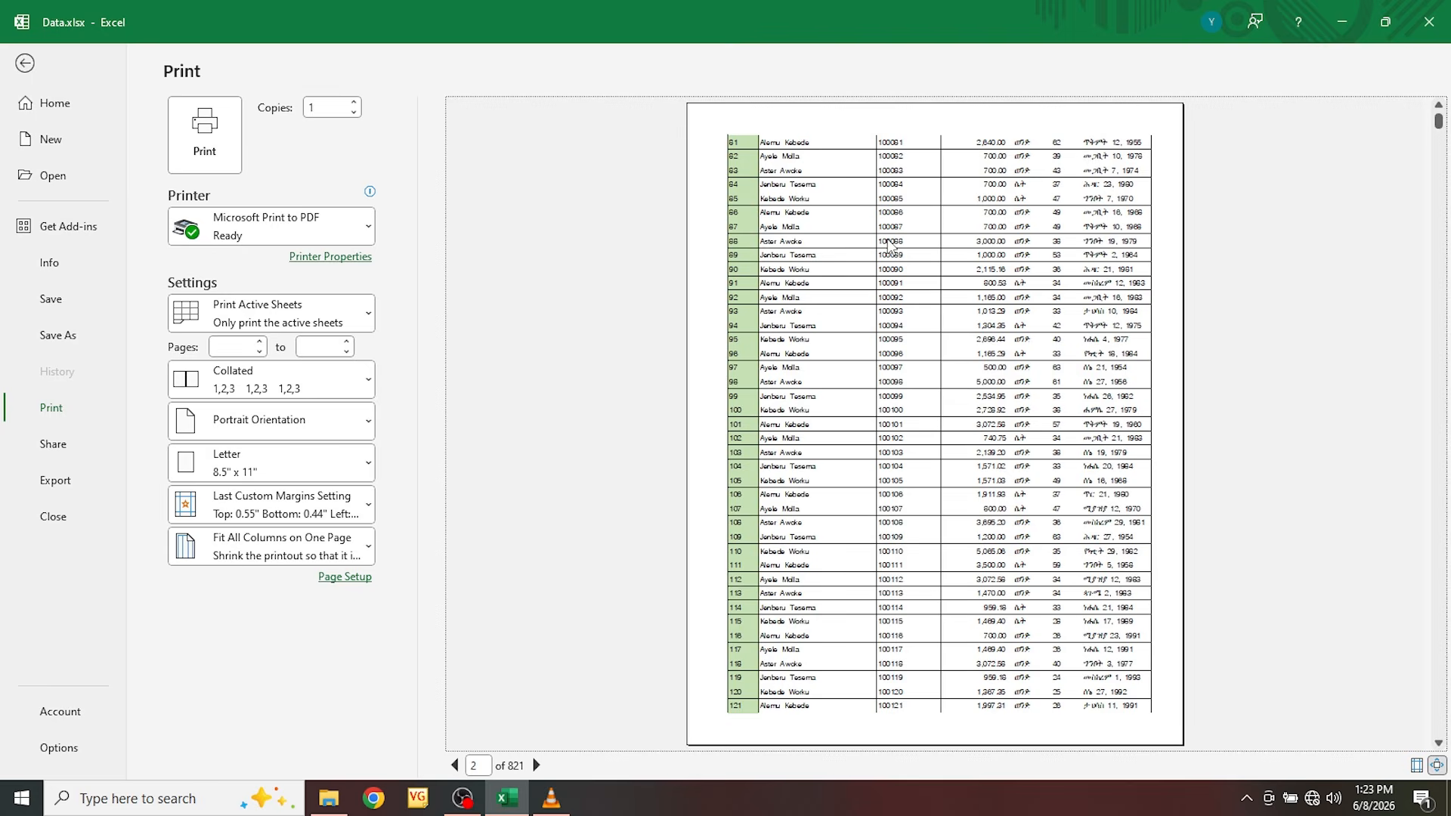
scroll(890, 244, "up", 1)
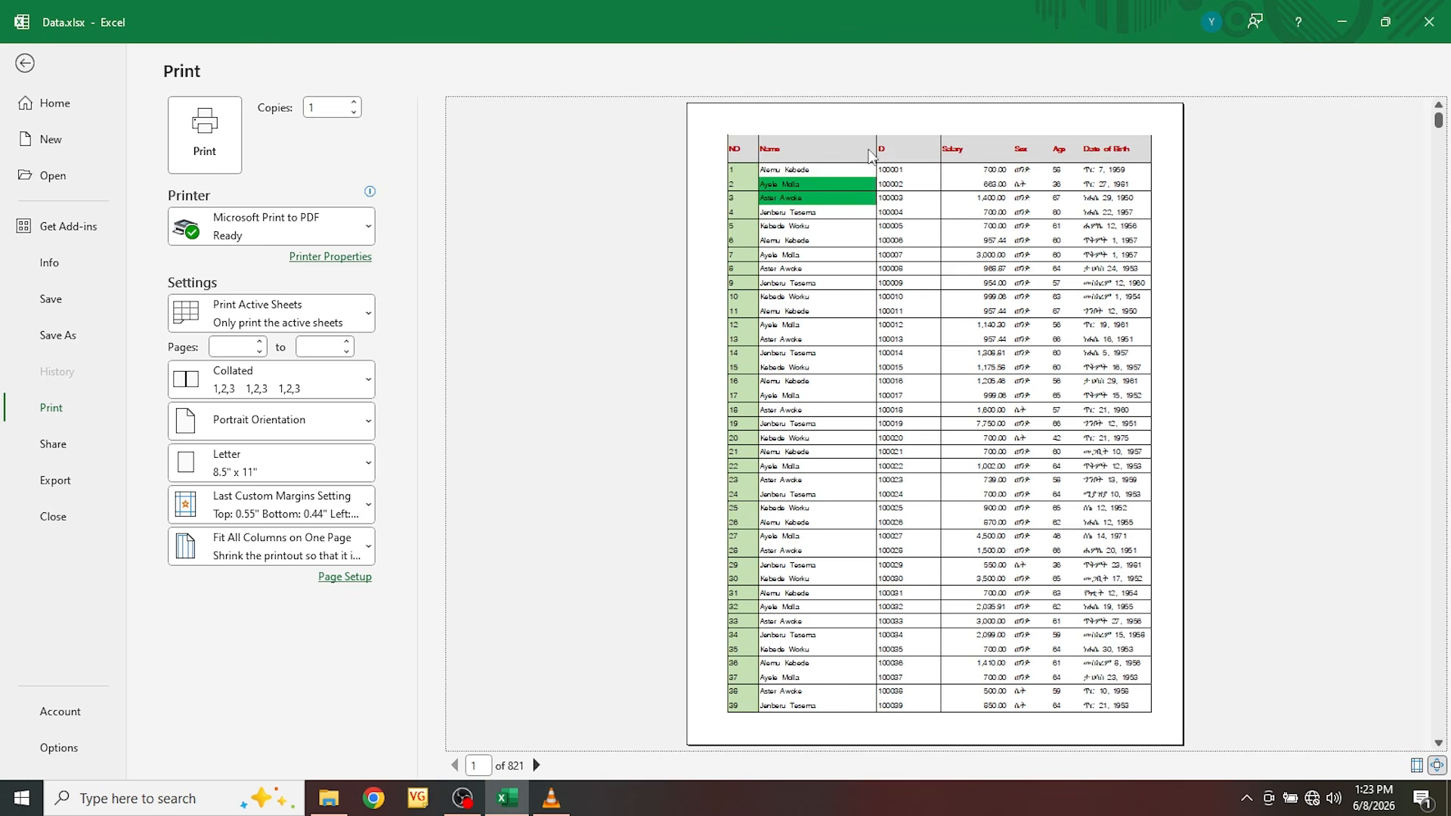
left_click(23, 64)
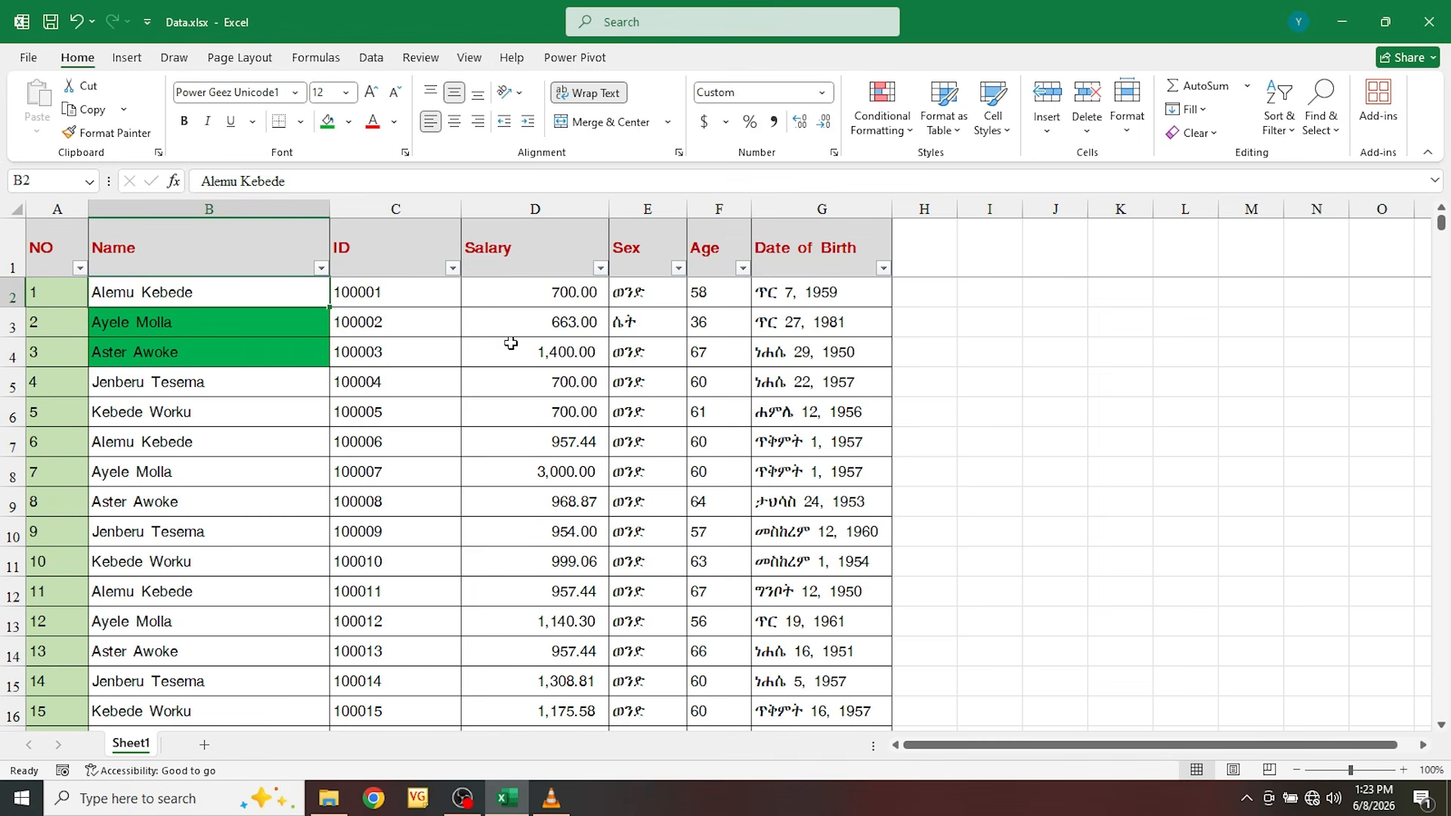
Step: Set header row 1, from column A to G, as the print title row to repeat at the top of every page
left_click(59, 241)
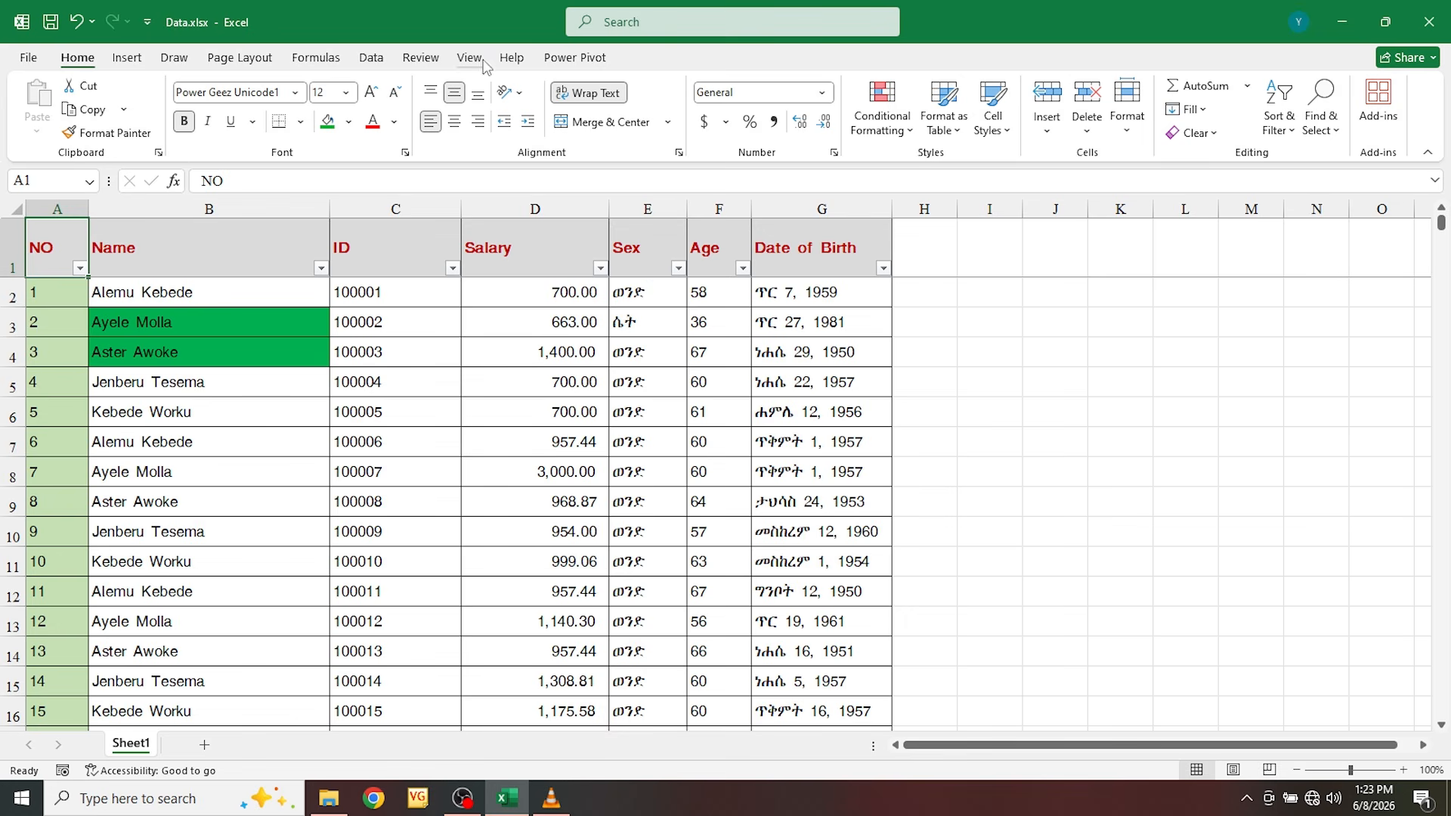
left_click(231, 62)
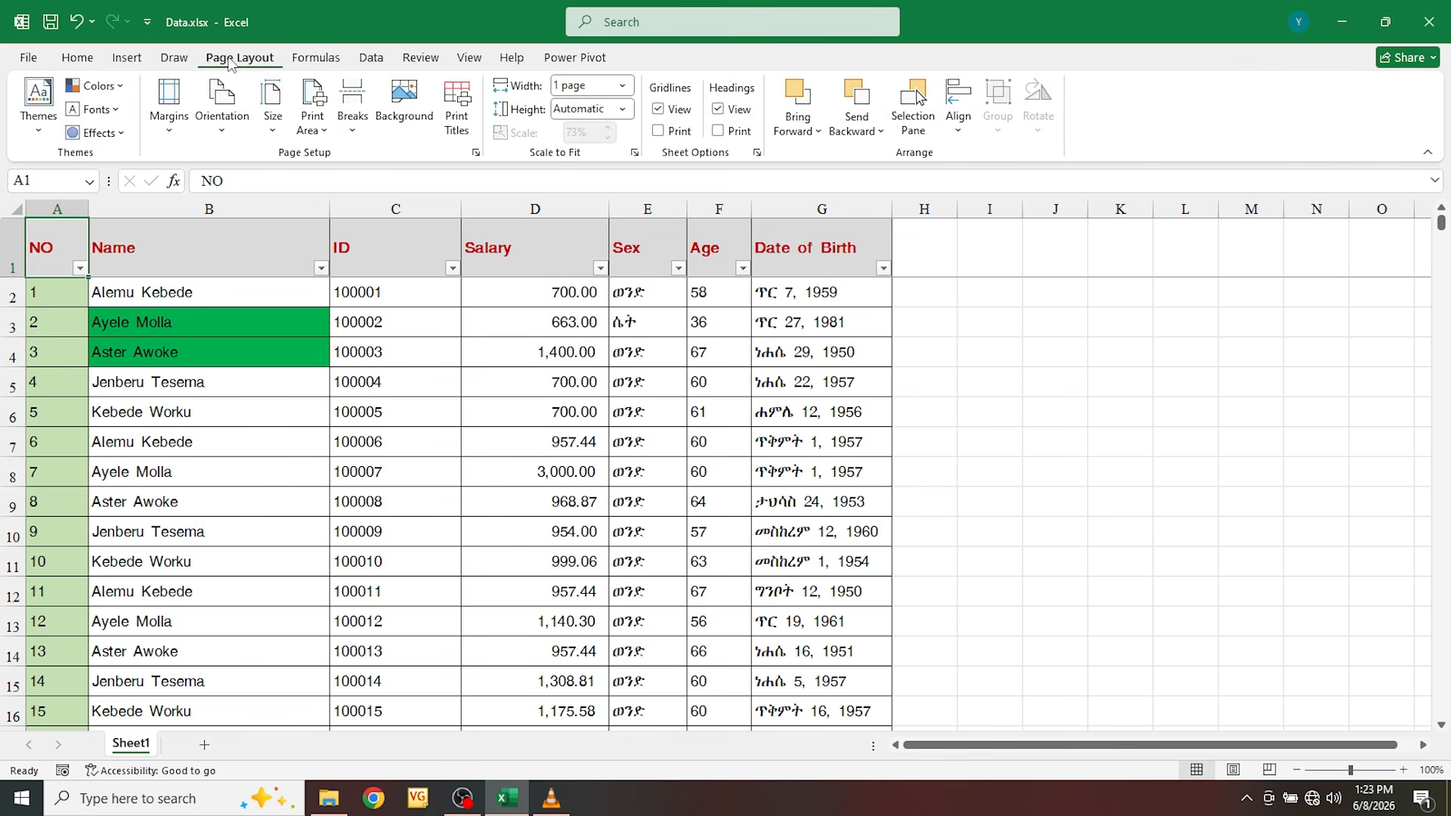
left_click(460, 126)
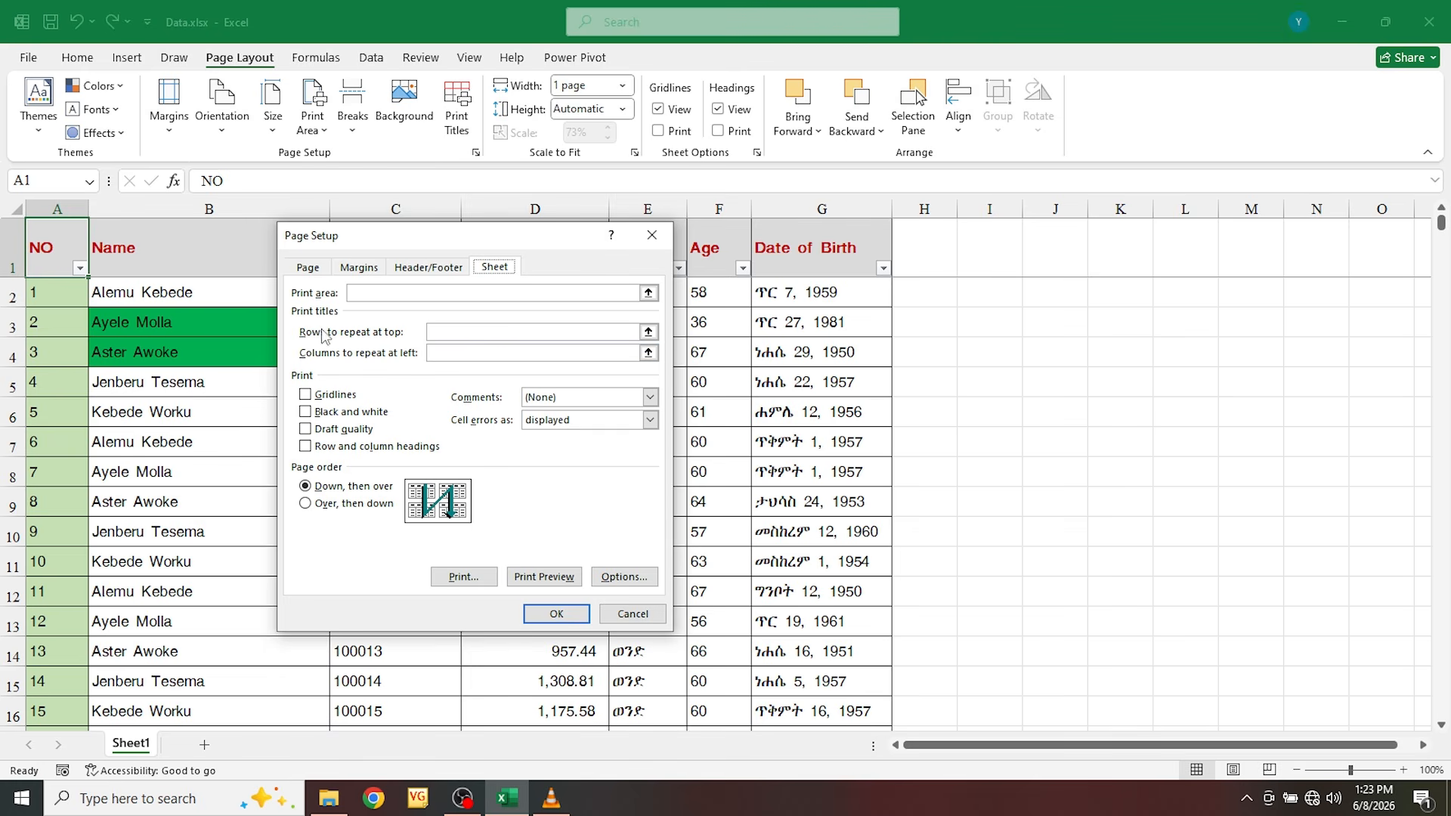
left_click(442, 332)
left_click(442, 332)
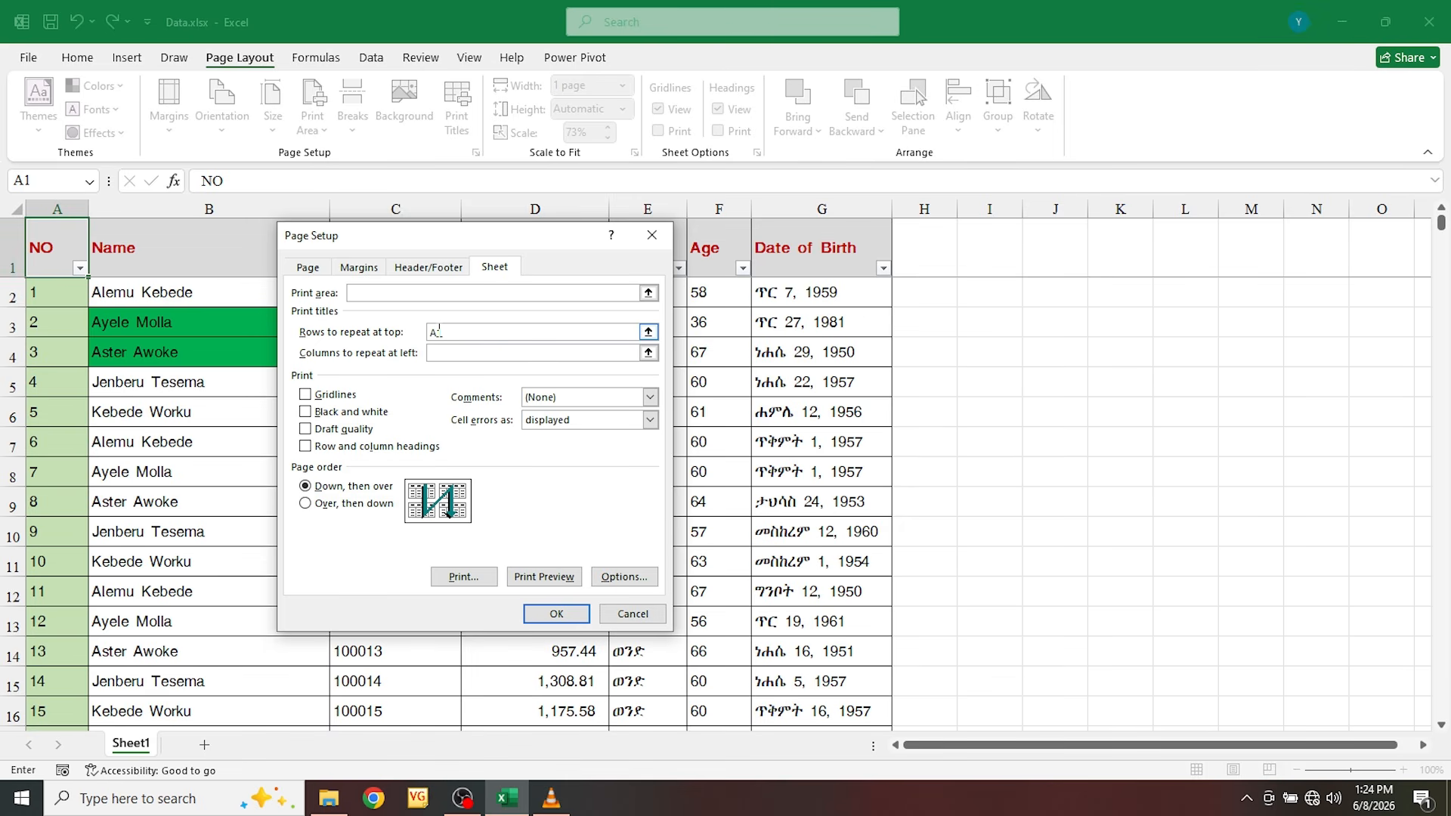
type("1:g")
left_click(555, 614)
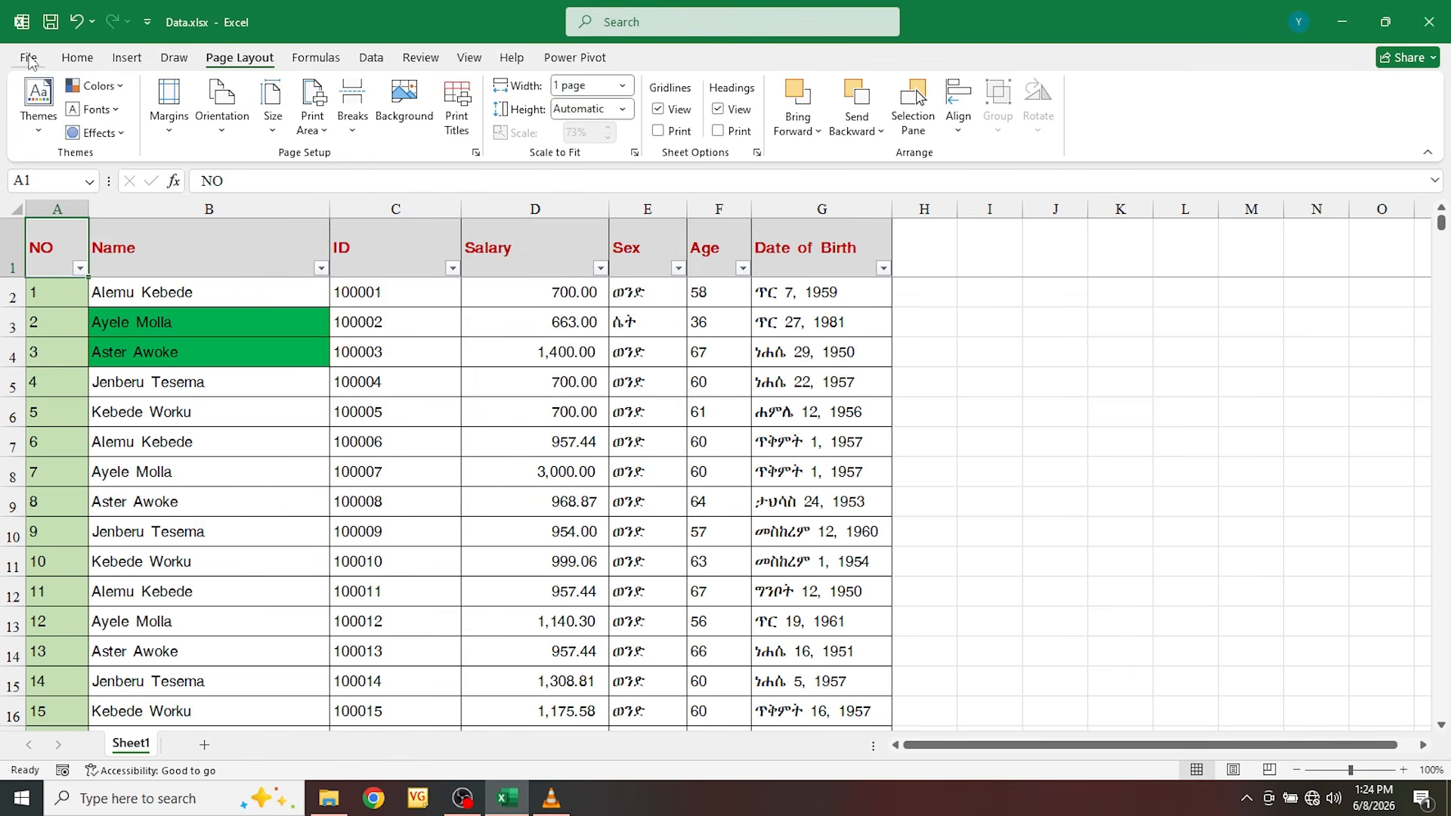
Step: Show the print preview again and examine the header row on the pages up to page 7
left_click(29, 59)
left_click(49, 412)
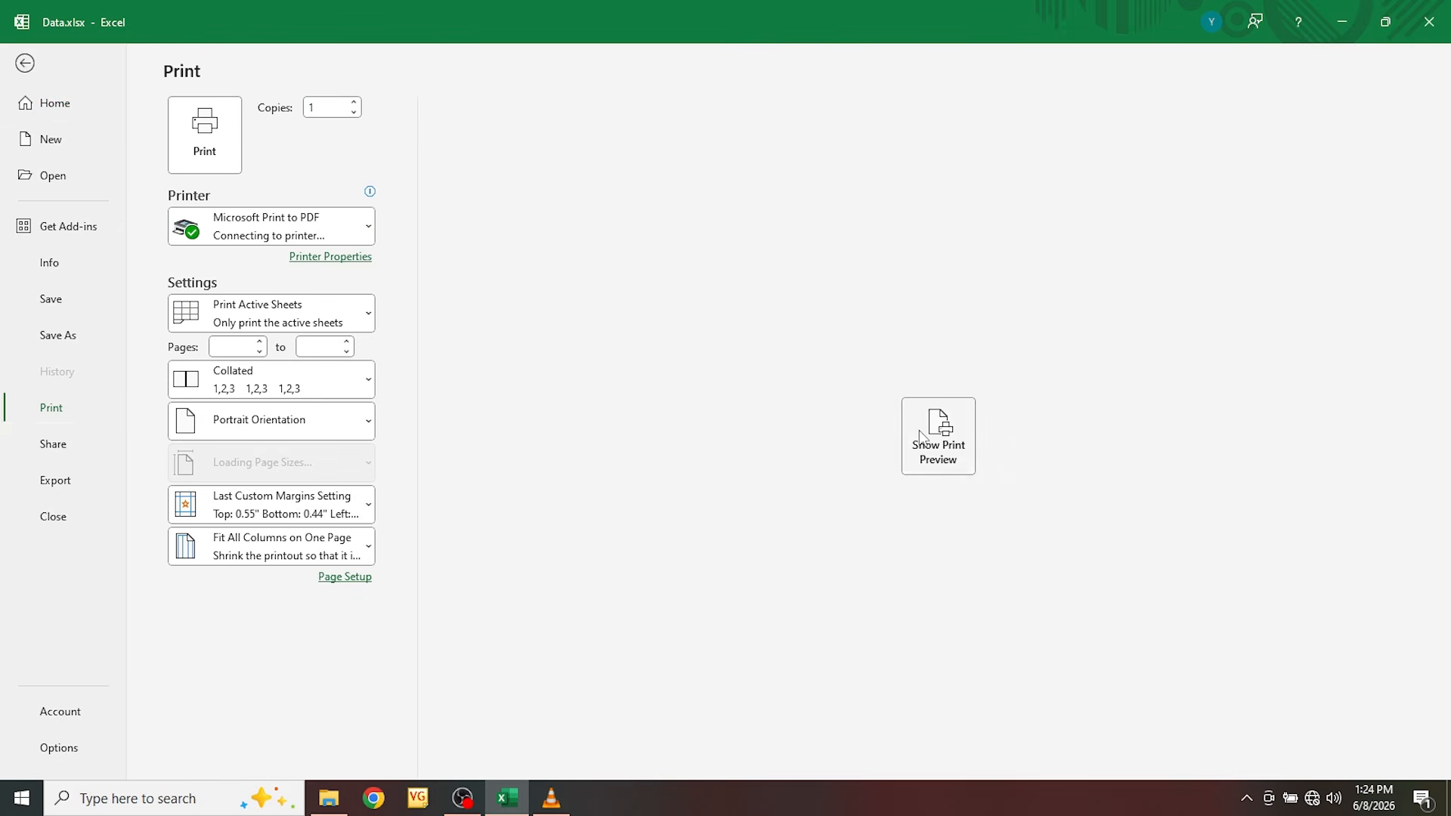
left_click(919, 436)
left_click(894, 337)
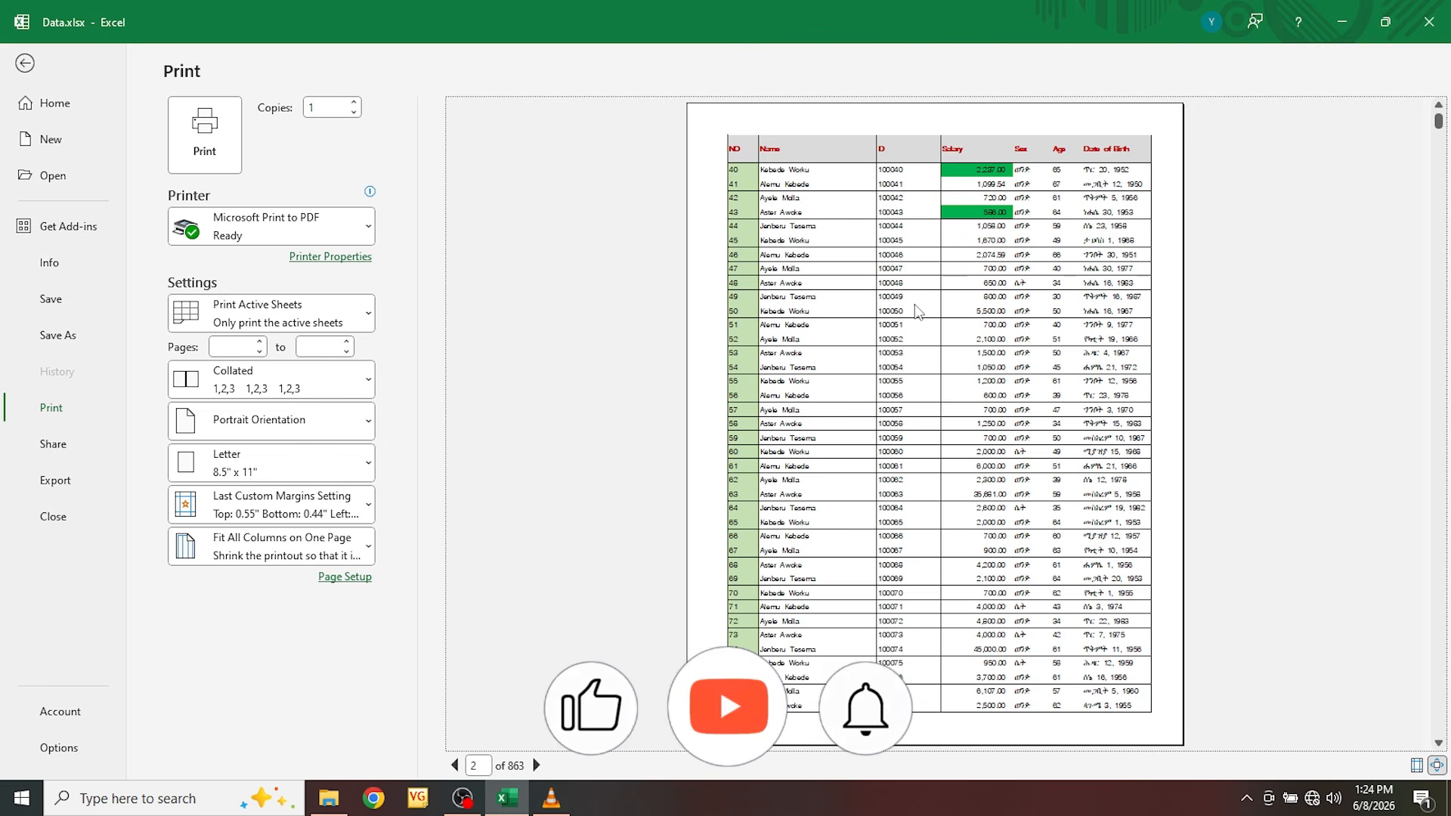
scroll(914, 308, "down", 1)
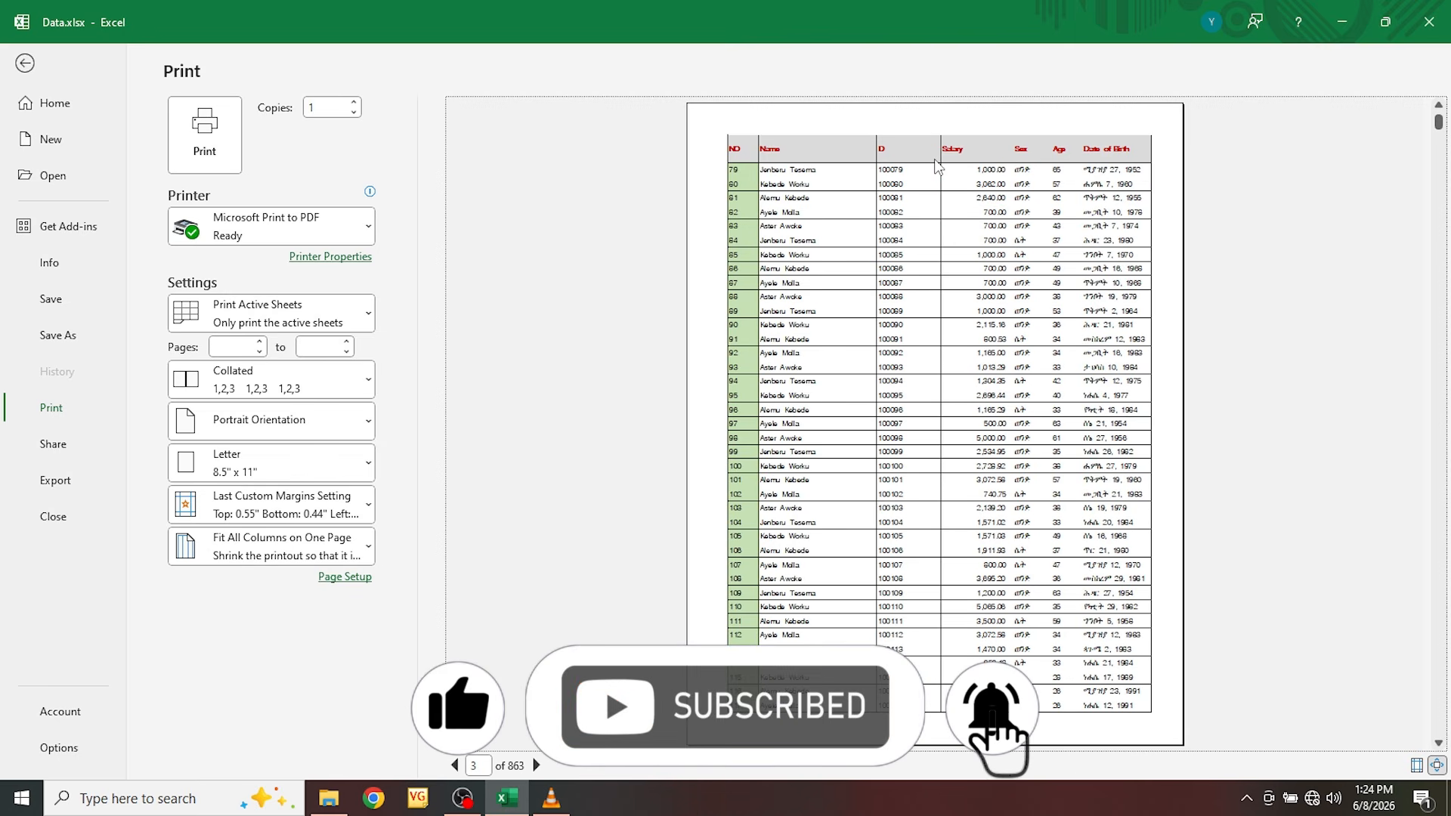
scroll(941, 163, "down", 1)
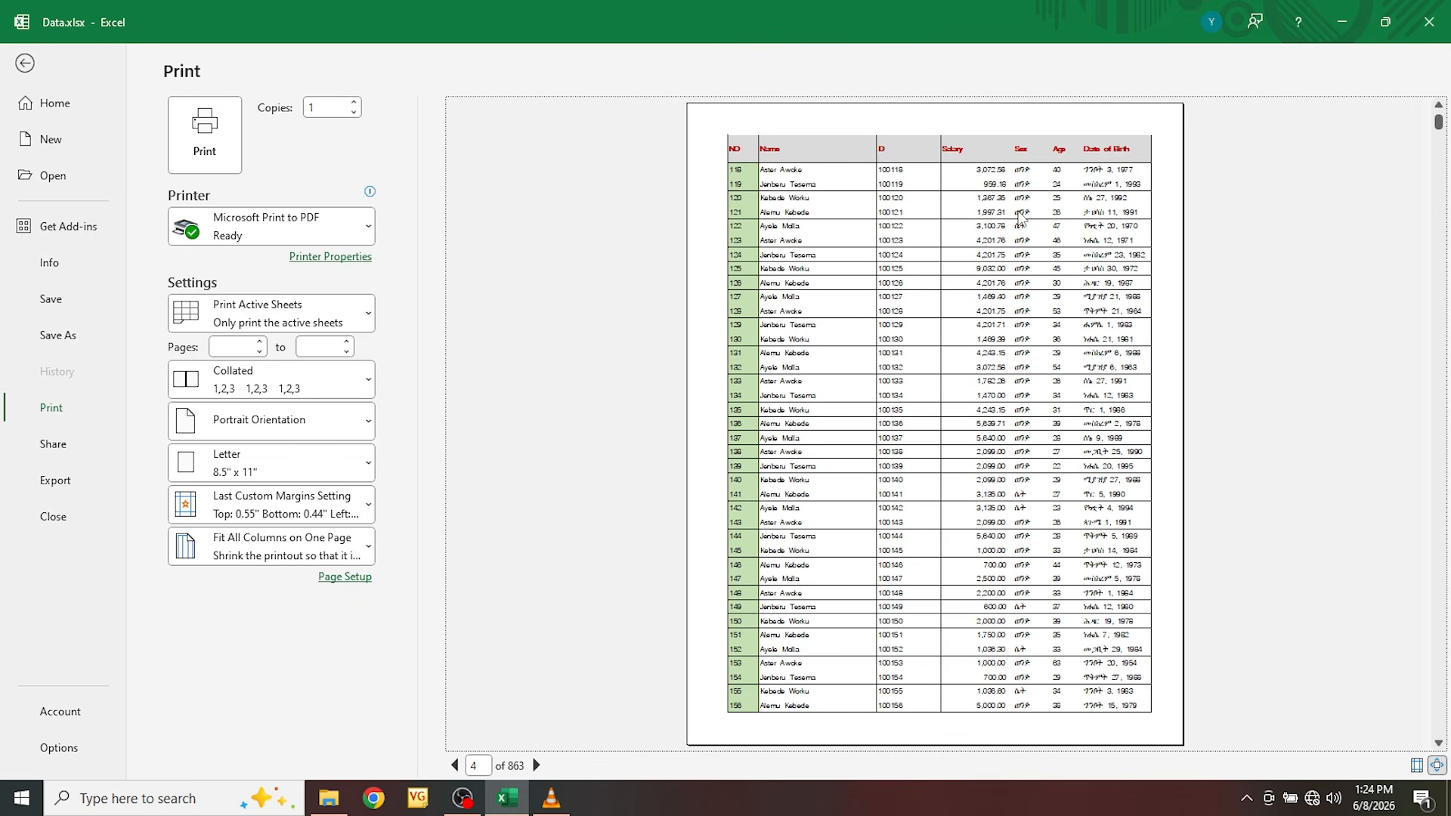
scroll(988, 146, "down", 1)
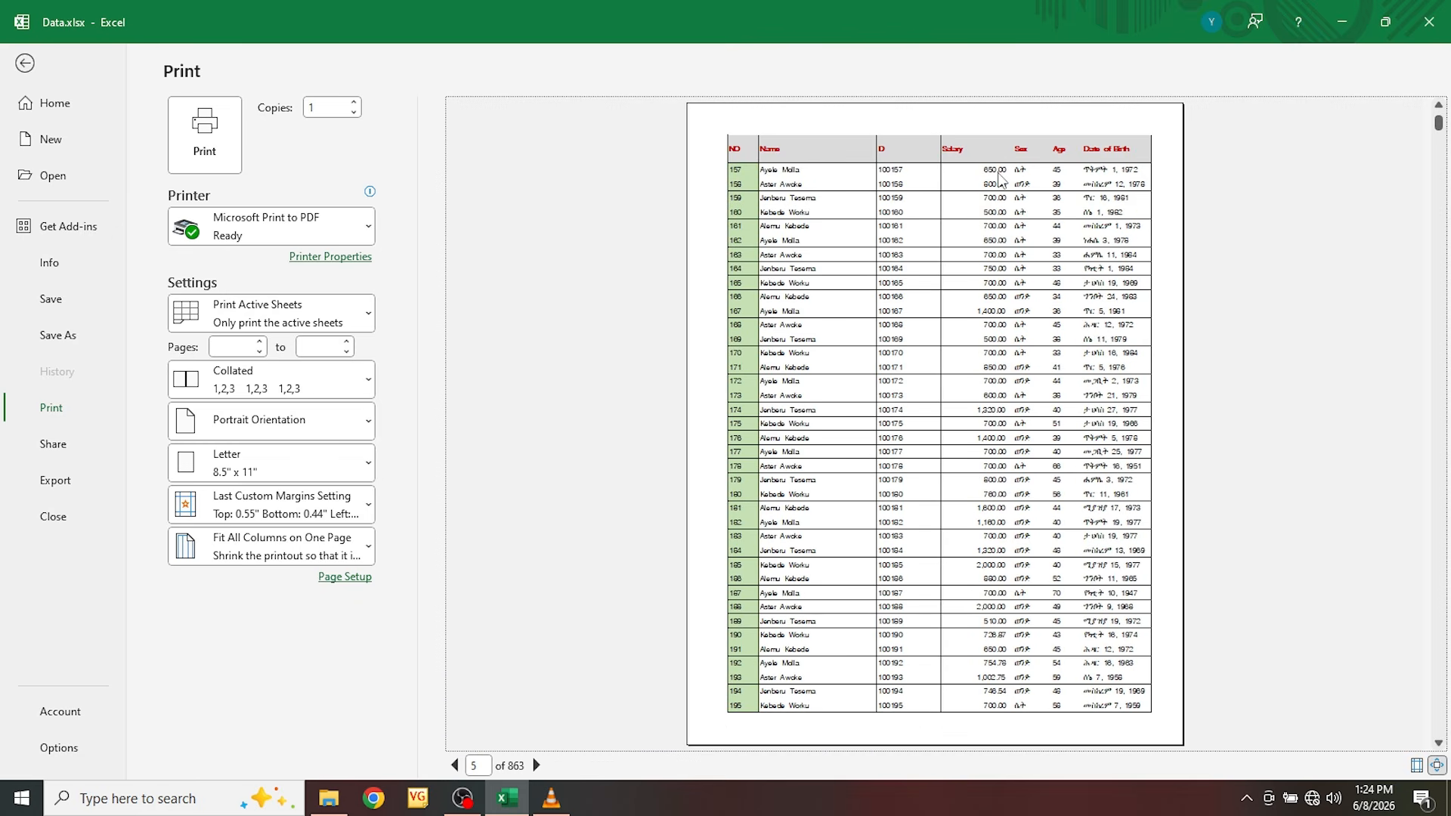
scroll(941, 189, "down", 1)
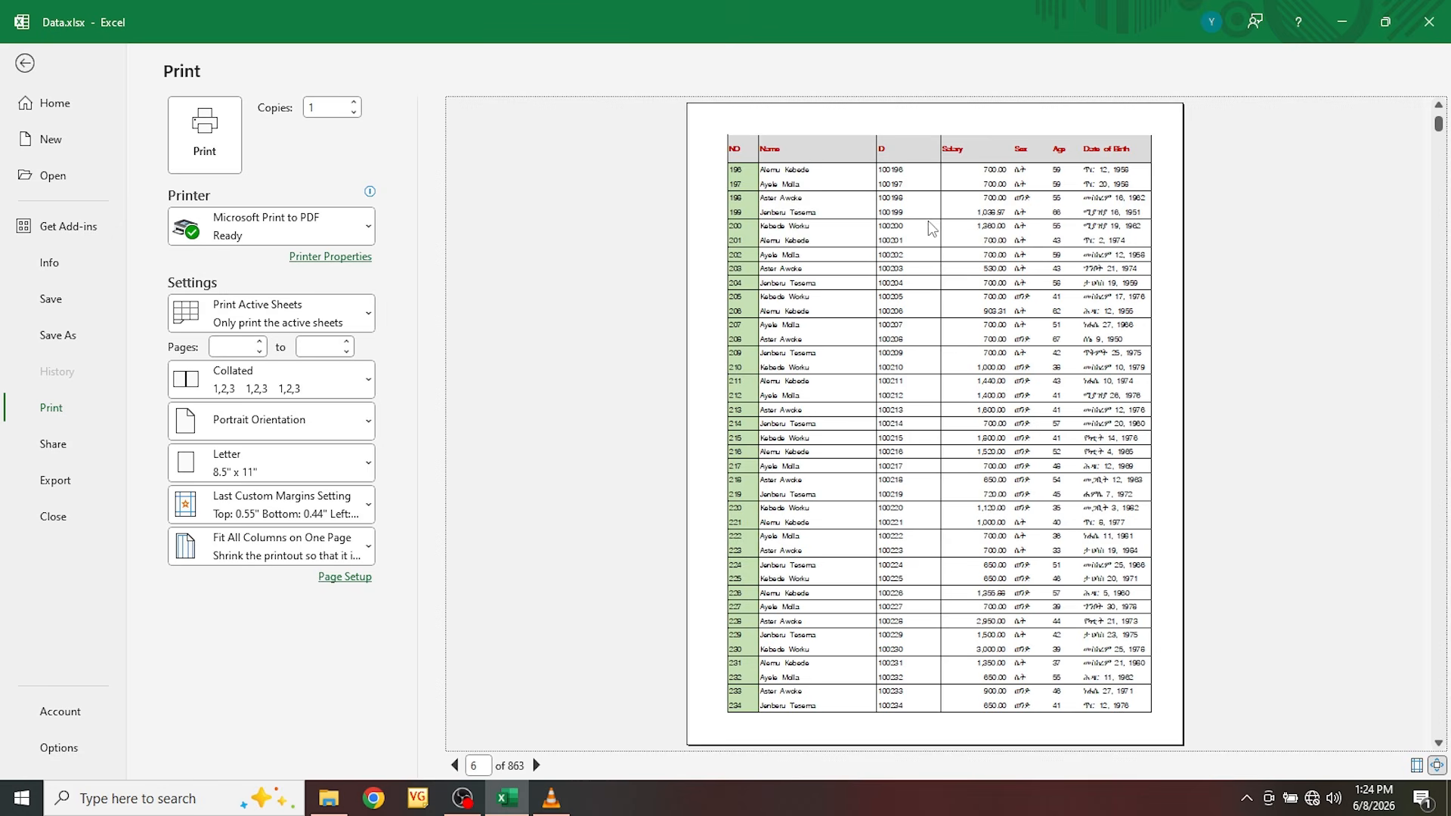
scroll(930, 227, "down", 1)
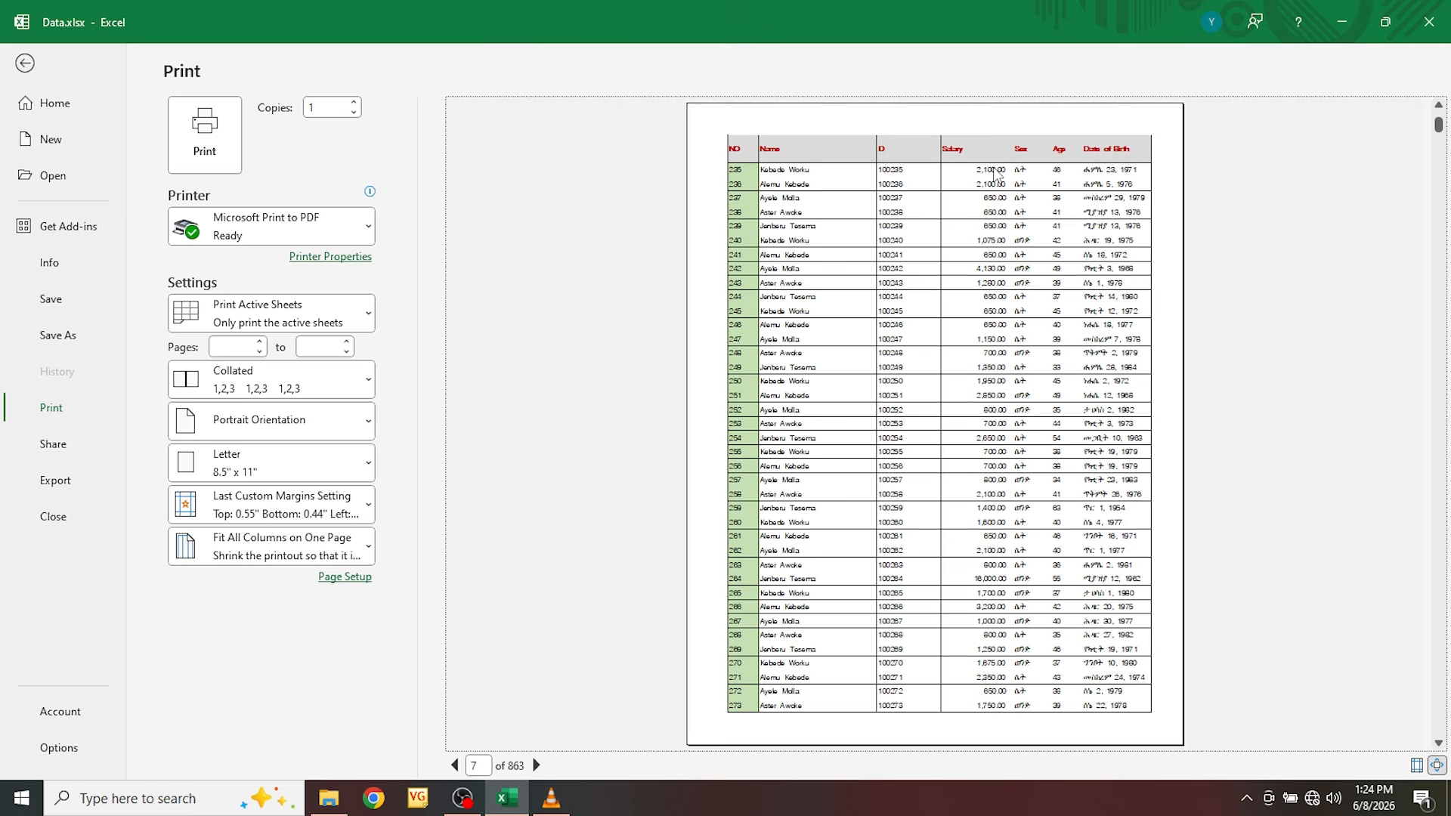